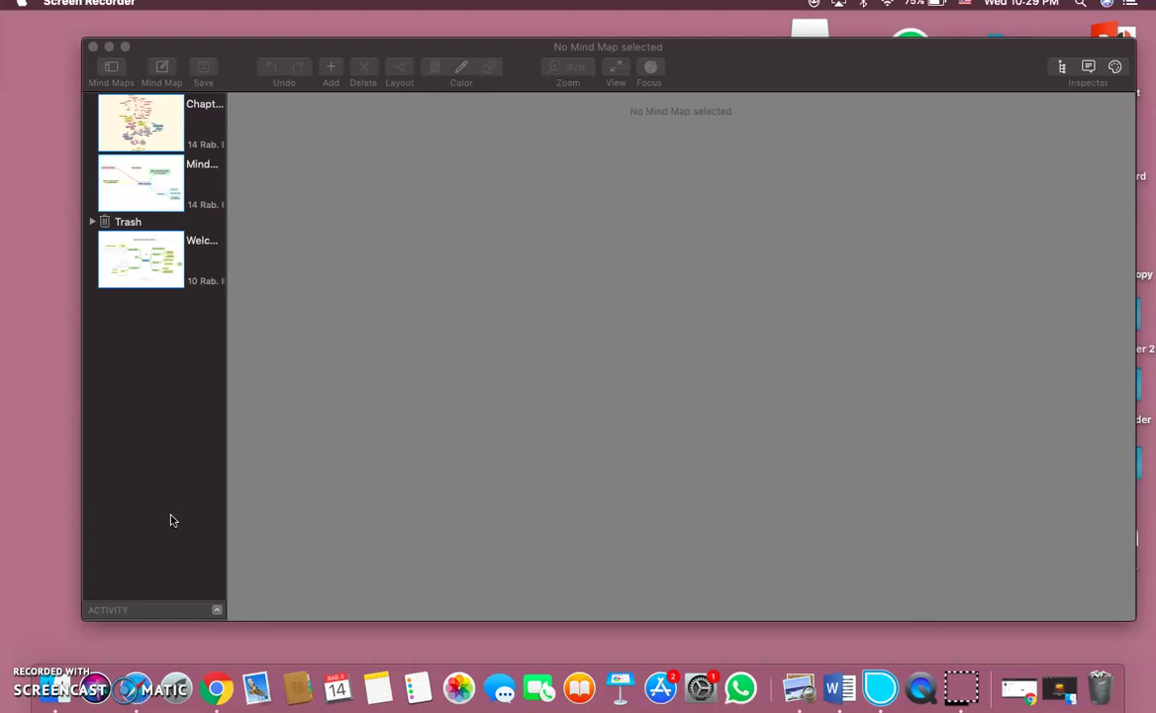
Bring SimpleMind Lite forward and open the 'Mind mapping' map from the sidebar
{"action": "left_click", "coordinate": [188, 193]}
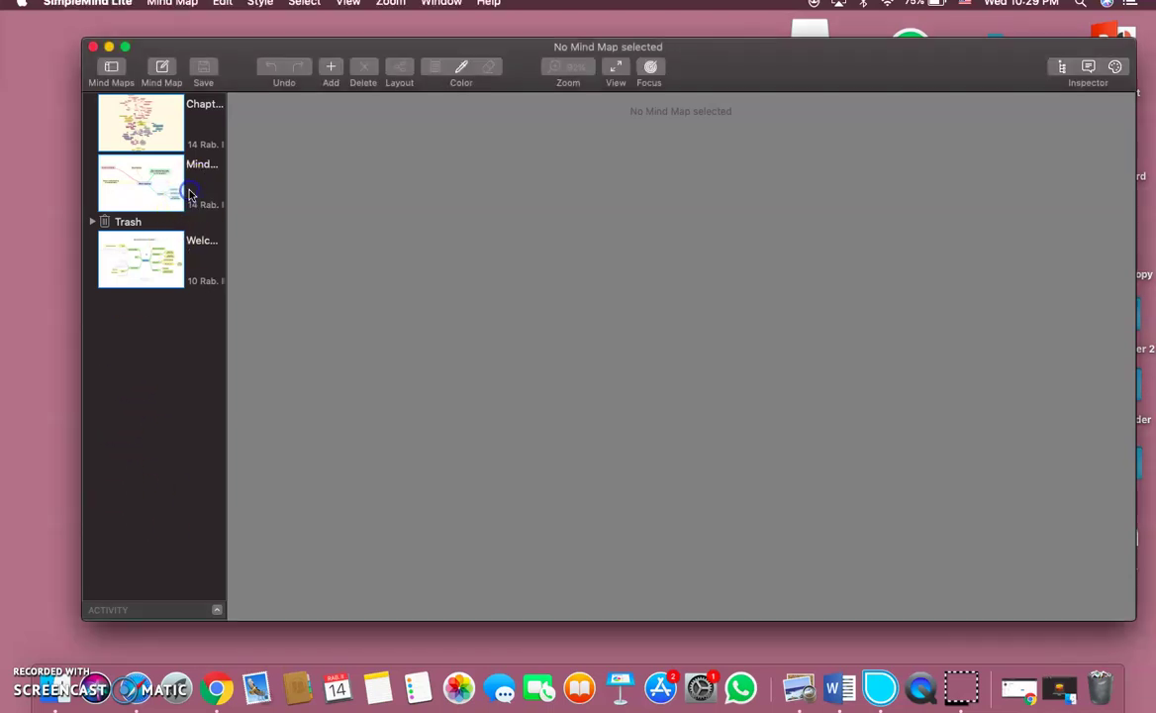
{"action": "left_click", "coordinate": [190, 195]}
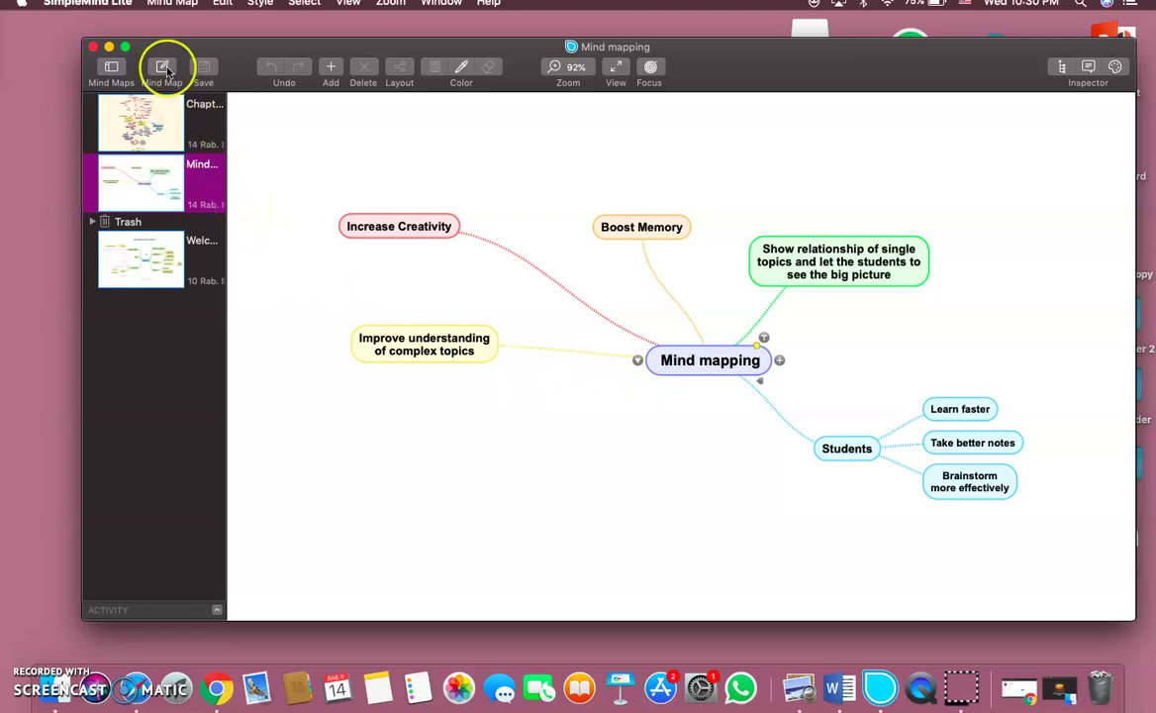
Start a new blank mind map with the central topic 'Cuisines'
{"action": "left_click", "coordinate": [164, 69]}
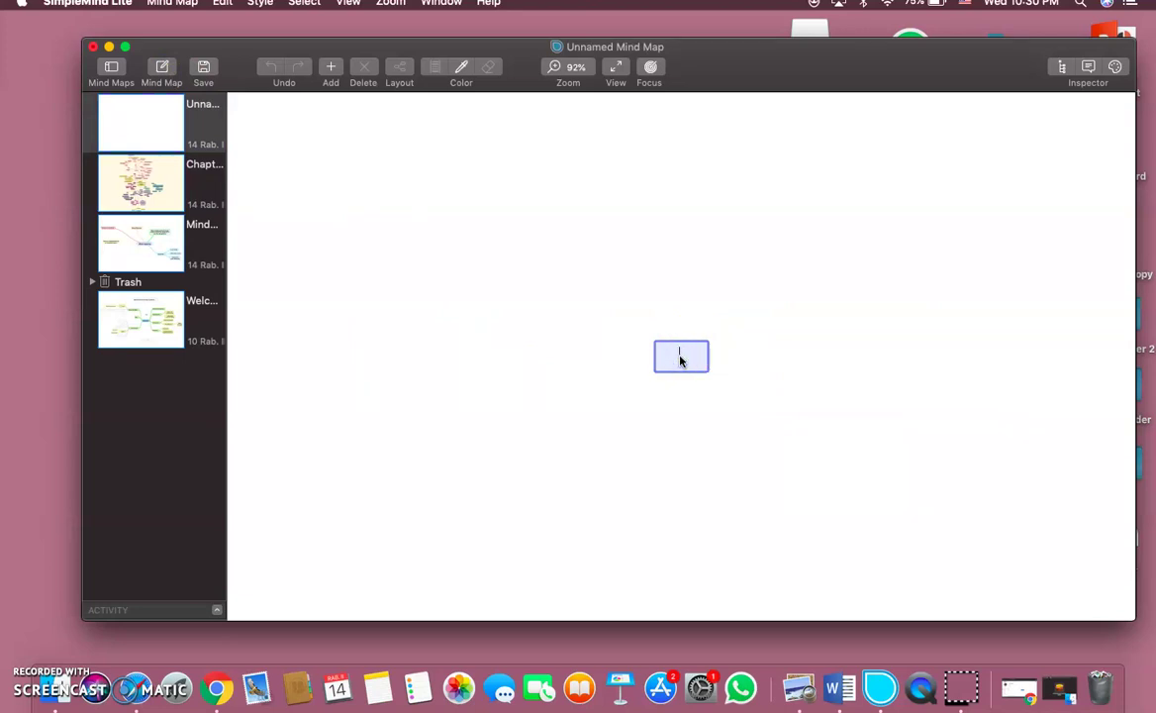
{"action": "type", "text": "Cuisine"}
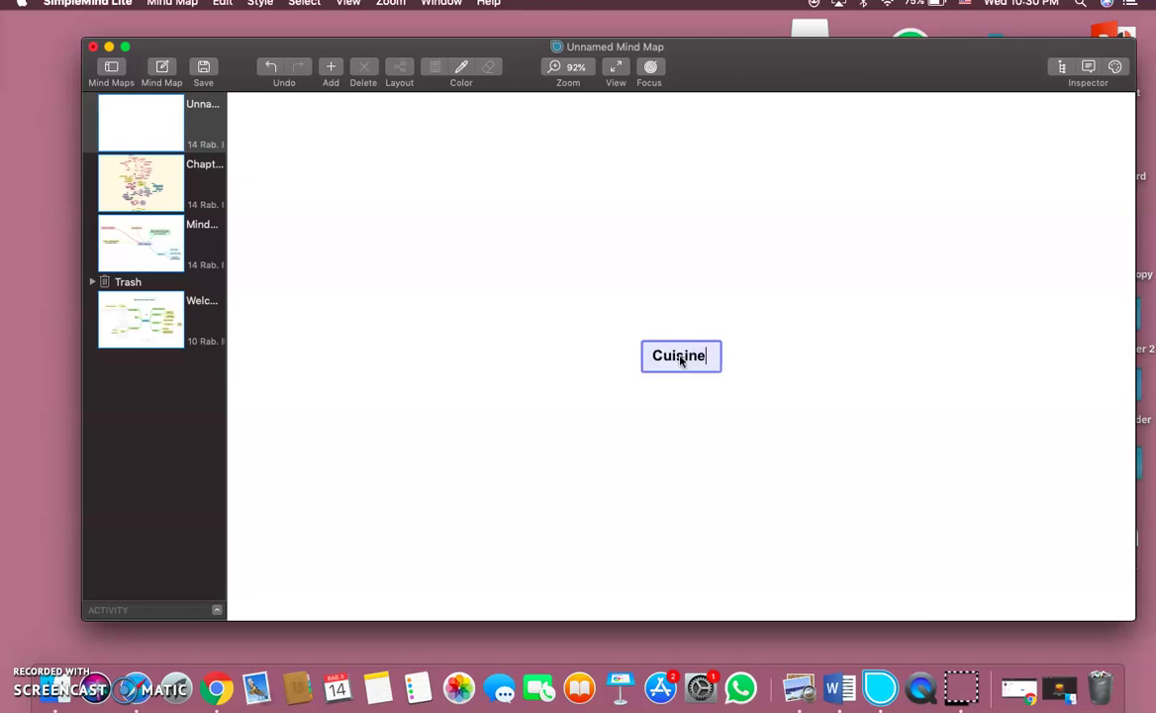
{"action": "type", "text": "s"}
{"action": "key", "text": "Return"}
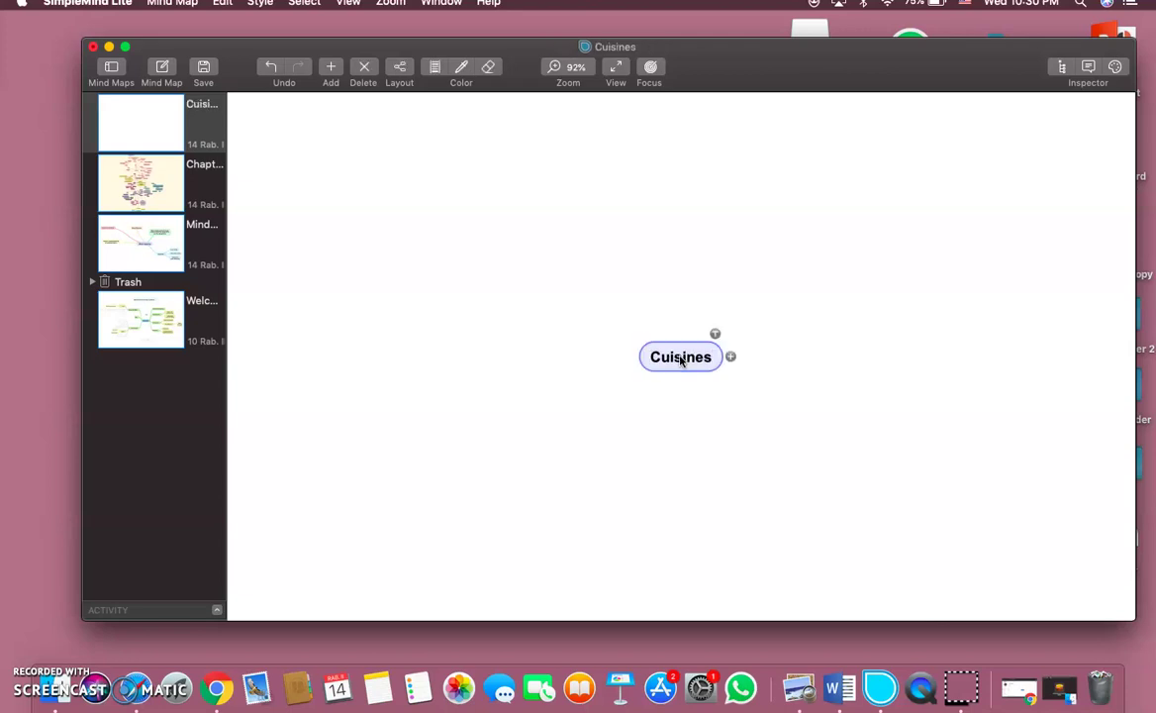
Add Chinese, Italian and Indian as child topics of Cuisines
{"action": "left_click", "coordinate": [731, 358]}
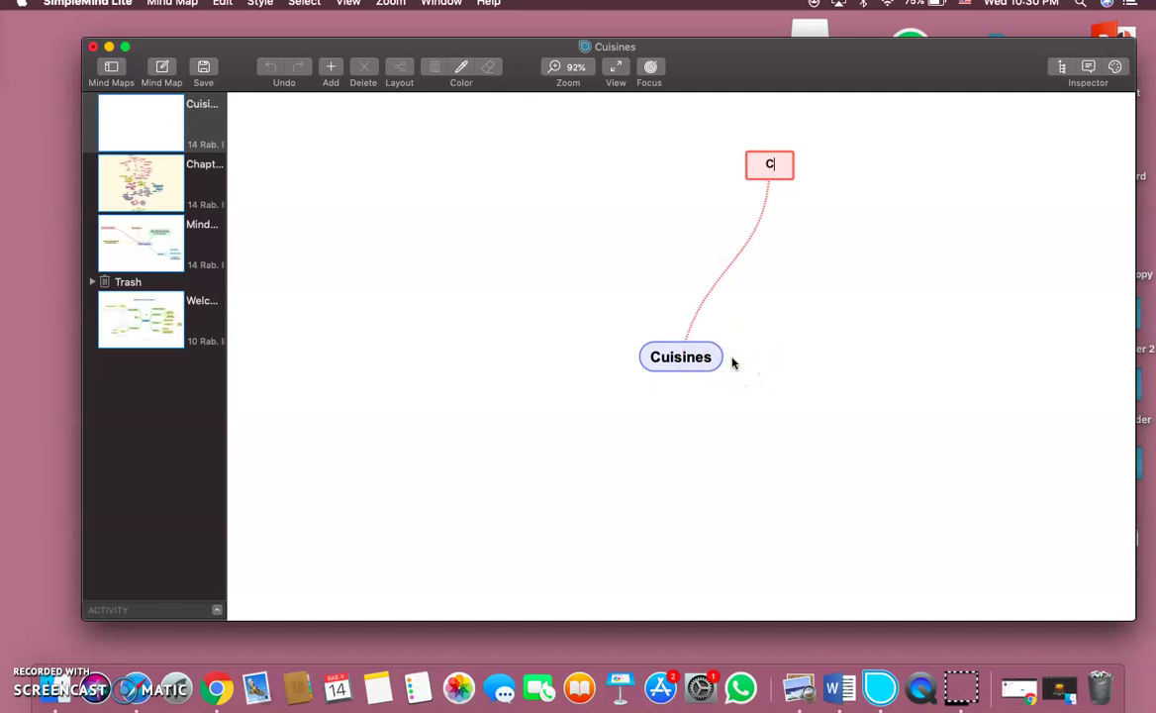
{"action": "type", "text": "Chinese"}
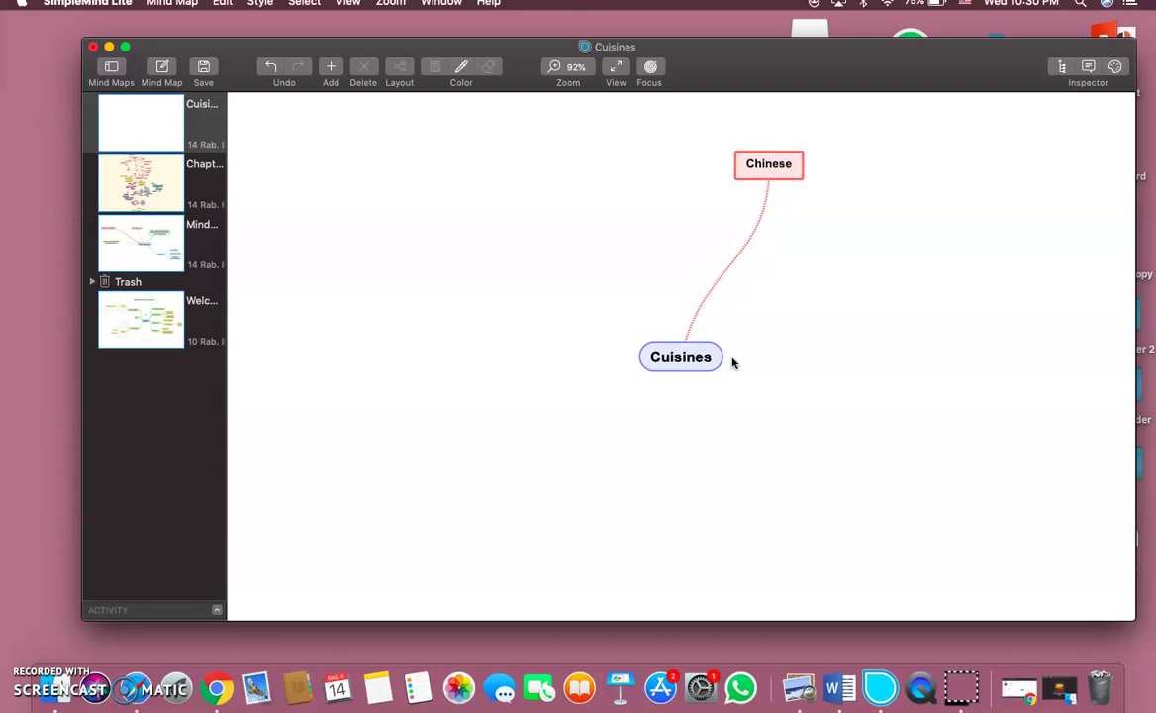
{"action": "key", "text": "Return"}
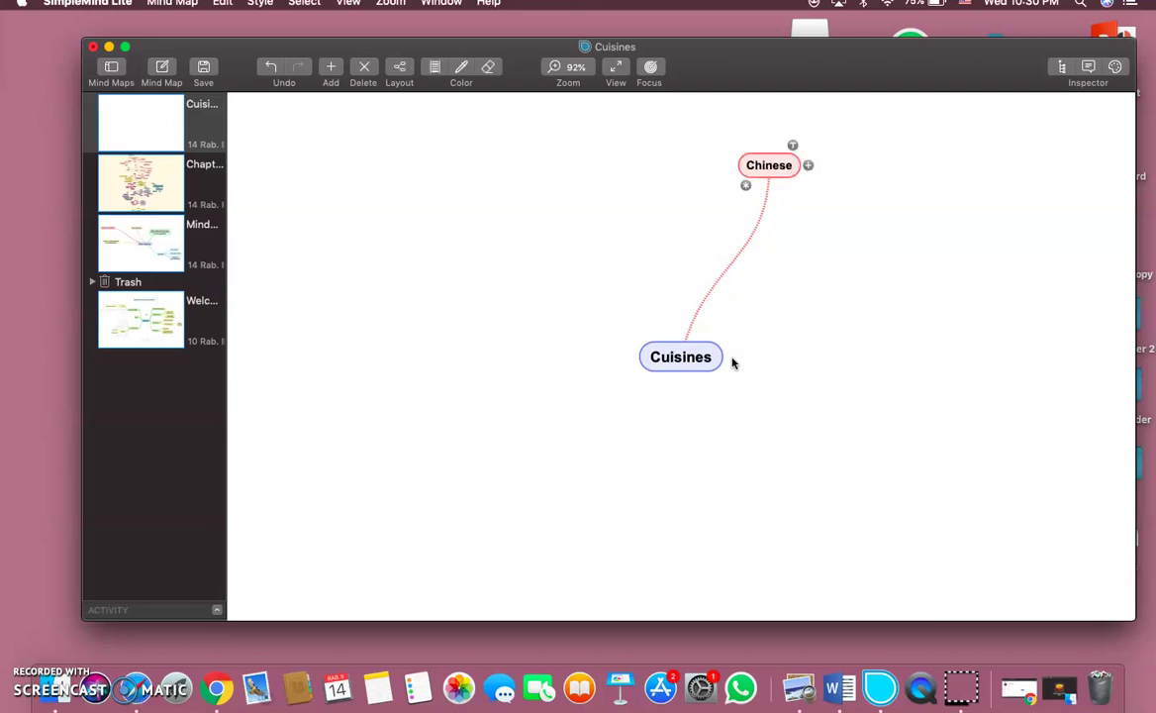
{"action": "left_click", "coordinate": [746, 188]}
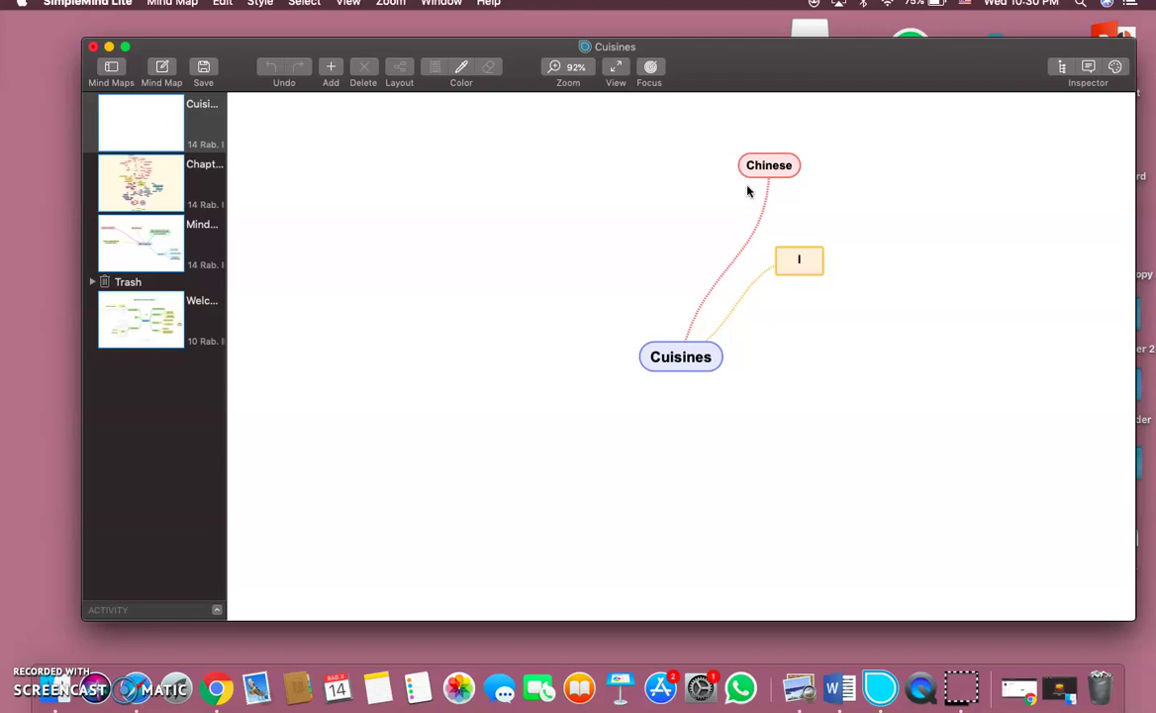
{"action": "type", "text": "Italian"}
{"action": "key", "text": "Return"}
{"action": "left_click", "coordinate": [781, 281]}
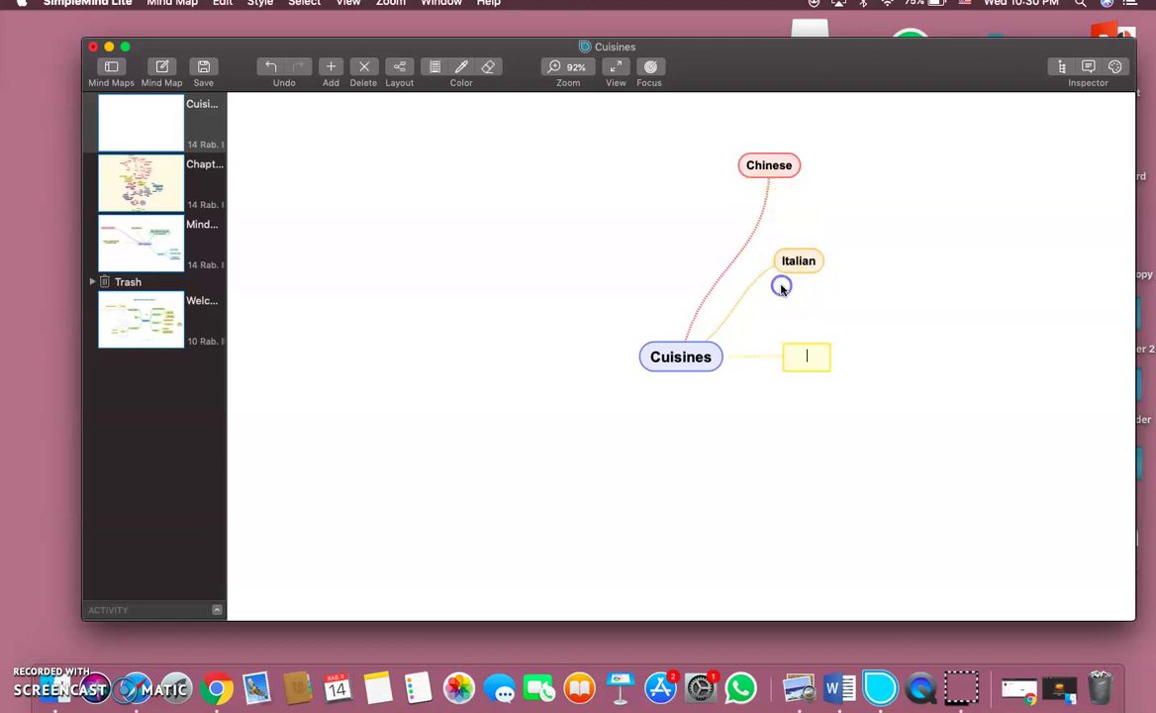
{"action": "type", "text": "Indian"}
{"action": "key", "text": "Return"}
Add French and Lebanese as further child topics of Cuisines
{"action": "left_click", "coordinate": [791, 314]}
{"action": "left_click", "coordinate": [788, 376]}
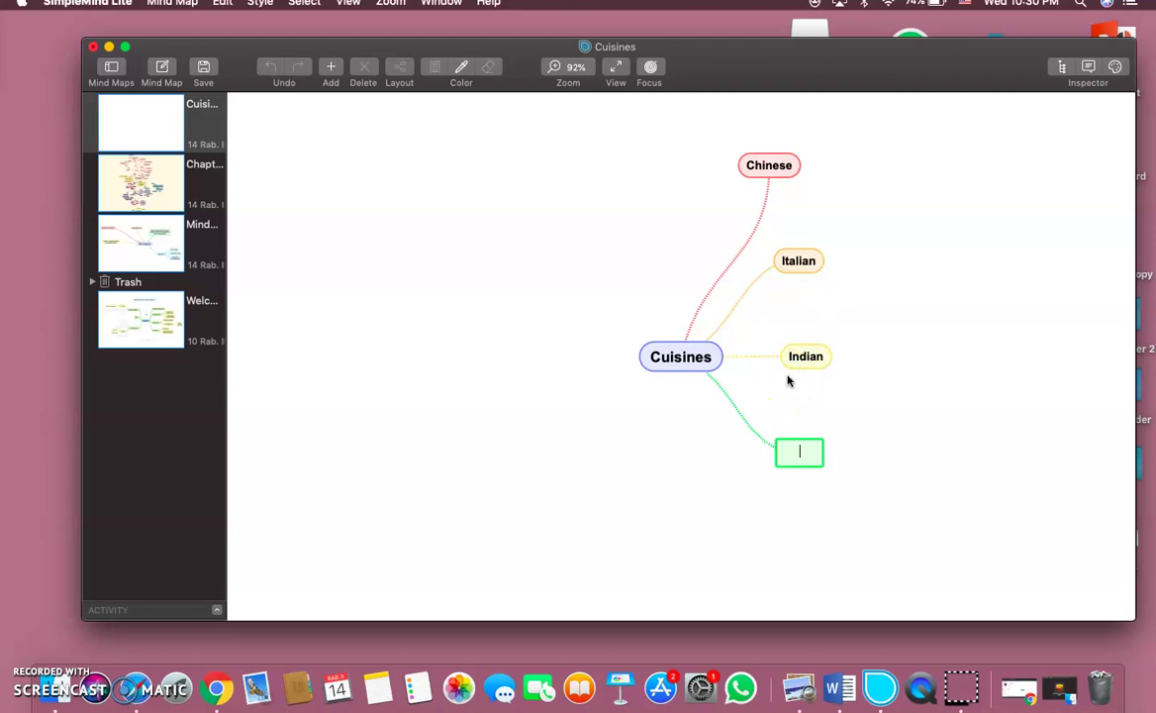
{"action": "type", "text": "French"}
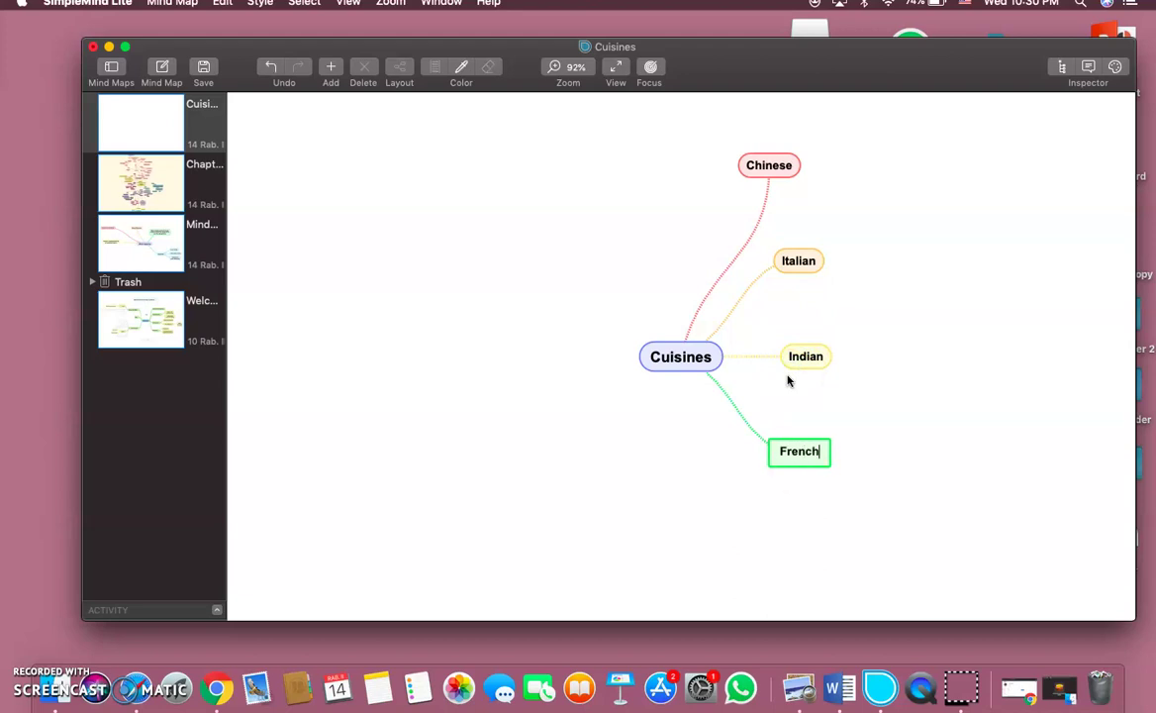
{"action": "key", "text": "Return"}
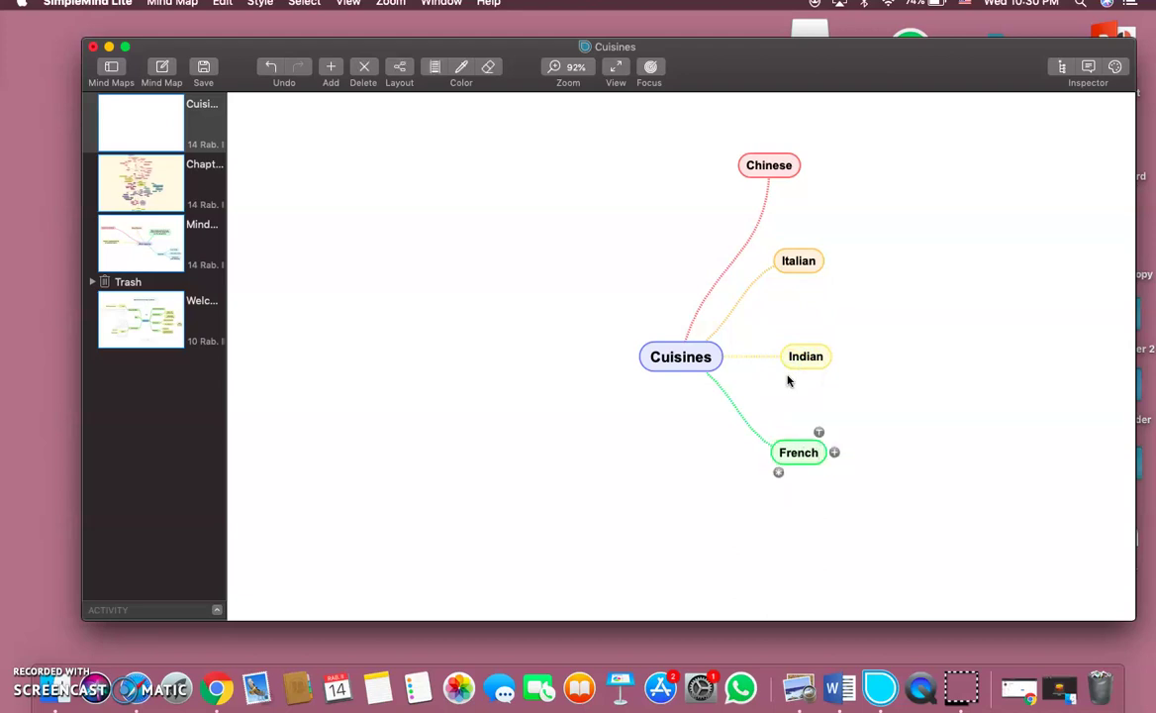
{"action": "left_click", "coordinate": [778, 473]}
{"action": "type", "text": "Leb"}
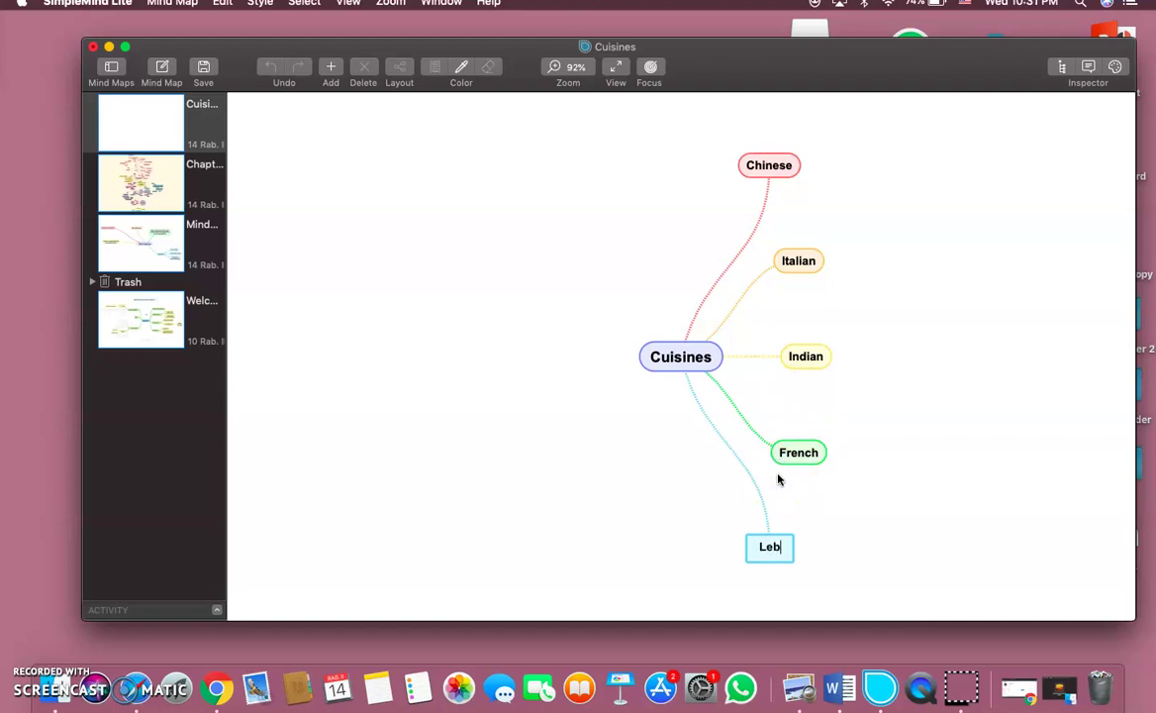
{"action": "type", "text": "anese"}
{"action": "key", "text": "Return"}
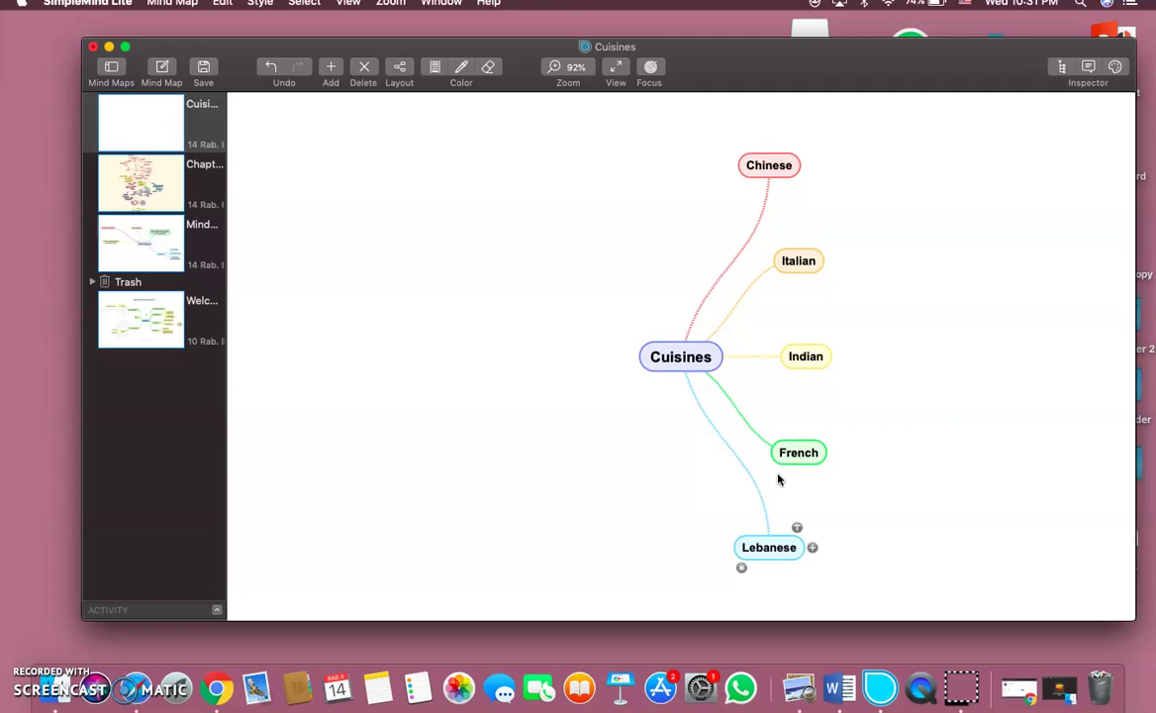
From the Chinese topic, add chained sub-topics 'Walk to walk', 'Noodles' and 'Egg Rolls'
{"action": "left_click", "coordinate": [772, 174]}
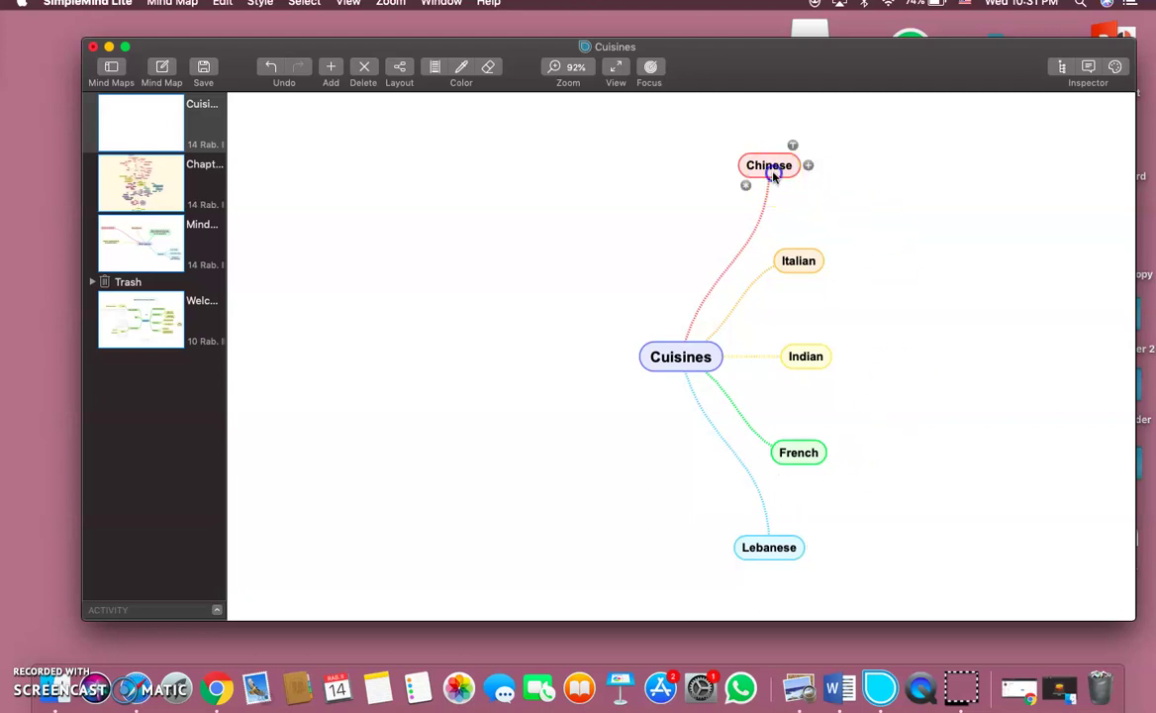
{"action": "left_click", "coordinate": [800, 174]}
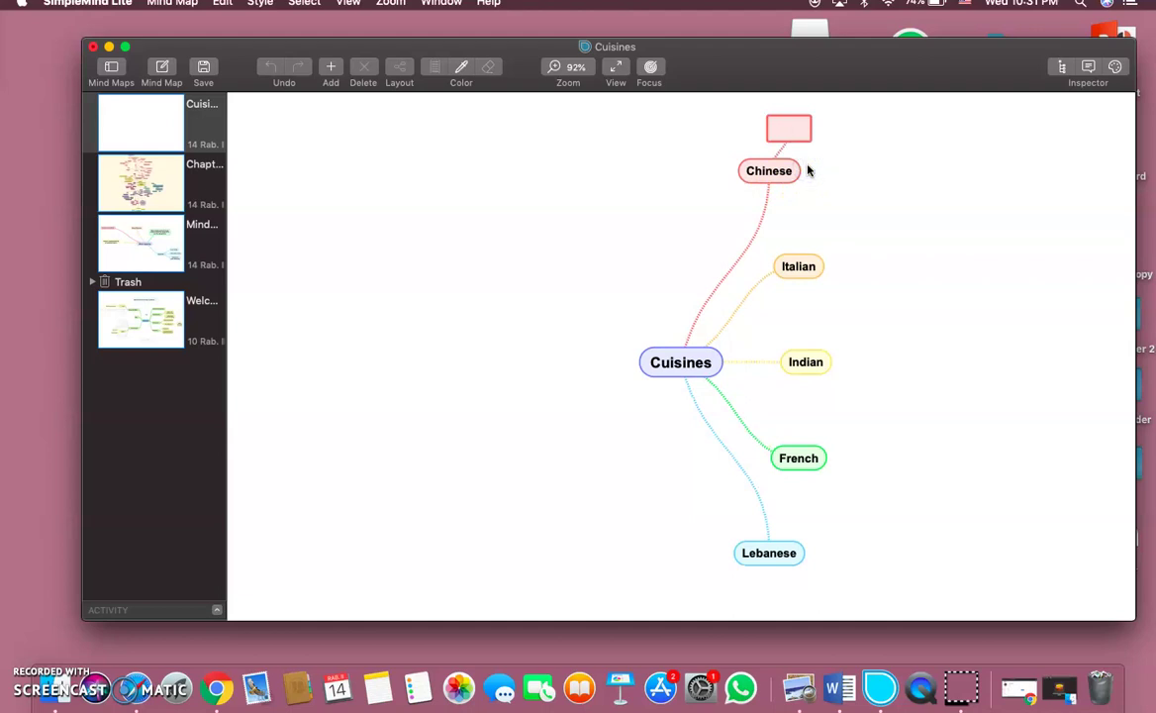
{"action": "type", "text": "Walk to walk"}
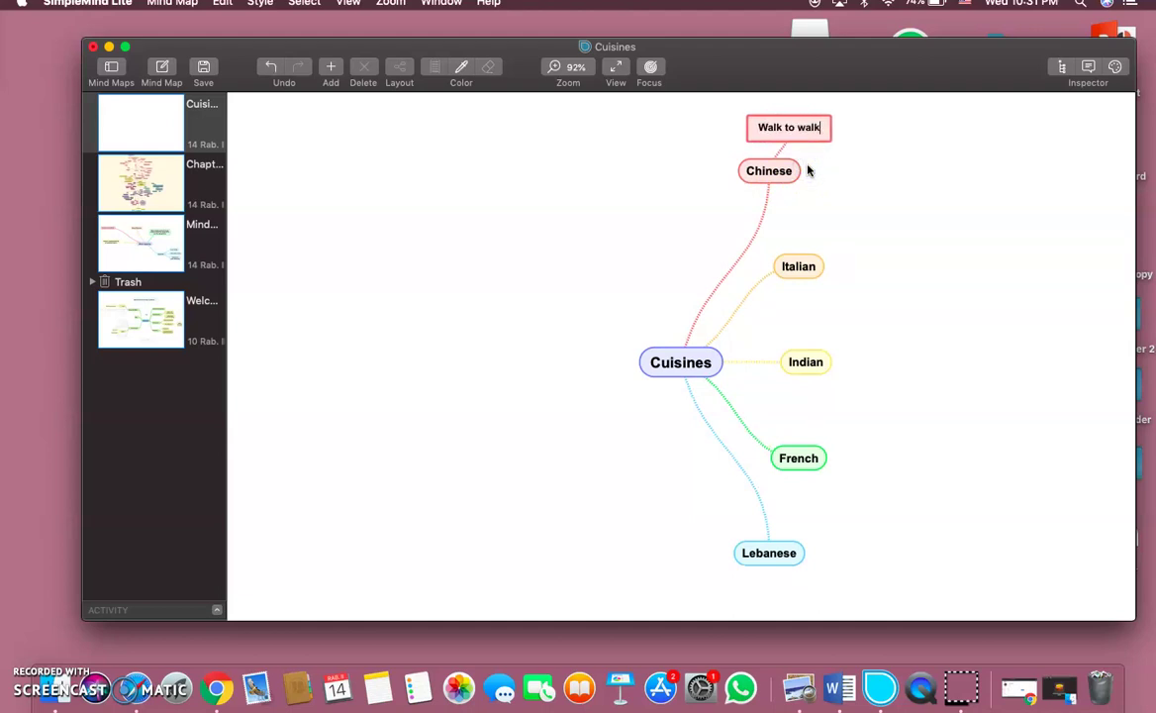
{"action": "key", "text": "Return"}
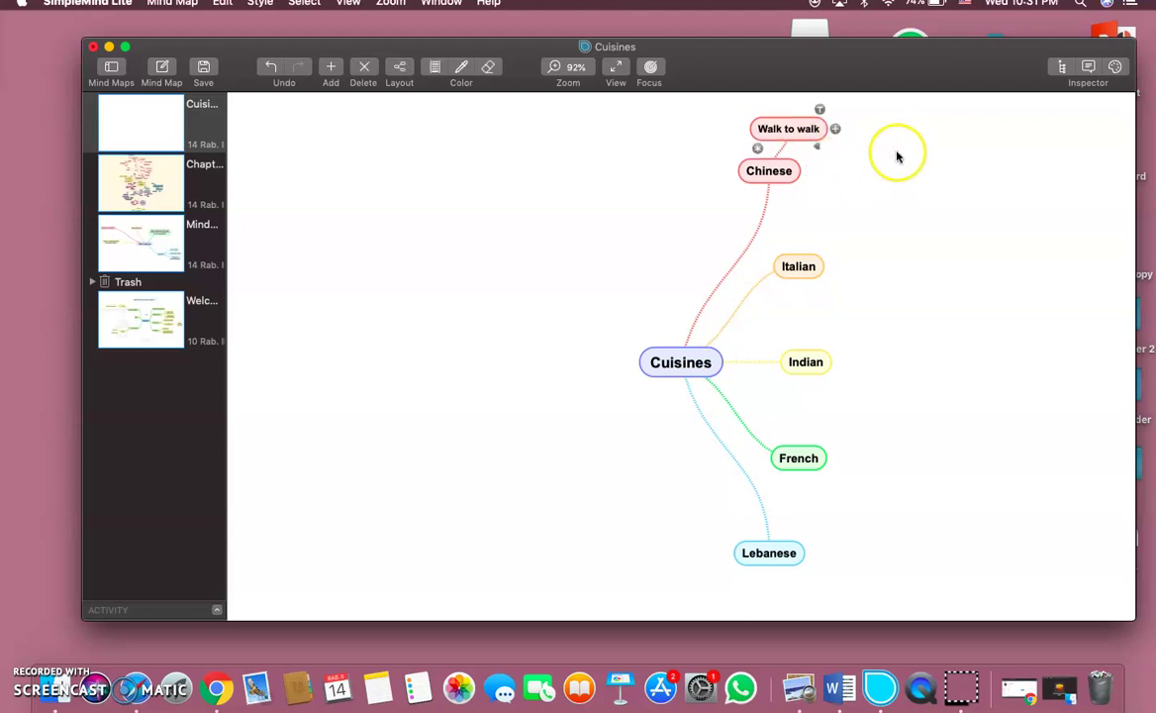
{"action": "left_click", "coordinate": [835, 128]}
{"action": "type", "text": "N"}
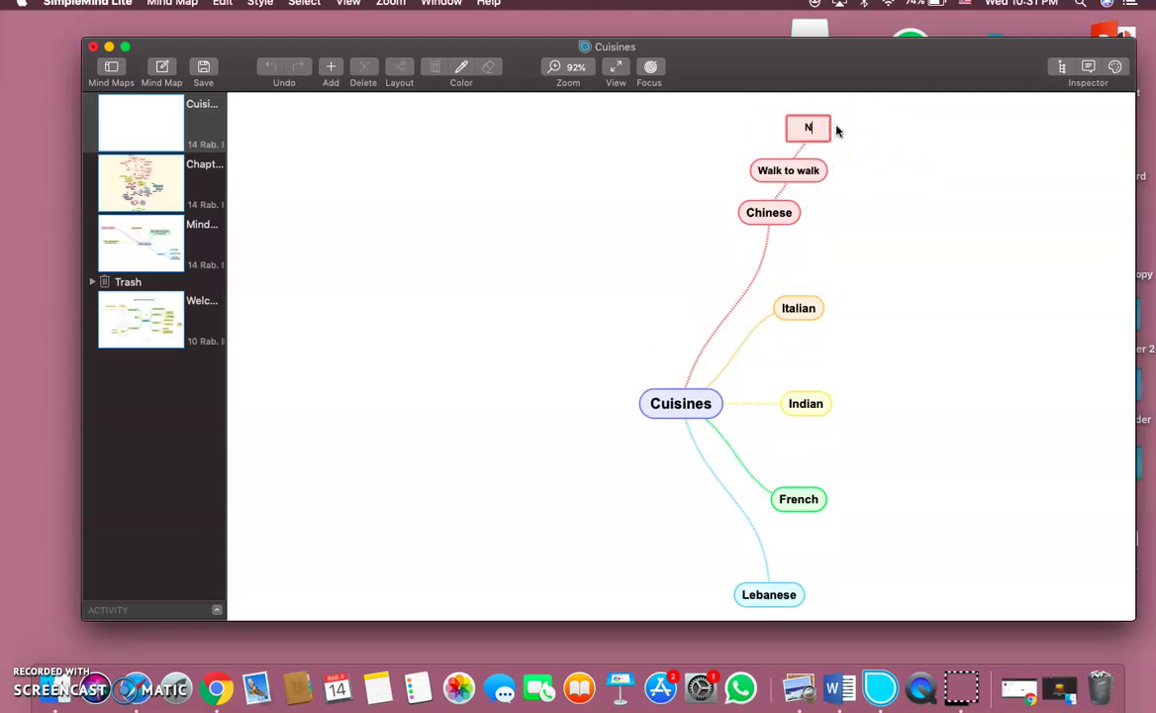
{"action": "type", "text": "oodles"}
{"action": "key", "text": "Return"}
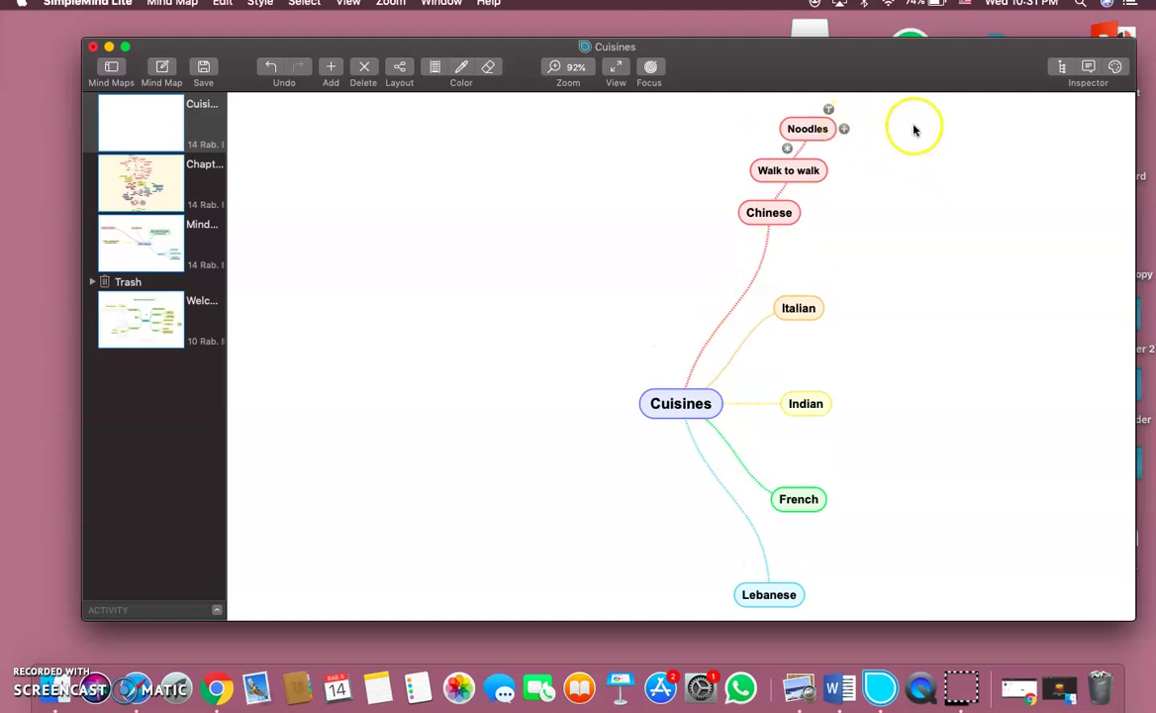
{"action": "left_click", "coordinate": [844, 129]}
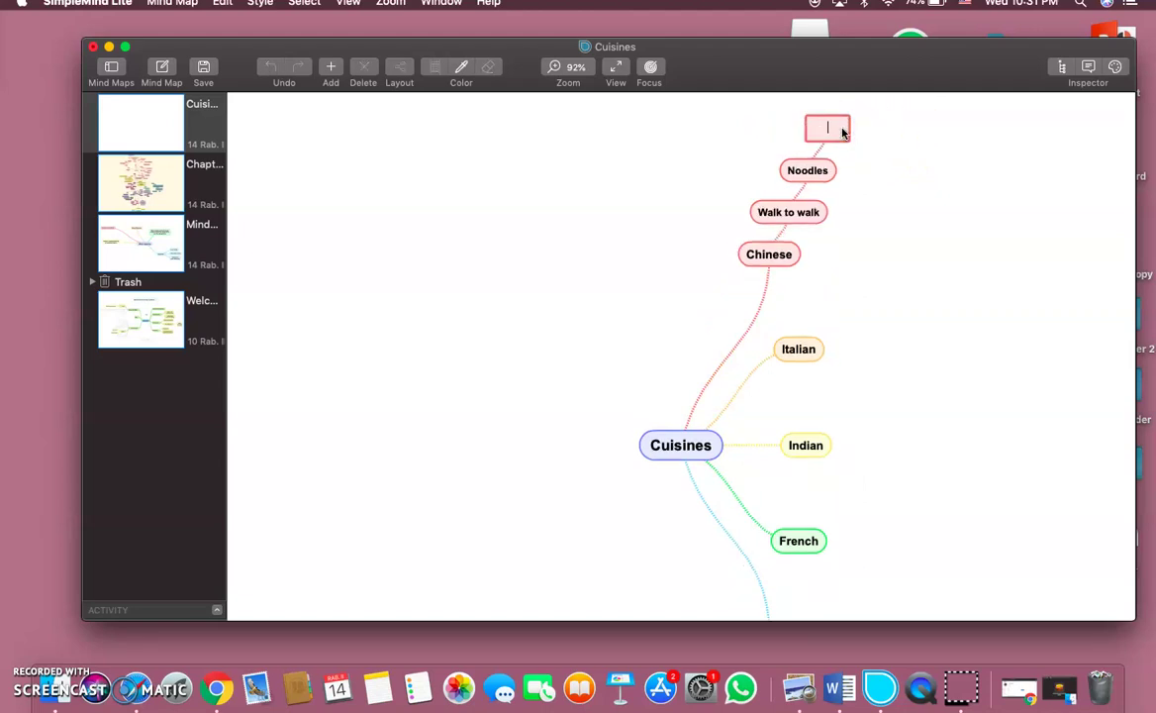
{"action": "type", "text": "Egg Rolls"}
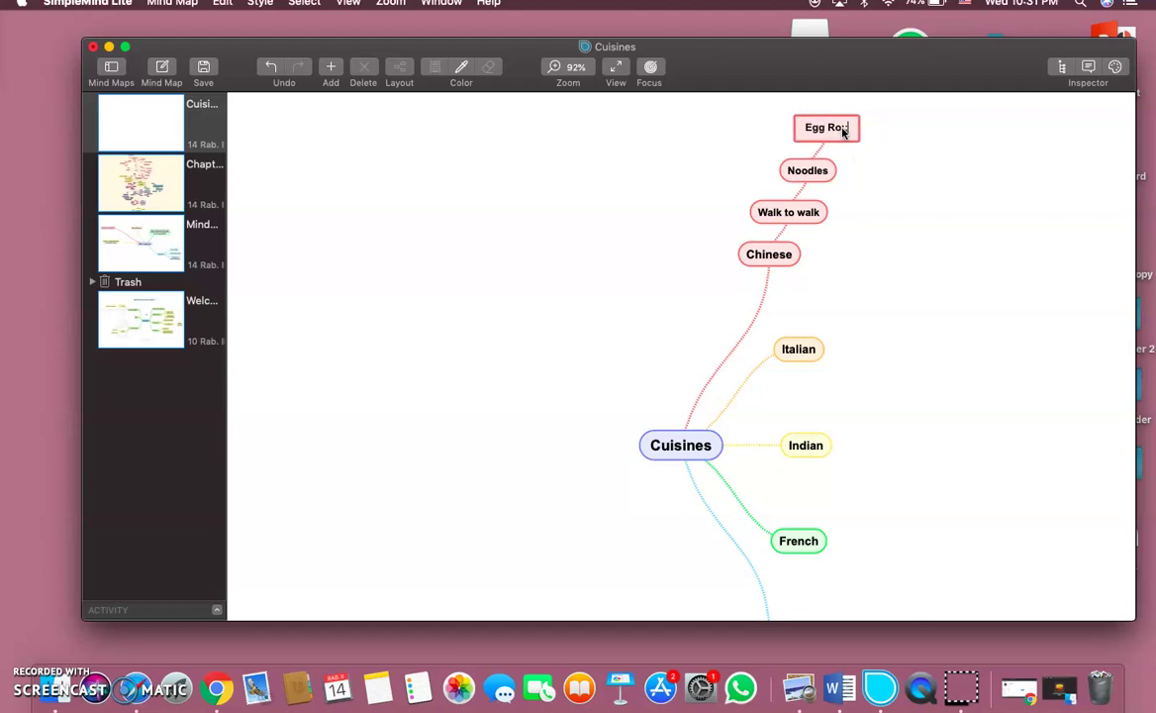
{"action": "key", "text": "Return"}
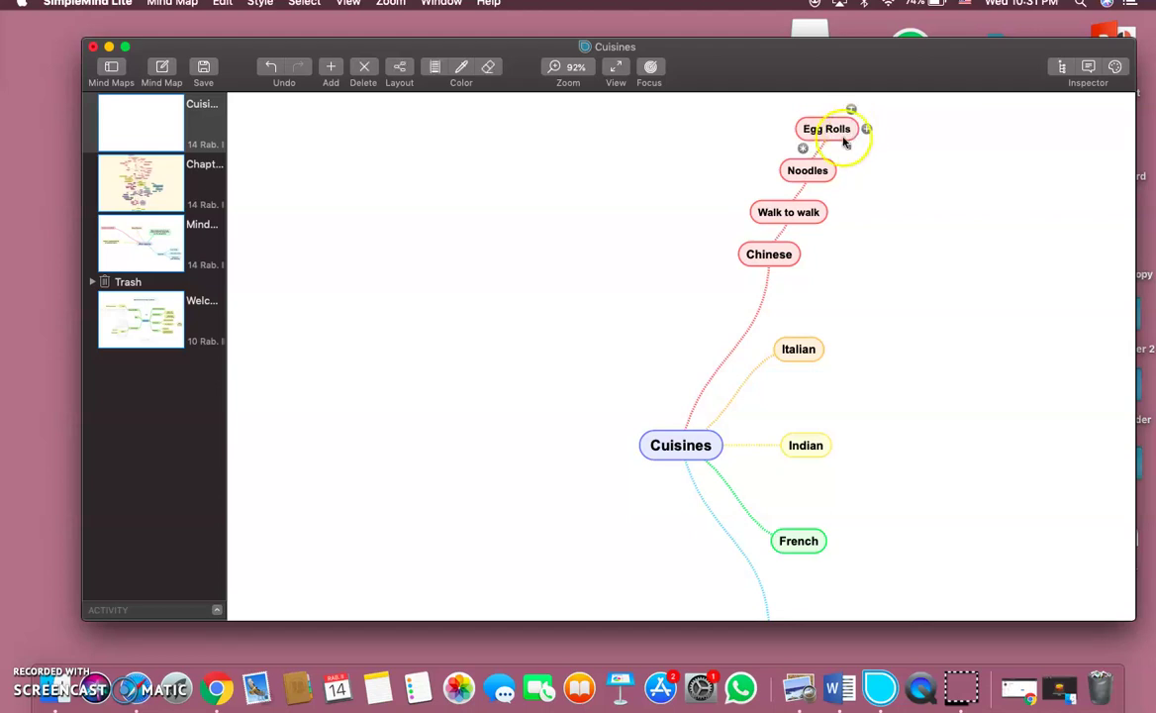
Drag Walk to walk, Noodles and Egg Rolls into a tidier row beside Chinese
{"action": "left_click", "coordinate": [808, 212]}
{"action": "left_click_drag", "start_coordinate": [808, 212], "coordinate": [891, 260]}
{"action": "scroll", "coordinate": [634, 311], "scroll_direction": "right", "scroll_amount": 2}
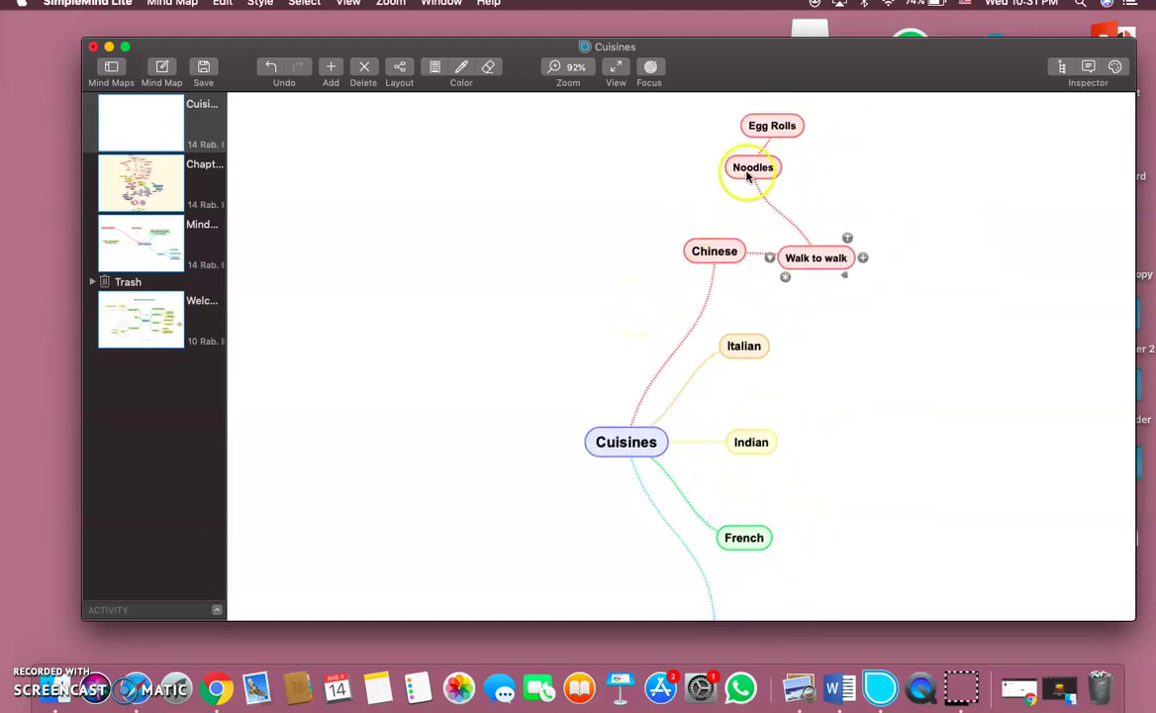
{"action": "left_click_drag", "start_coordinate": [747, 175], "coordinate": [848, 326]}
{"action": "left_click_drag", "start_coordinate": [768, 124], "coordinate": [896, 272]}
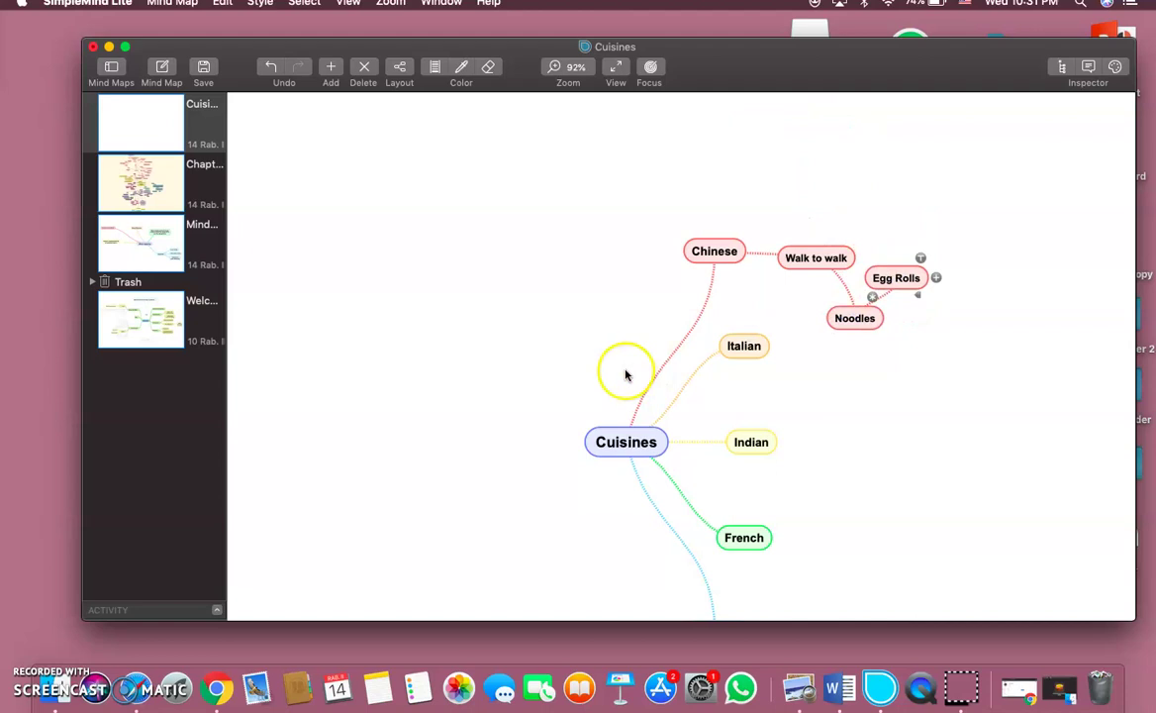
Reposition Lebanese to the left, French below-left and Indian below-right of Cuisines
{"action": "scroll", "coordinate": [625, 374], "scroll_direction": "down", "scroll_amount": 5}
{"action": "left_click_drag", "start_coordinate": [683, 497], "coordinate": [422, 318]}
{"action": "left_click_drag", "start_coordinate": [710, 413], "coordinate": [574, 401]}
{"action": "left_click_drag", "start_coordinate": [713, 328], "coordinate": [694, 399]}
{"action": "left_click_drag", "start_coordinate": [707, 203], "coordinate": [769, 278]}
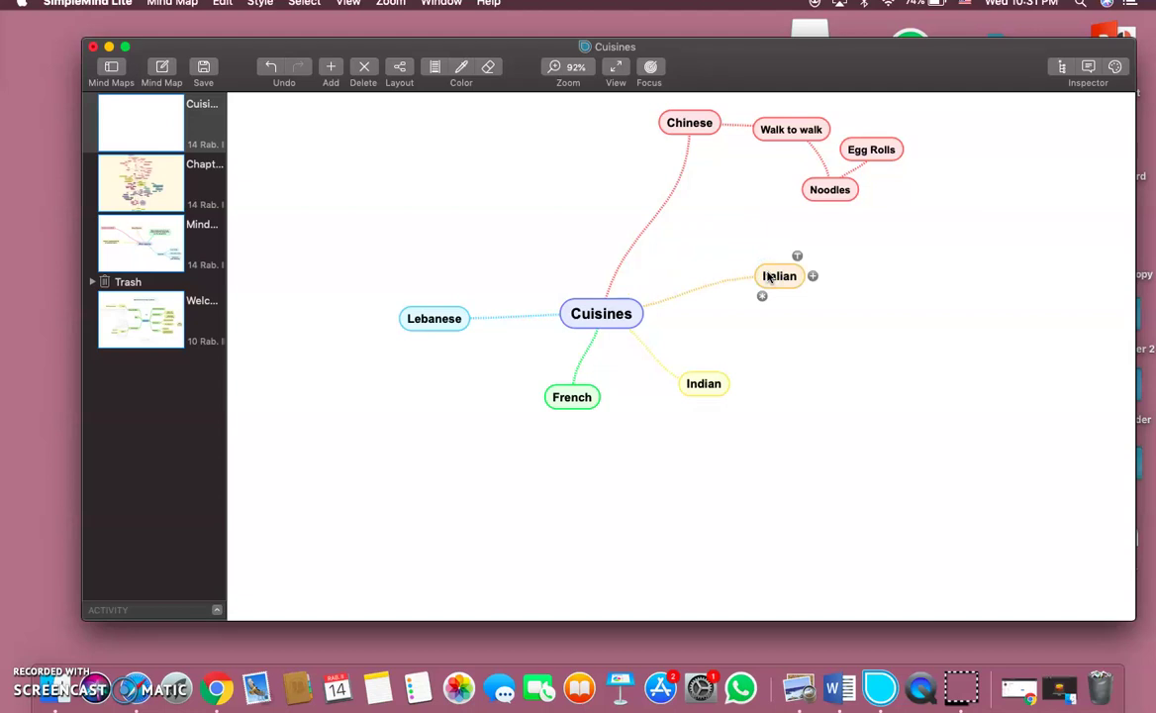
Apply a Horizontal Layout with branches extending left from Cuisines
{"action": "left_click", "coordinate": [622, 312]}
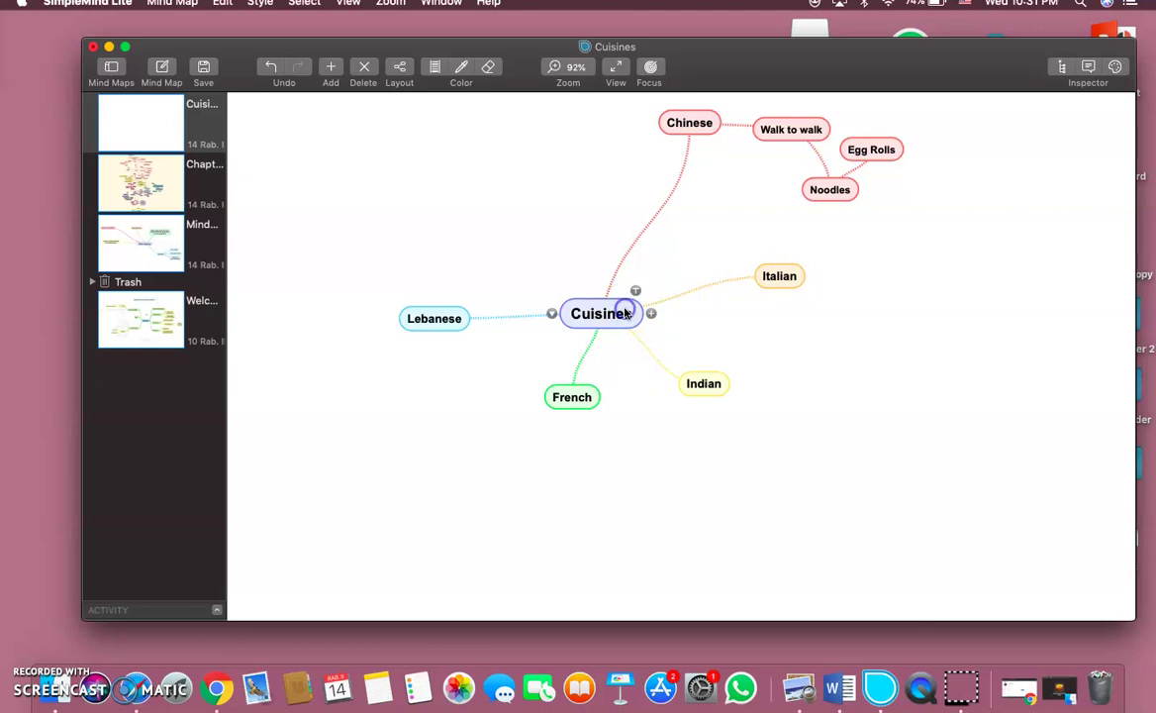
{"action": "left_click", "coordinate": [401, 69]}
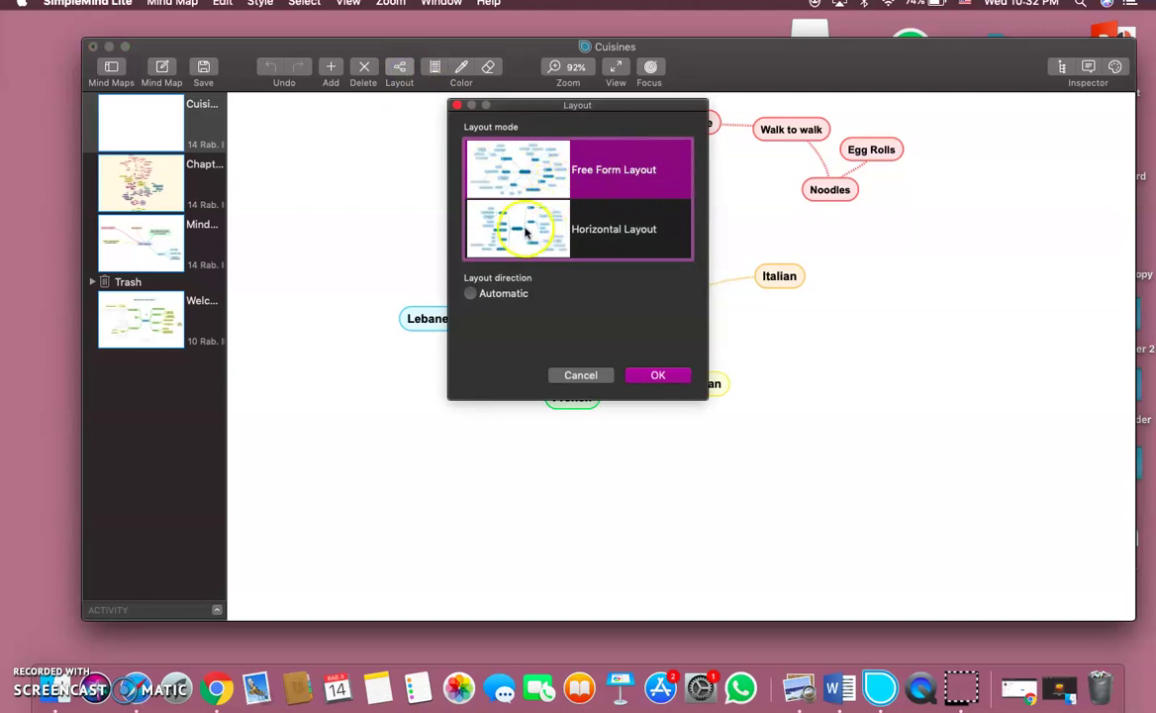
{"action": "left_click", "coordinate": [562, 230]}
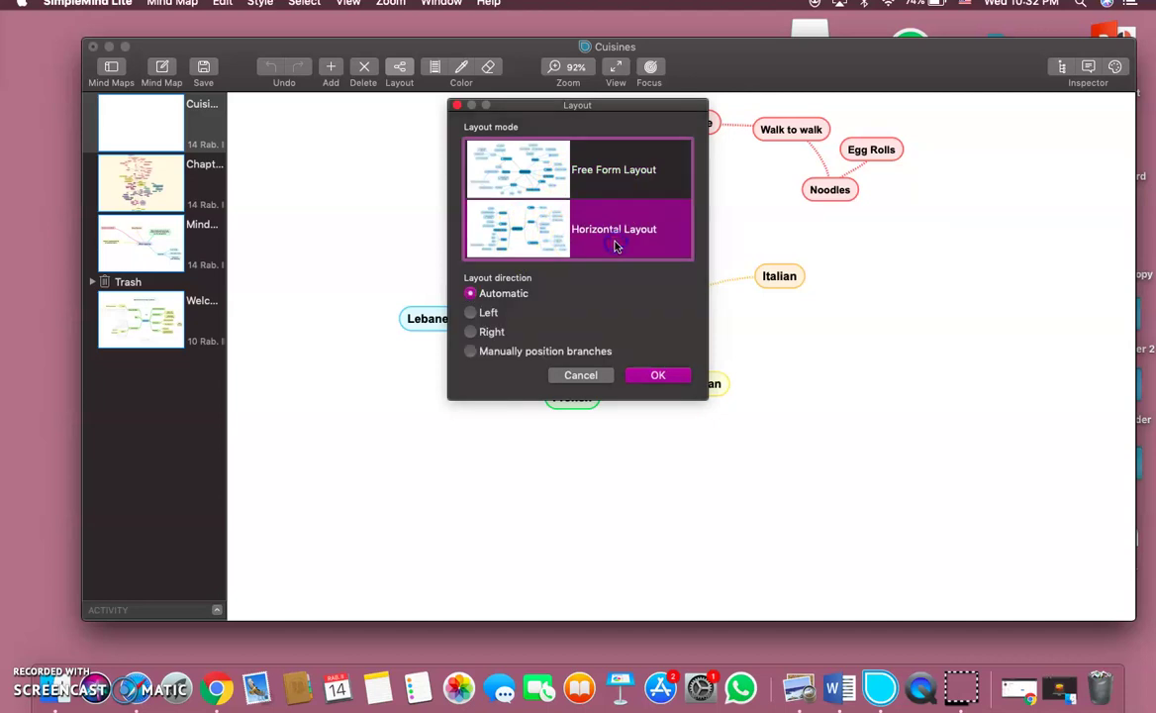
{"action": "left_click", "coordinate": [478, 311]}
{"action": "left_click", "coordinate": [652, 377]}
{"action": "left_click", "coordinate": [293, 401]}
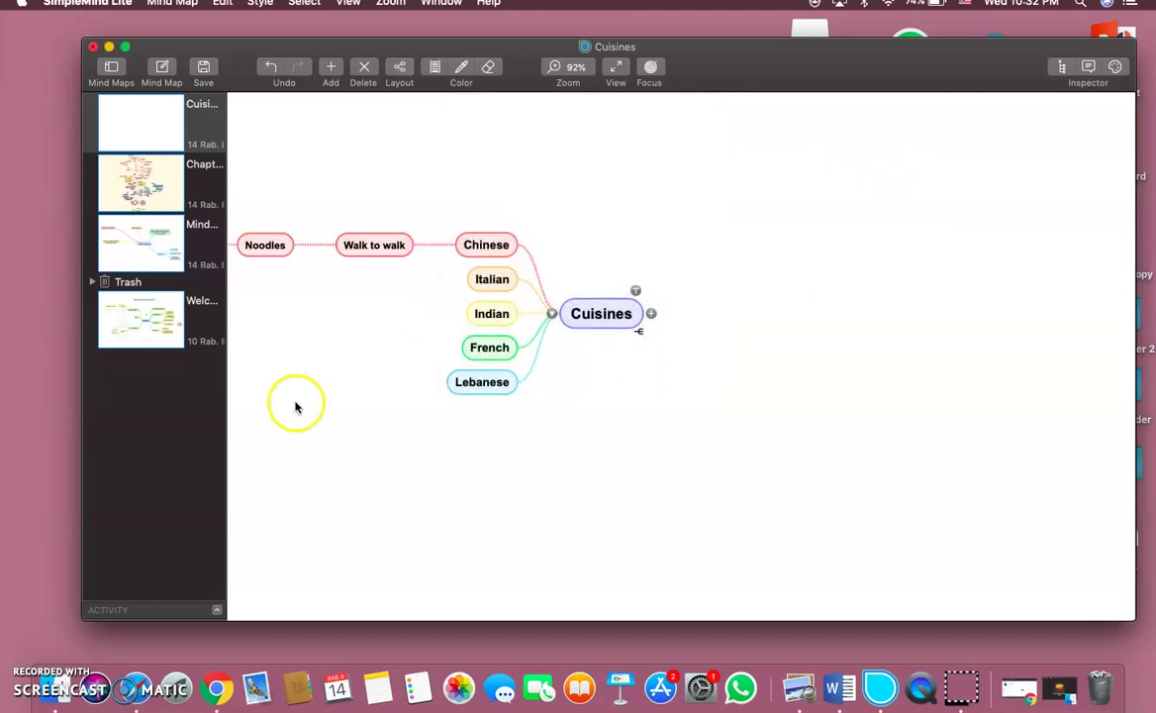
Change the horizontal layout direction to Right
{"action": "left_click", "coordinate": [399, 66]}
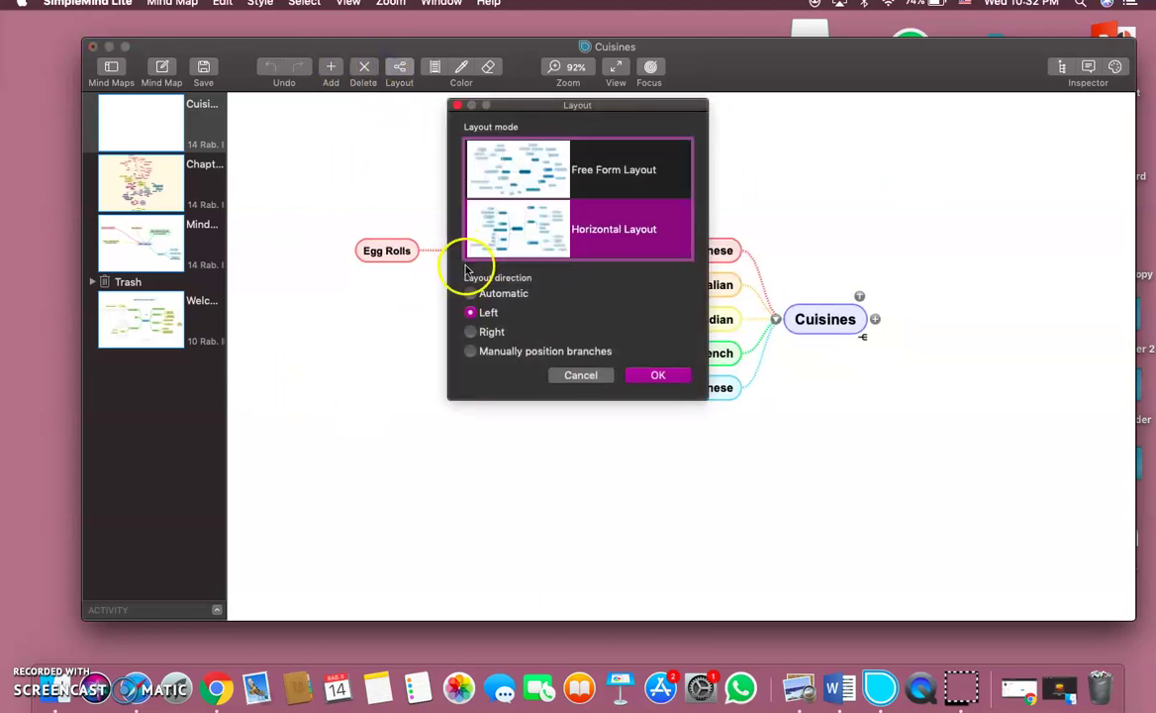
{"action": "left_click", "coordinate": [470, 331]}
{"action": "left_click", "coordinate": [640, 376]}
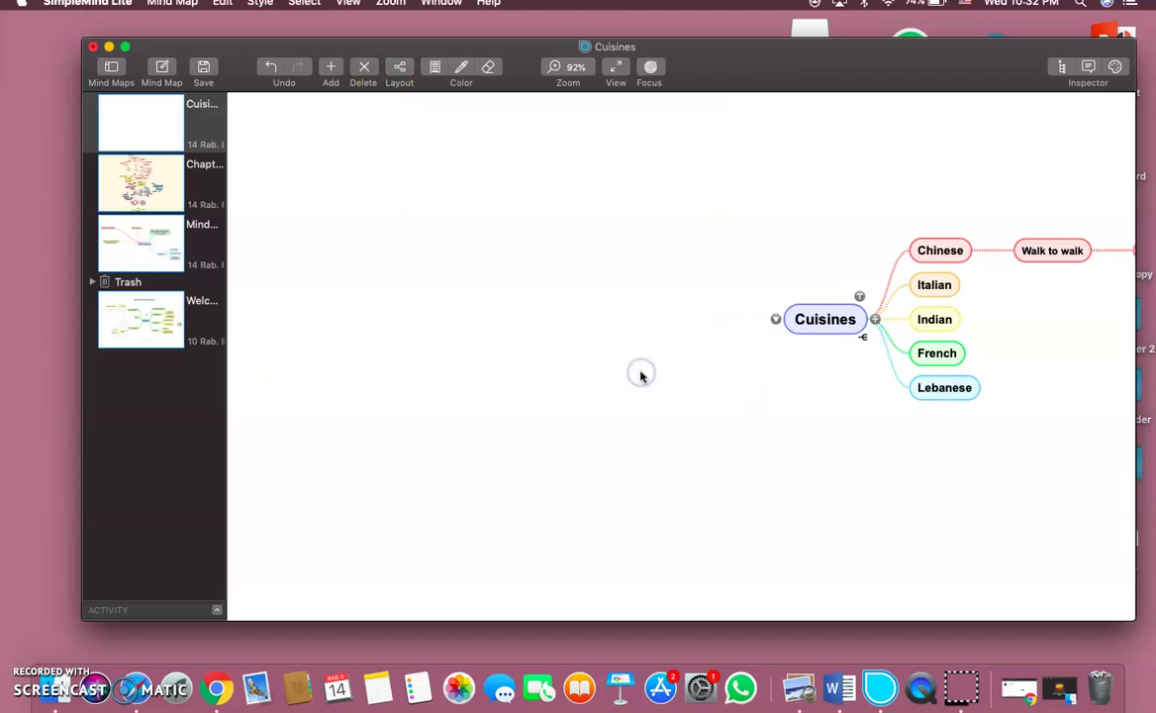
{"action": "scroll", "coordinate": [916, 374], "scroll_direction": "right", "scroll_amount": 5}
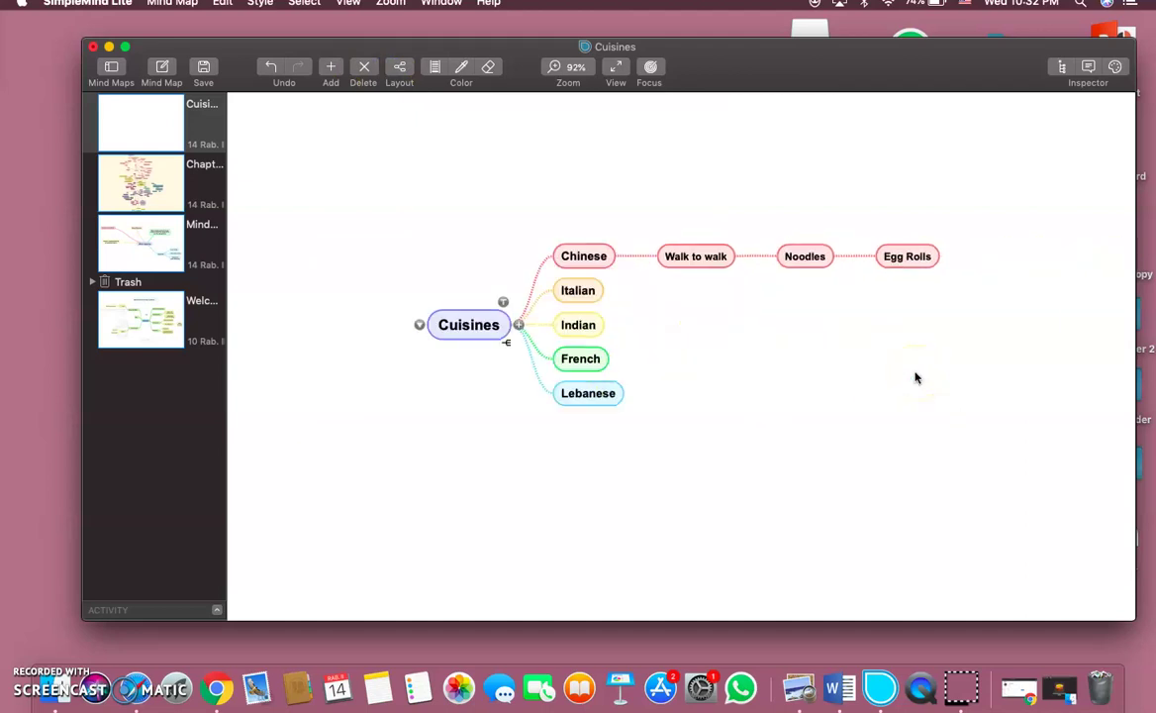
Switch the map back to Free Form Layout
{"action": "left_click", "coordinate": [400, 69]}
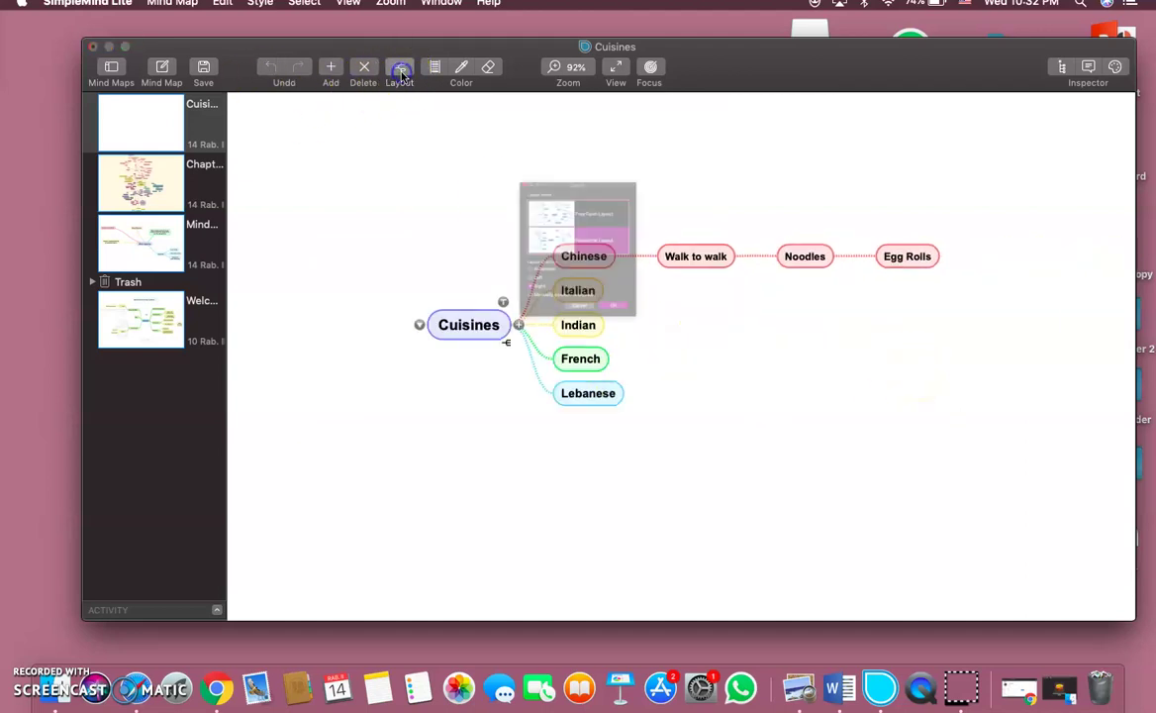
{"action": "left_click", "coordinate": [599, 163]}
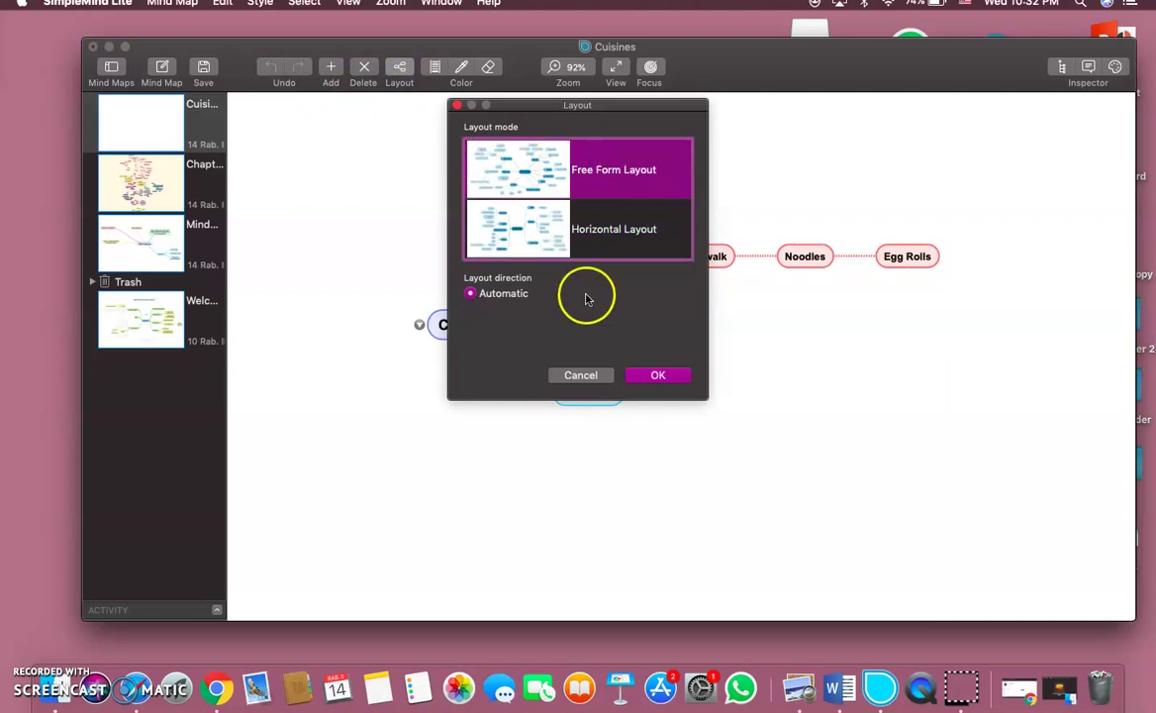
{"action": "left_click", "coordinate": [656, 374]}
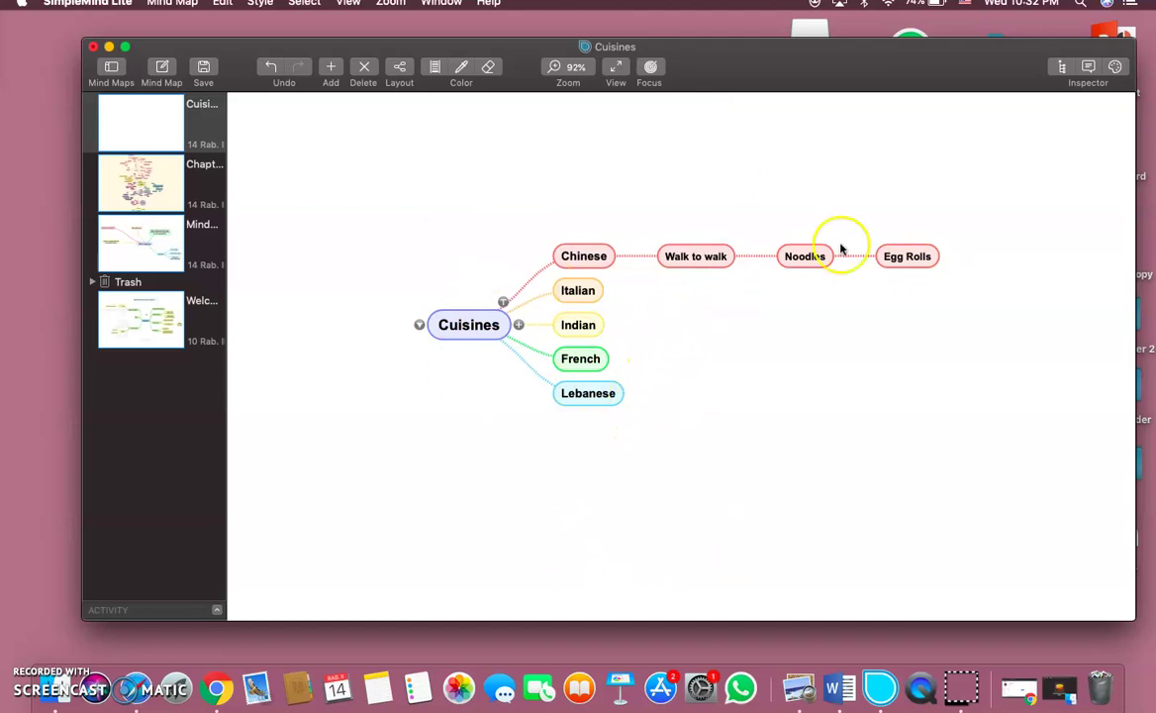
Try the Bright Colors, Soft Colors, Natural + Colors, Spring Levels and Aqua Levels styles
{"action": "left_click", "coordinate": [1116, 68]}
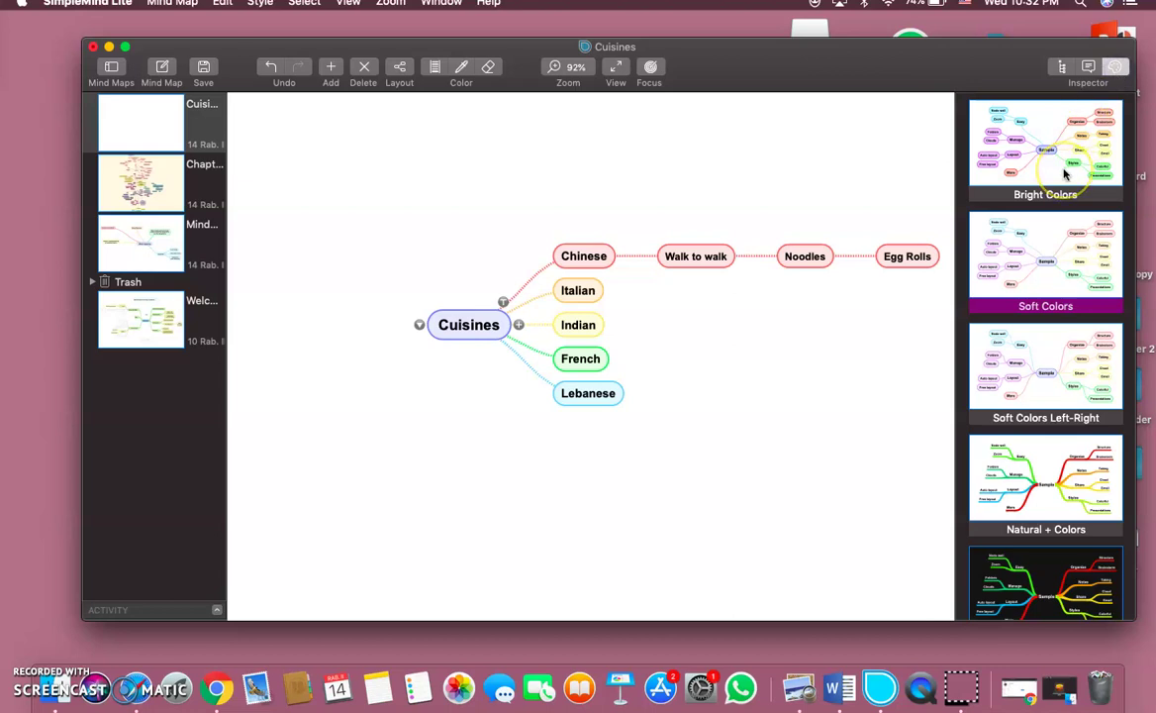
{"action": "left_click", "coordinate": [1065, 172]}
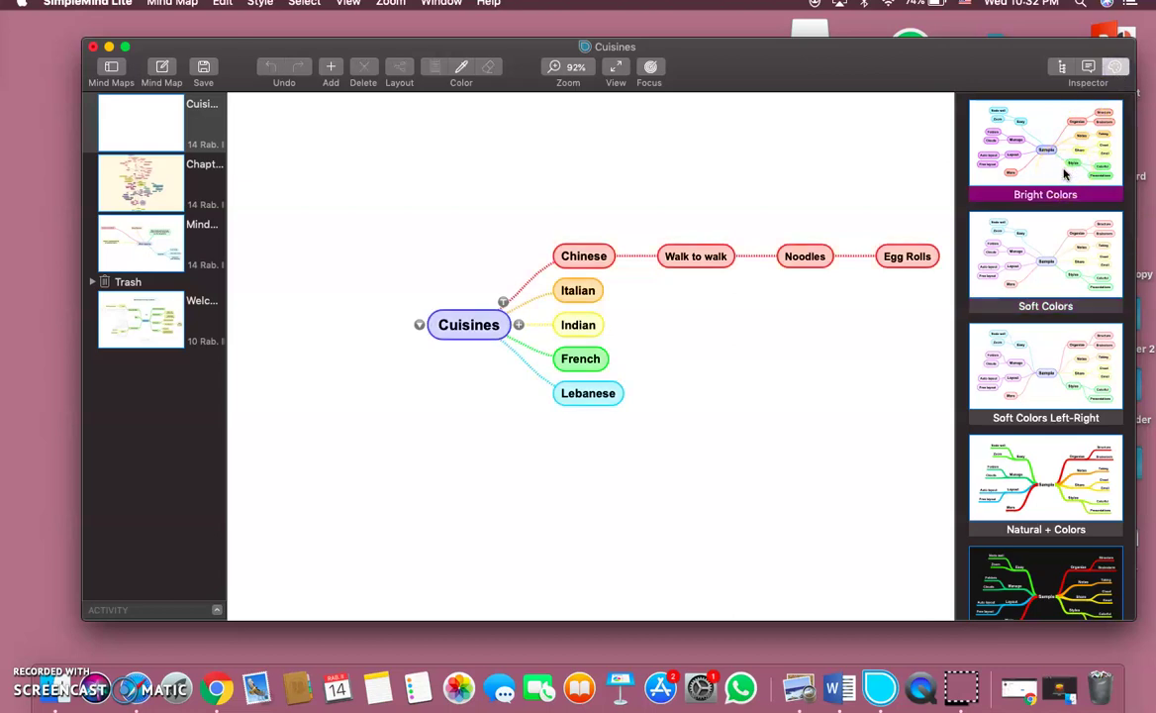
{"action": "left_click", "coordinate": [1057, 219]}
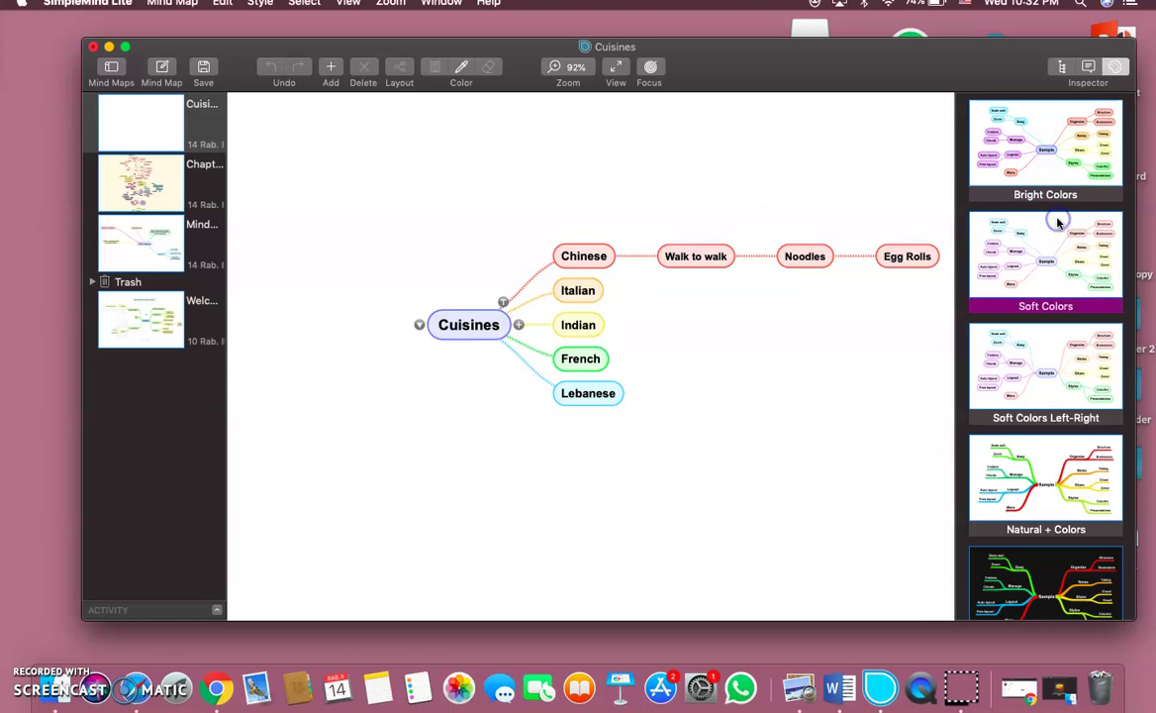
{"action": "left_click", "coordinate": [1012, 404]}
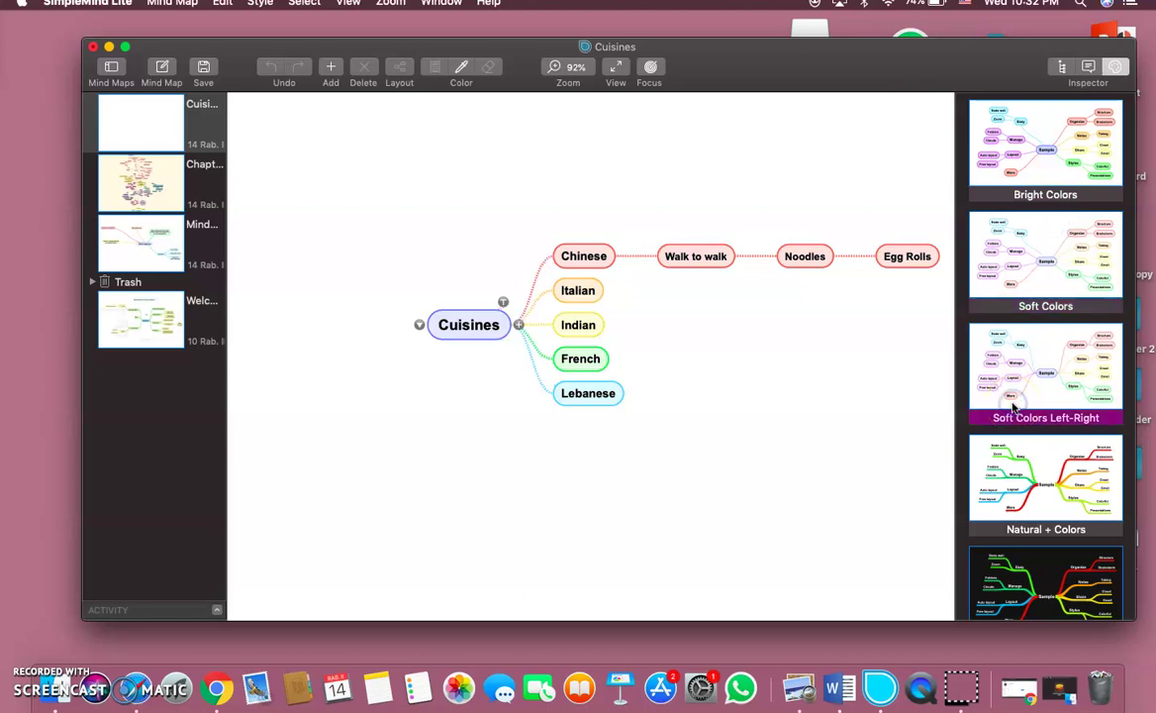
{"action": "left_click", "coordinate": [1019, 501]}
{"action": "scroll", "coordinate": [1025, 456], "scroll_direction": "down", "scroll_amount": 5}
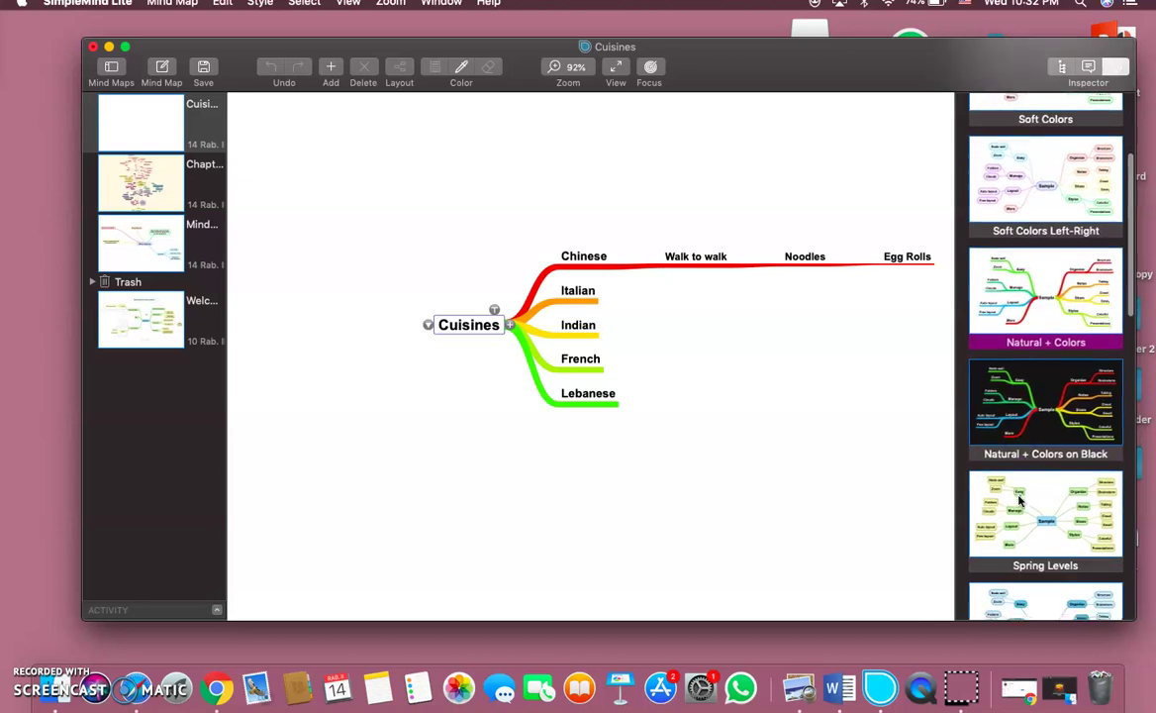
{"action": "left_click", "coordinate": [1029, 413]}
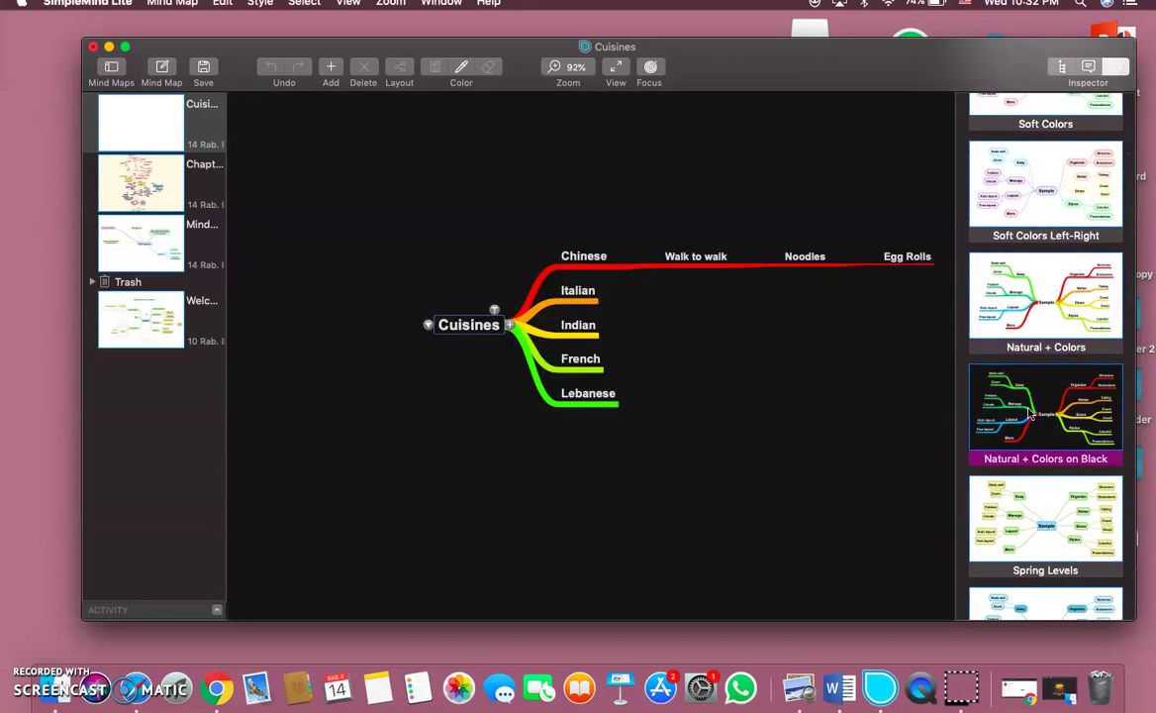
{"action": "scroll", "coordinate": [1030, 414], "scroll_direction": "down", "scroll_amount": 4}
{"action": "left_click", "coordinate": [1030, 370]}
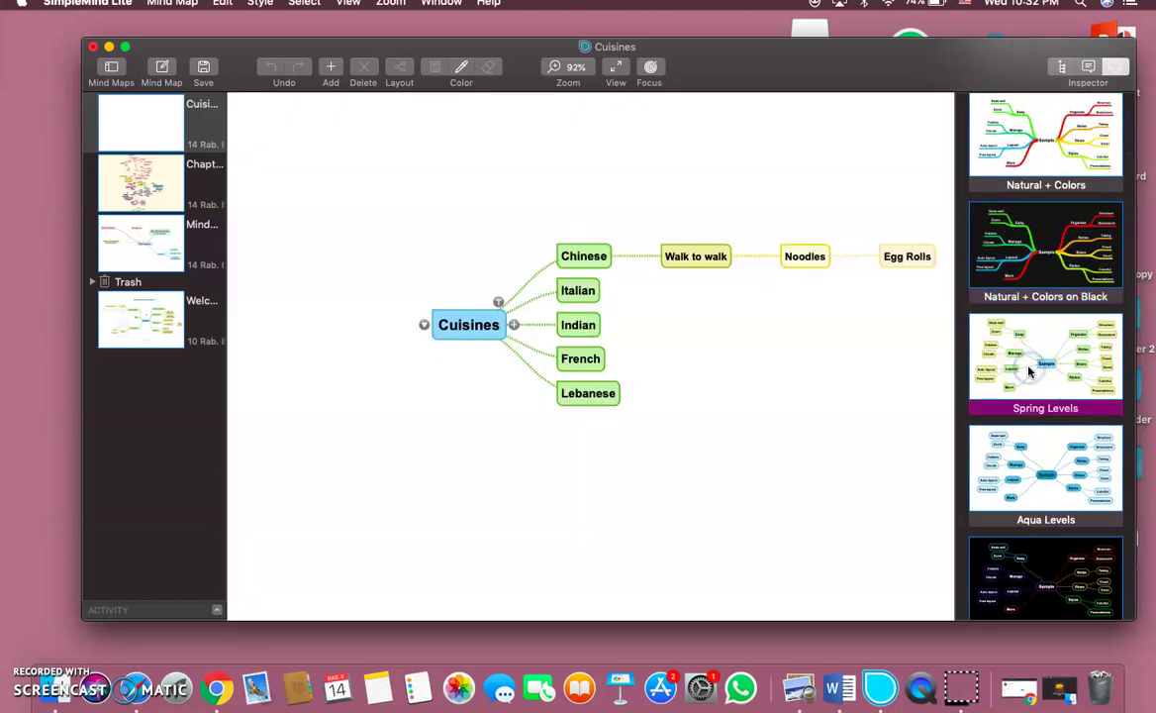
{"action": "left_click", "coordinate": [1019, 457]}
Try Chart, Colors on Black, Golden Colors and Gray Scale, then settle on Pastel Colors
{"action": "scroll", "coordinate": [1019, 464], "scroll_direction": "down", "scroll_amount": 6}
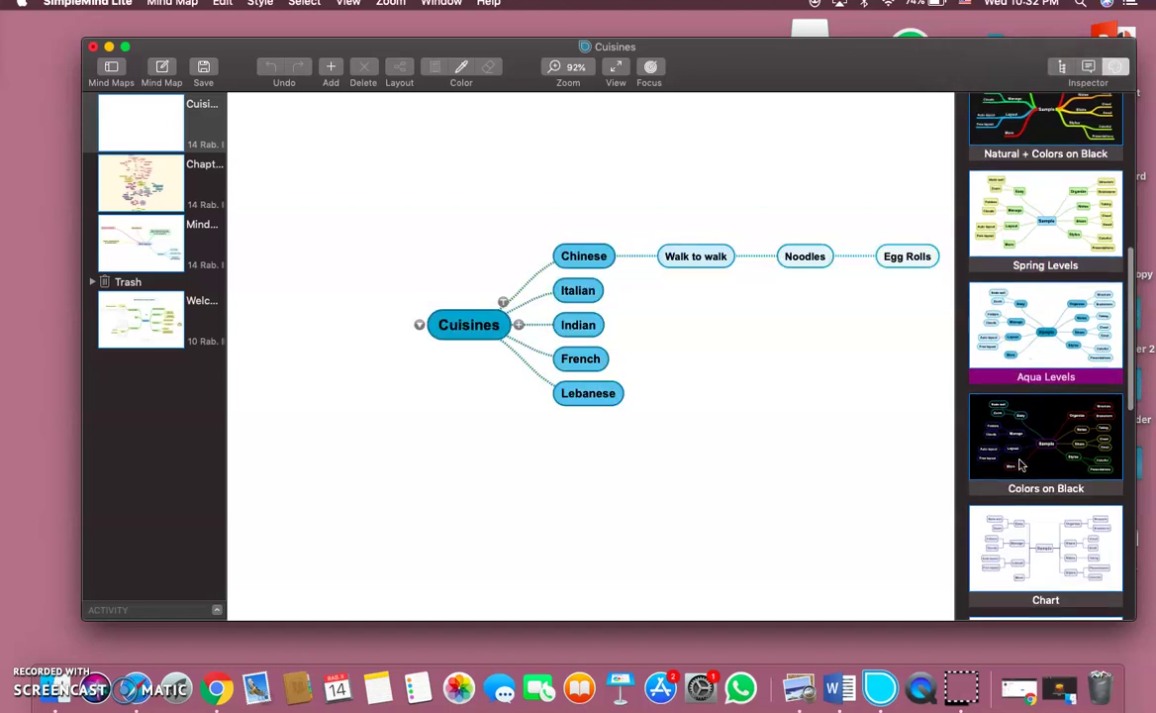
{"action": "left_click", "coordinate": [1019, 463]}
{"action": "left_click", "coordinate": [1018, 341]}
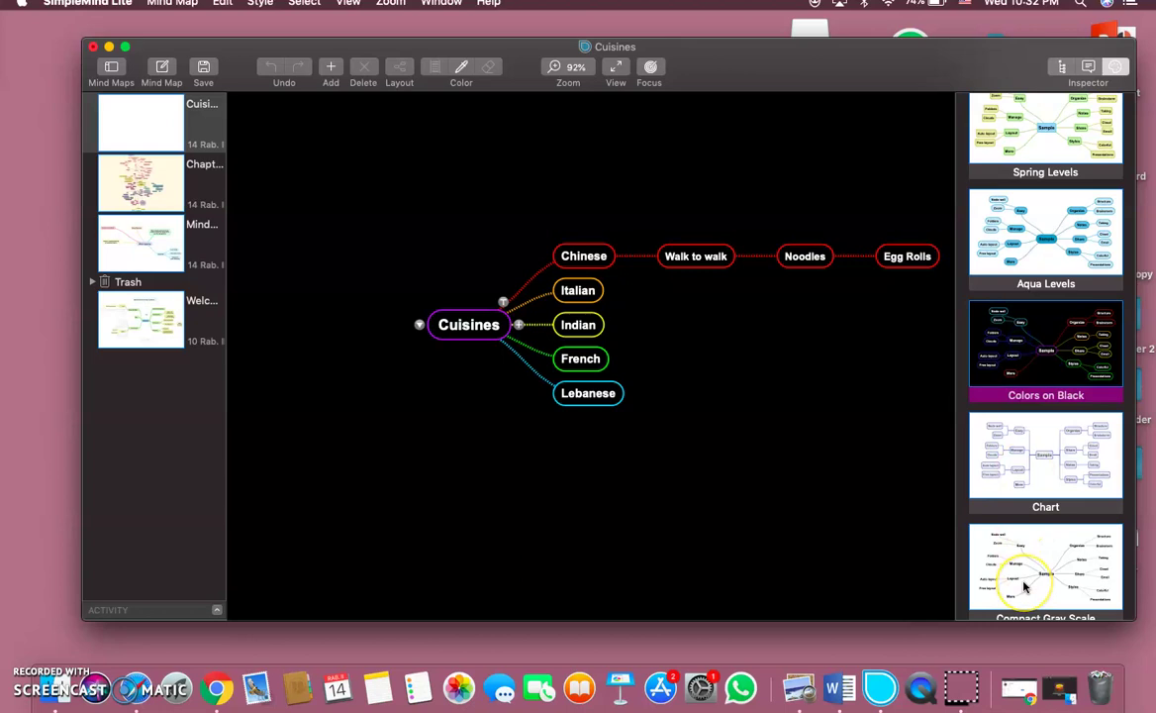
{"action": "scroll", "coordinate": [1025, 587], "scroll_direction": "down", "scroll_amount": 2}
{"action": "scroll", "coordinate": [1024, 487], "scroll_direction": "down", "scroll_amount": 7}
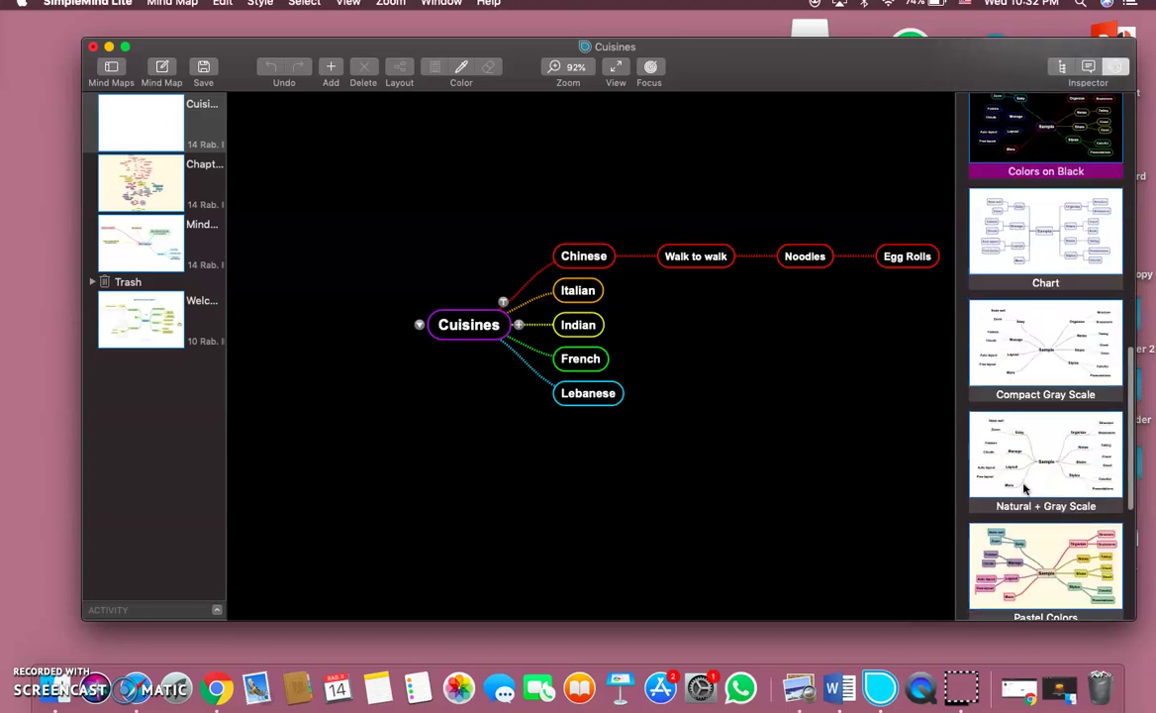
{"action": "left_click", "coordinate": [1030, 481]}
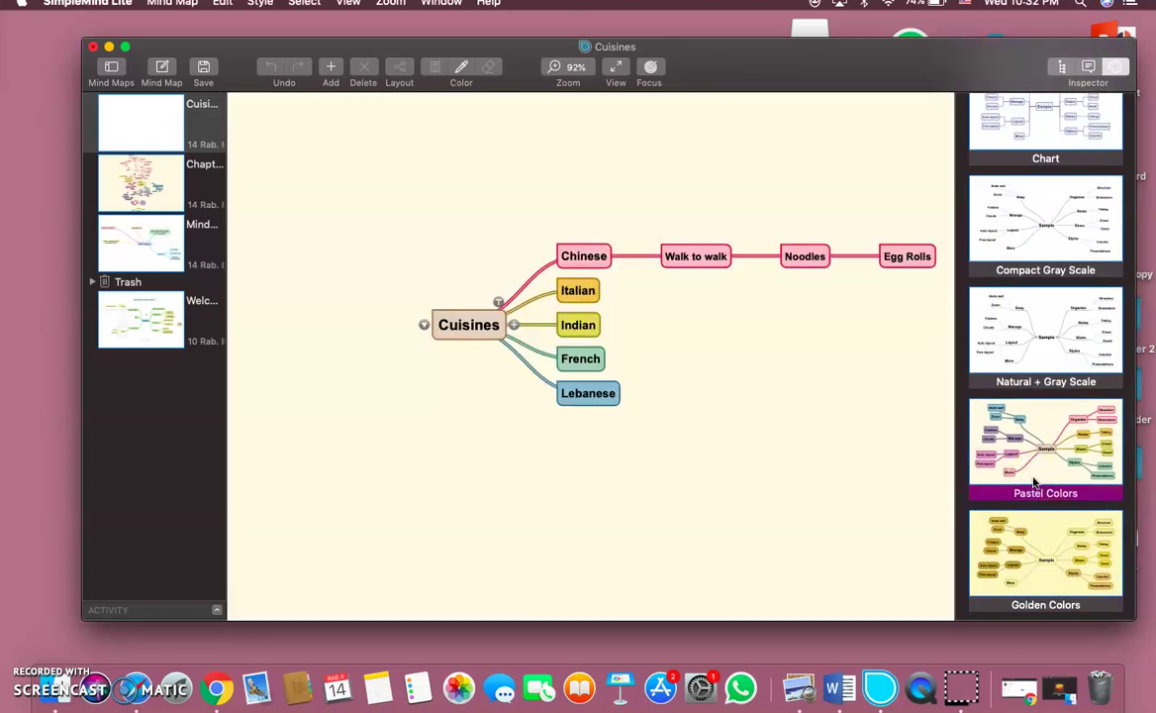
{"action": "left_click", "coordinate": [1034, 550]}
{"action": "scroll", "coordinate": [1035, 553], "scroll_direction": "down", "scroll_amount": 4}
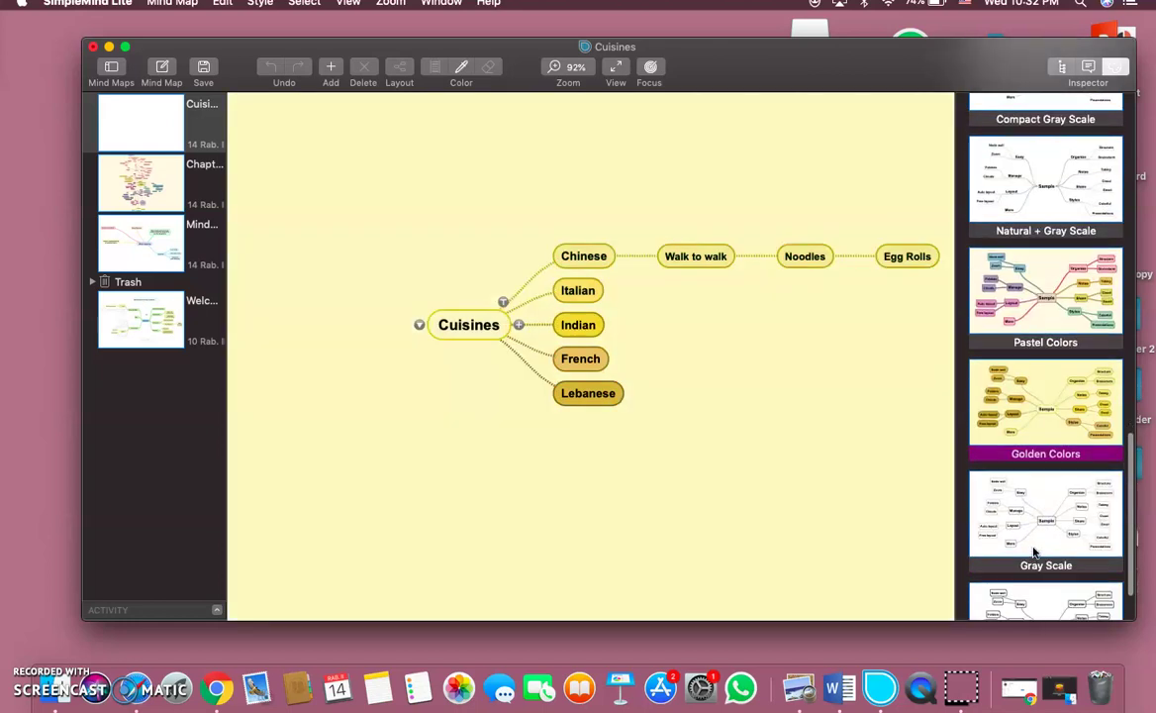
{"action": "left_click", "coordinate": [1034, 552]}
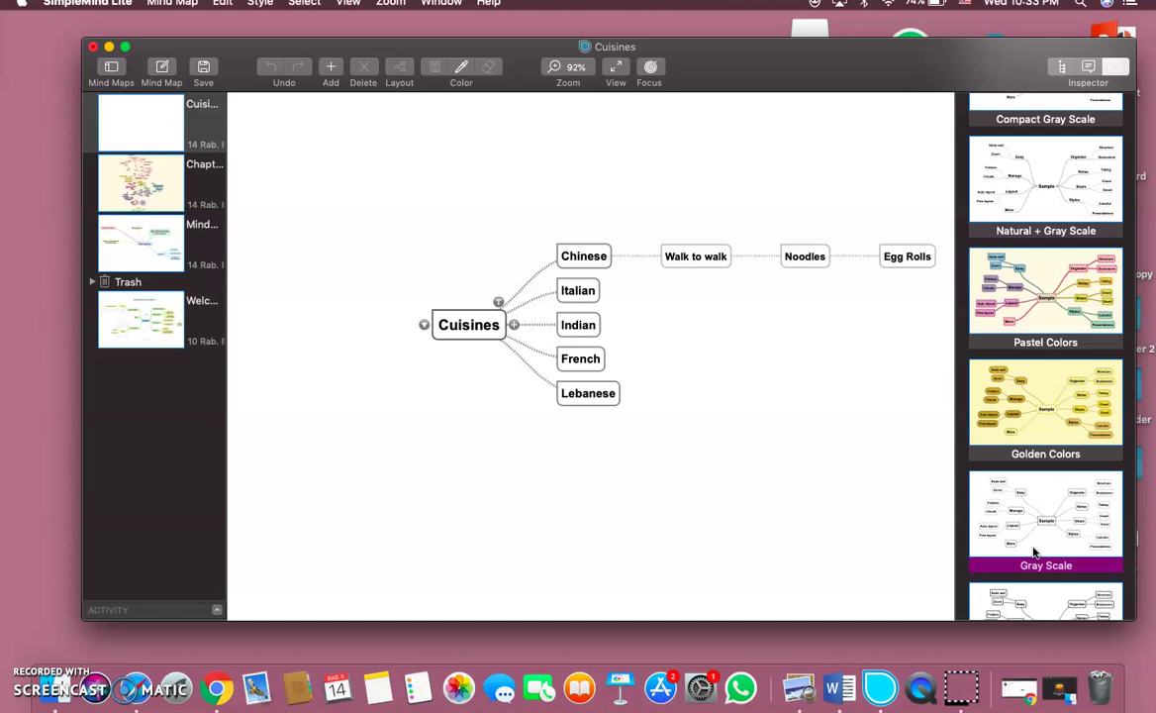
{"action": "scroll", "coordinate": [1034, 552], "scroll_direction": "down", "scroll_amount": 3}
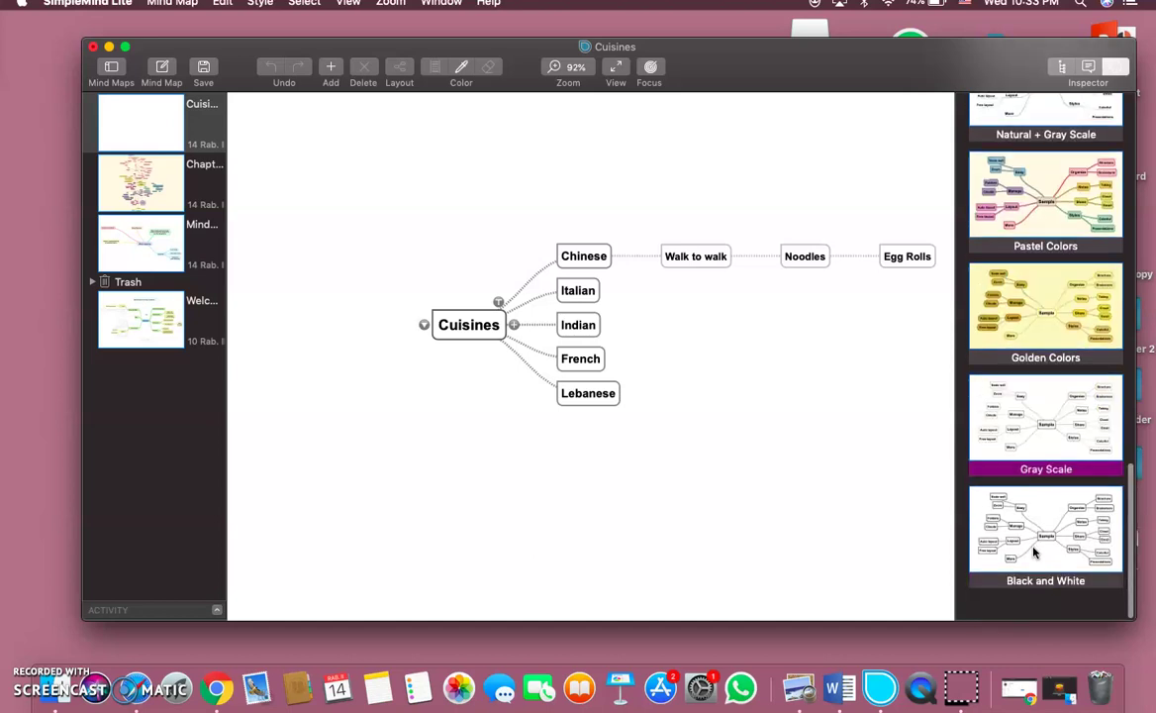
{"action": "left_click", "coordinate": [1036, 230]}
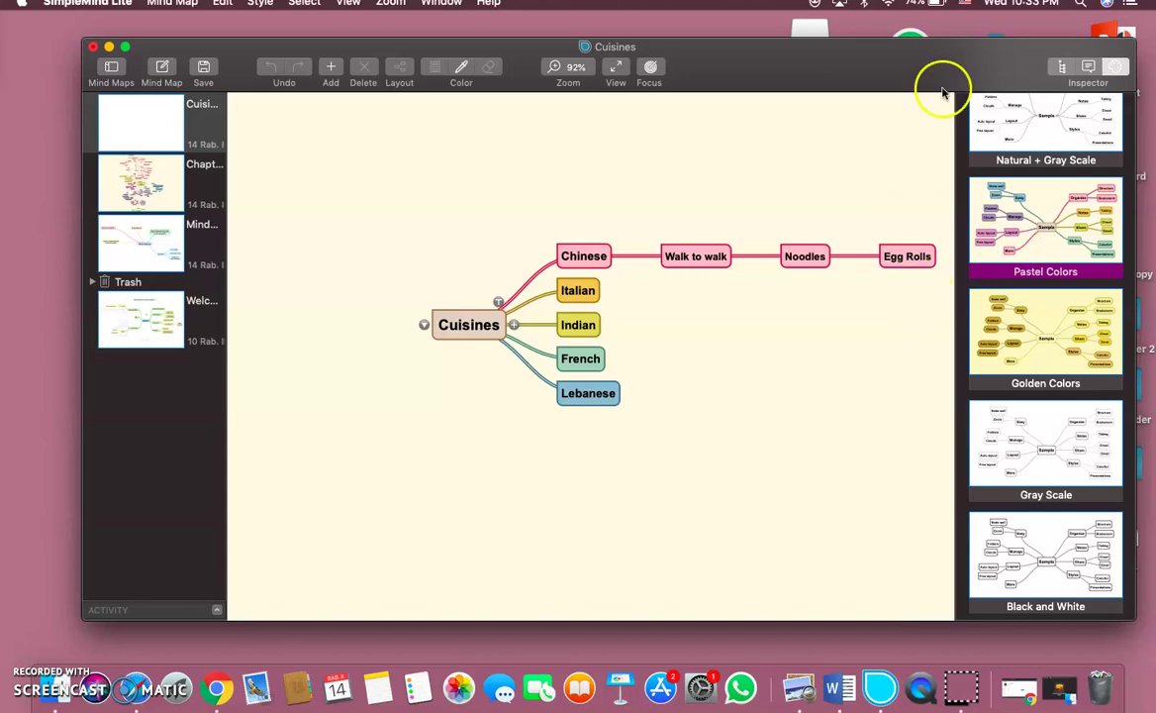
View the Cuisines outline tree, then close the outline panel to widen the map
{"action": "left_click", "coordinate": [1062, 67]}
{"action": "left_click", "coordinate": [967, 101]}
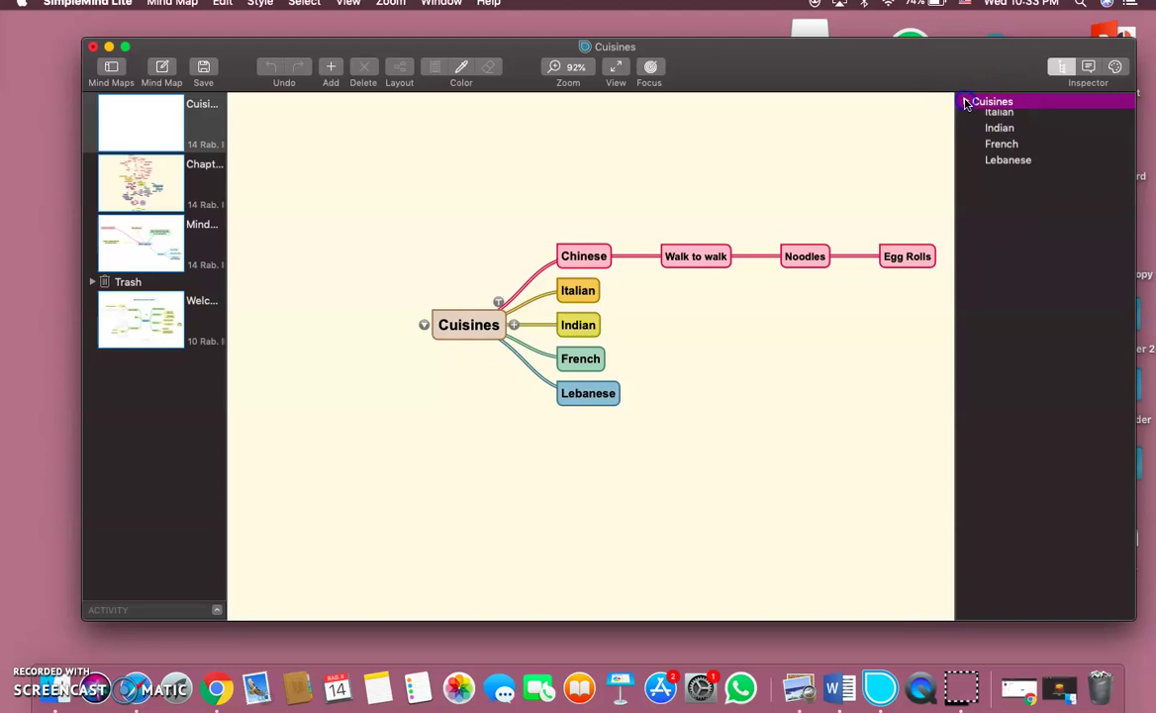
{"action": "left_click", "coordinate": [968, 103]}
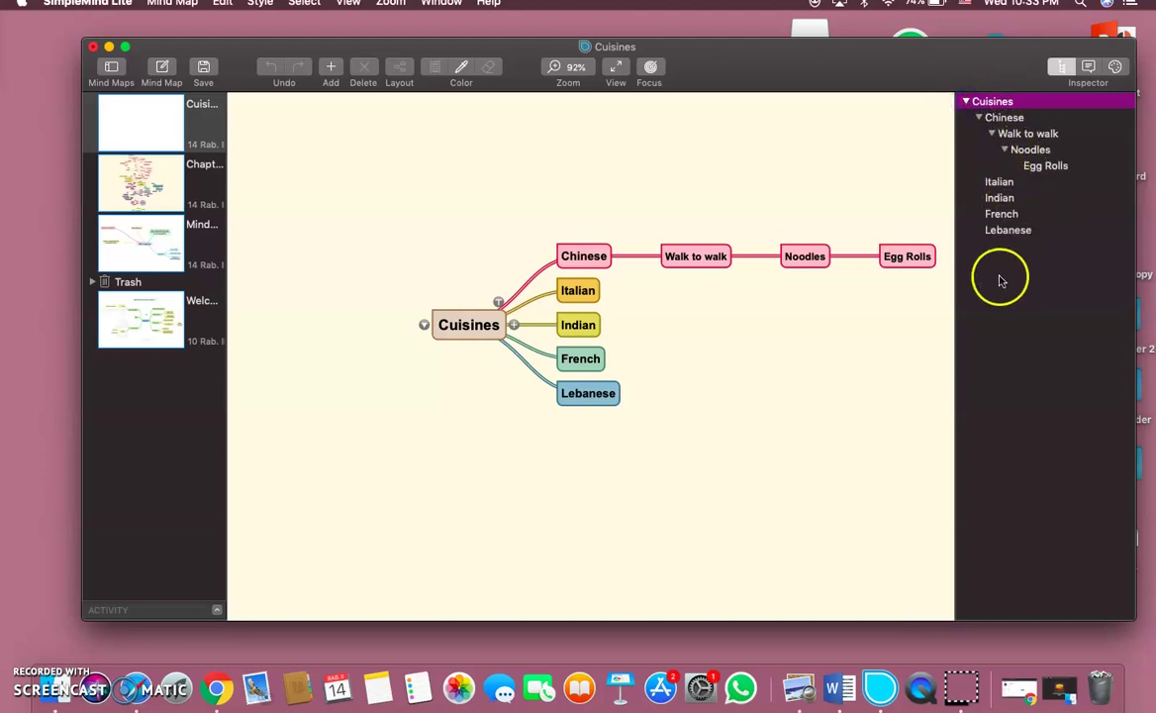
{"action": "left_click", "coordinate": [1073, 74]}
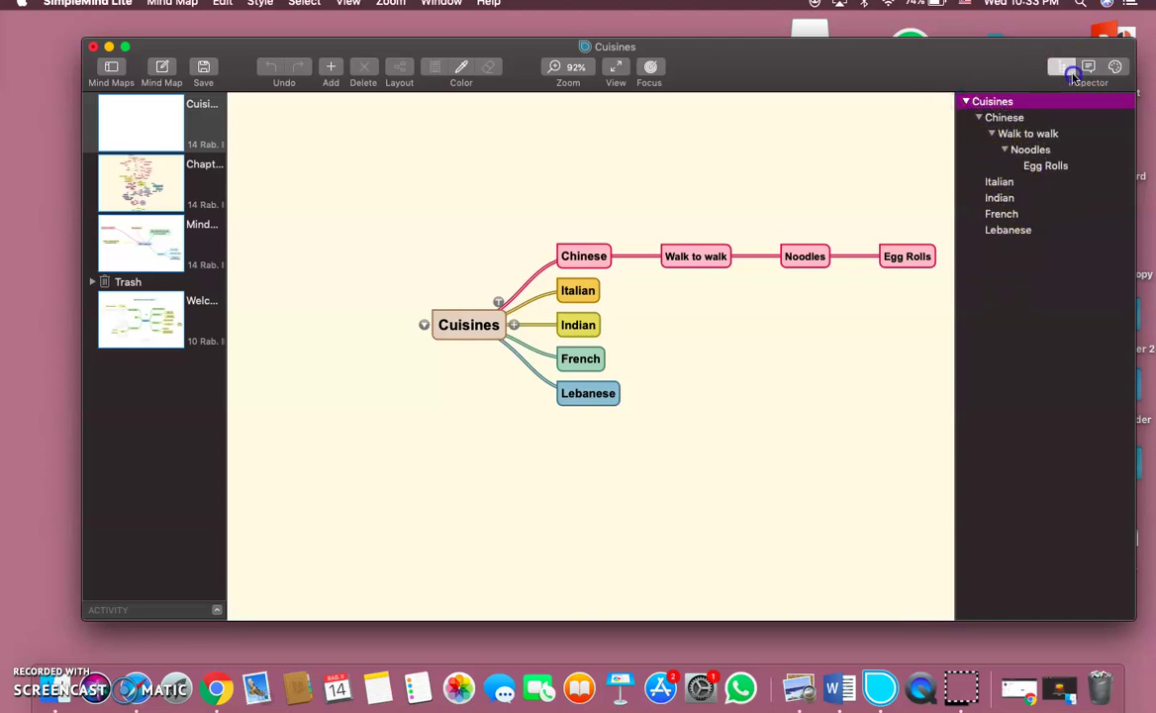
{"action": "left_click", "coordinate": [1065, 70]}
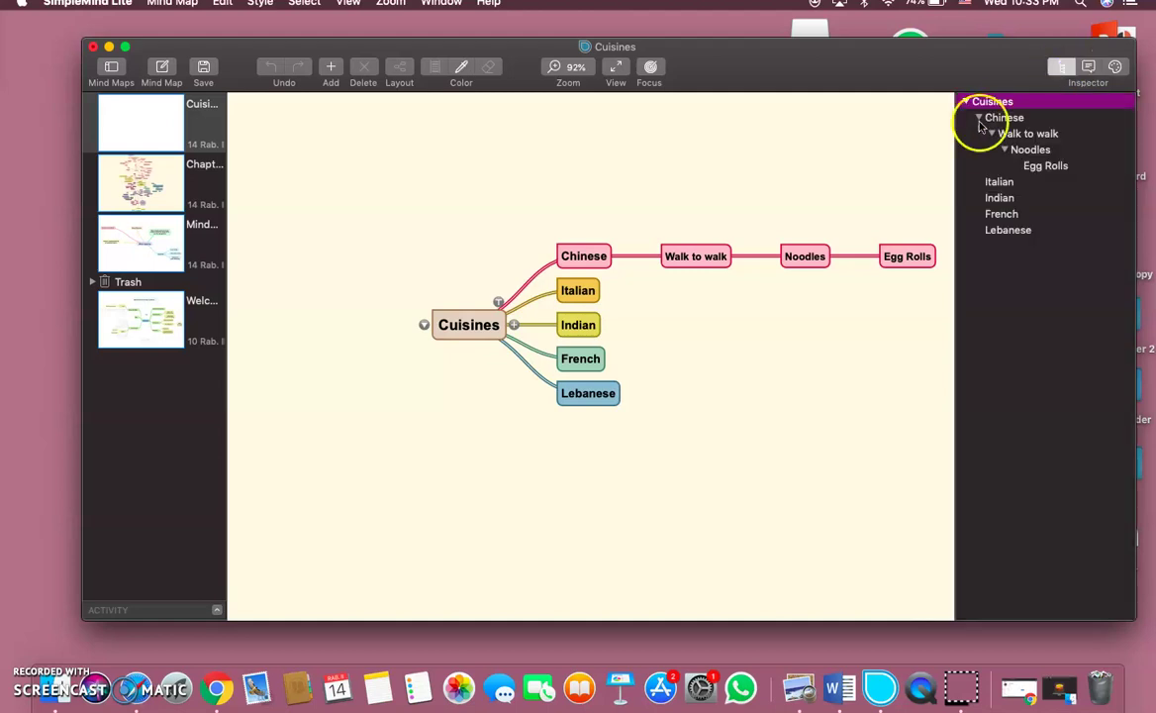
{"action": "left_click_drag", "start_coordinate": [956, 140], "coordinate": [1152, 155]}
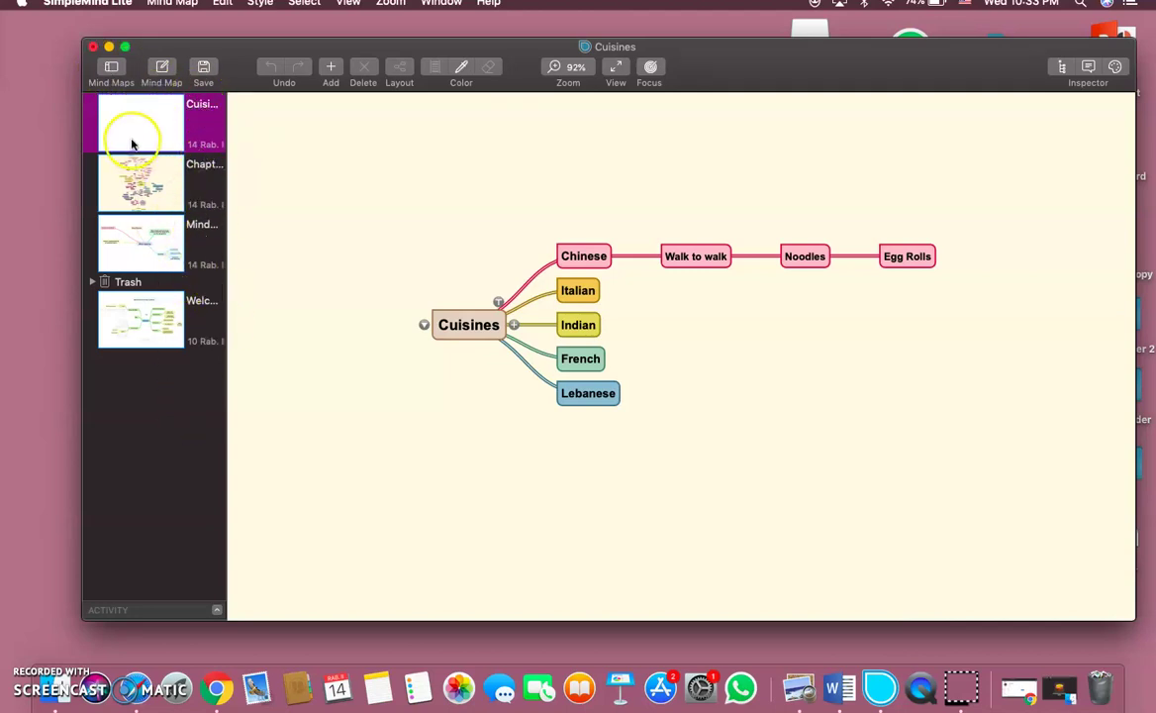
Hide the Mind Maps list and select the Chinese topic
{"action": "left_click", "coordinate": [112, 70]}
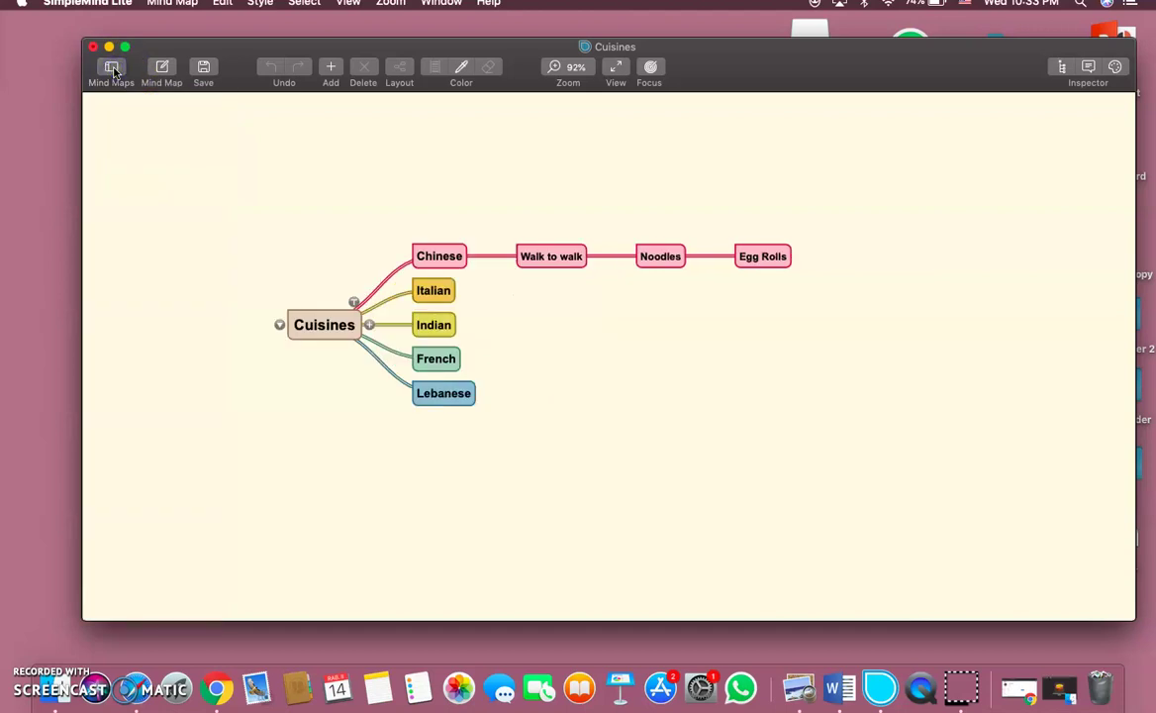
{"action": "left_click", "coordinate": [112, 68]}
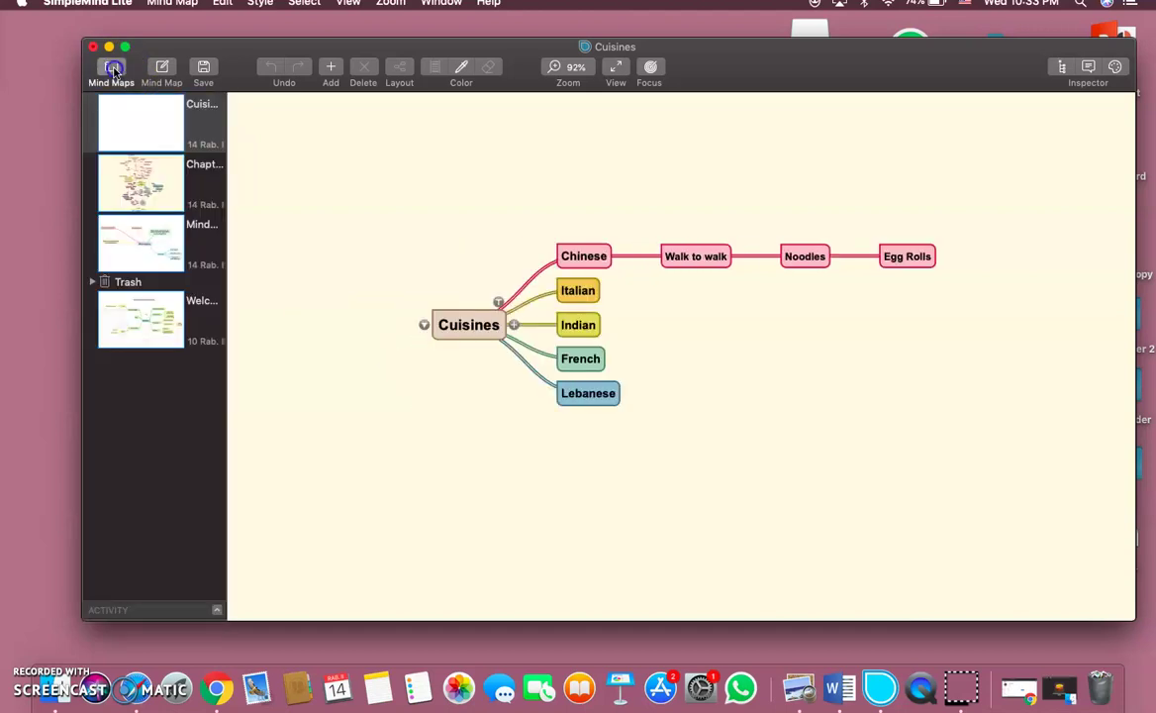
{"action": "left_click", "coordinate": [112, 69]}
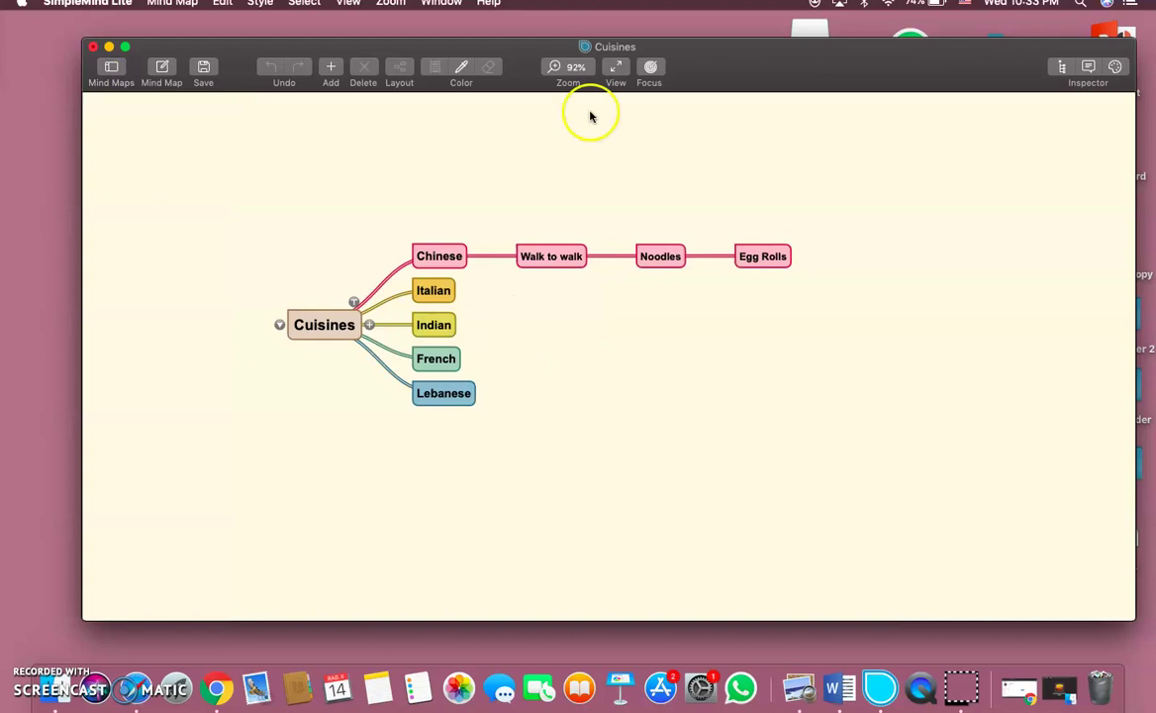
{"action": "left_click", "coordinate": [443, 260]}
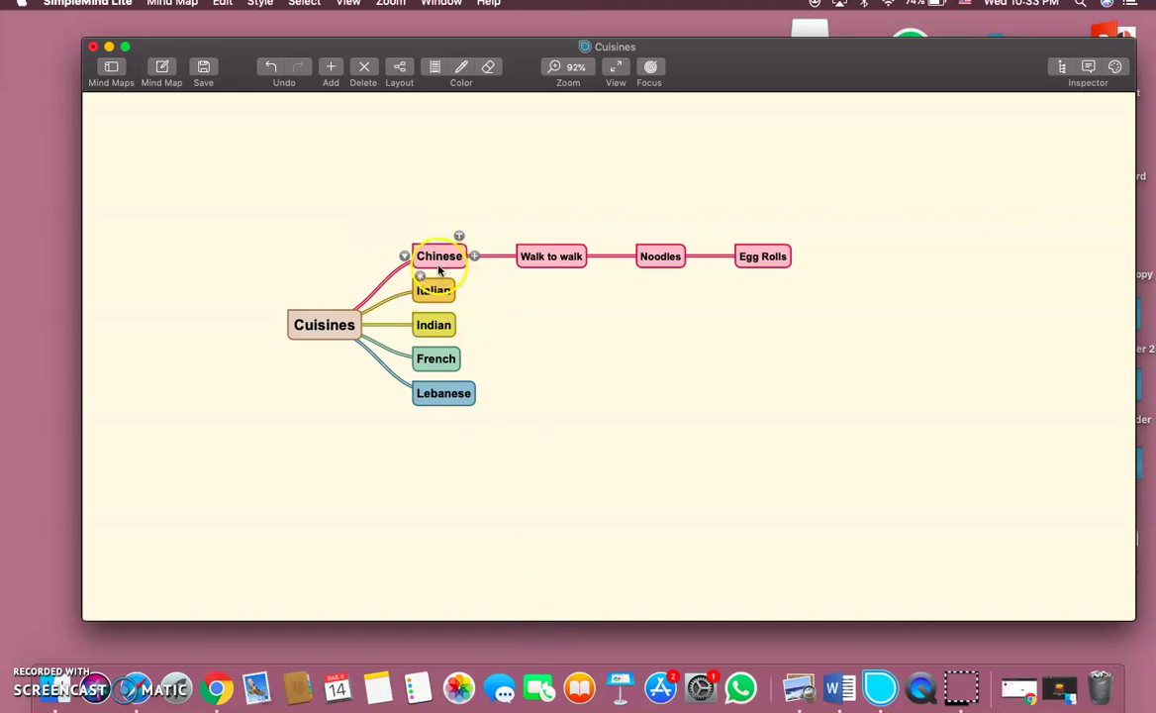
{"action": "left_click", "coordinate": [434, 293]}
{"action": "left_click", "coordinate": [442, 329]}
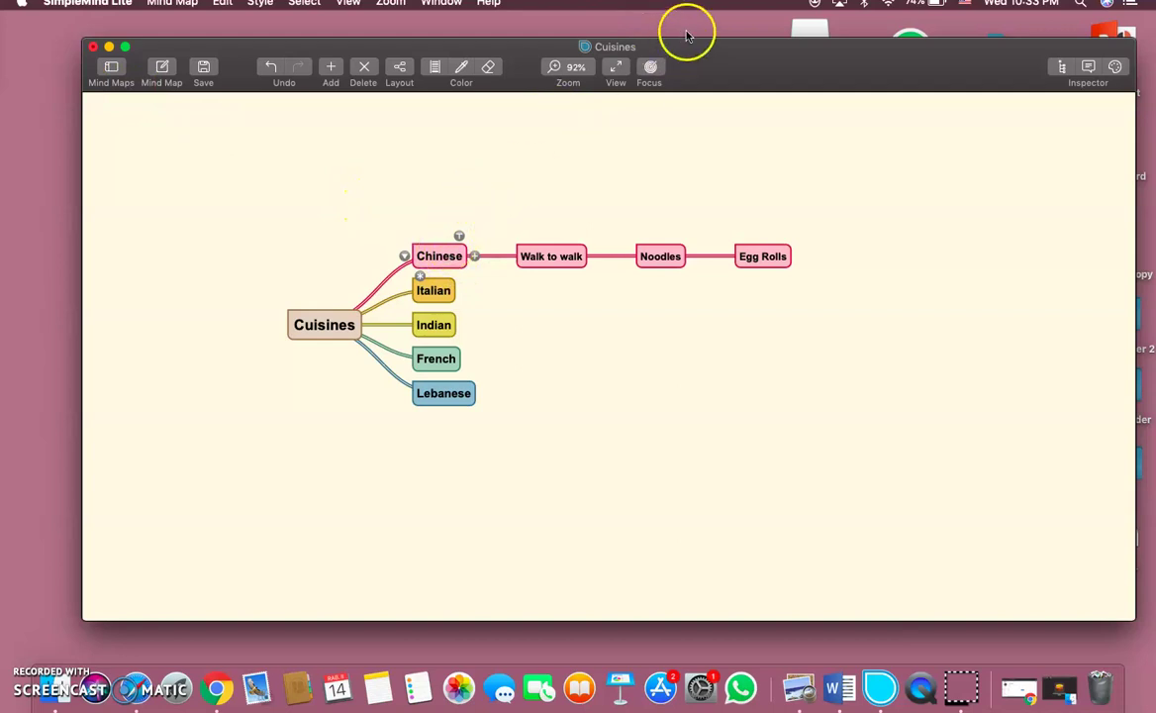
{"action": "left_click", "coordinate": [648, 68]}
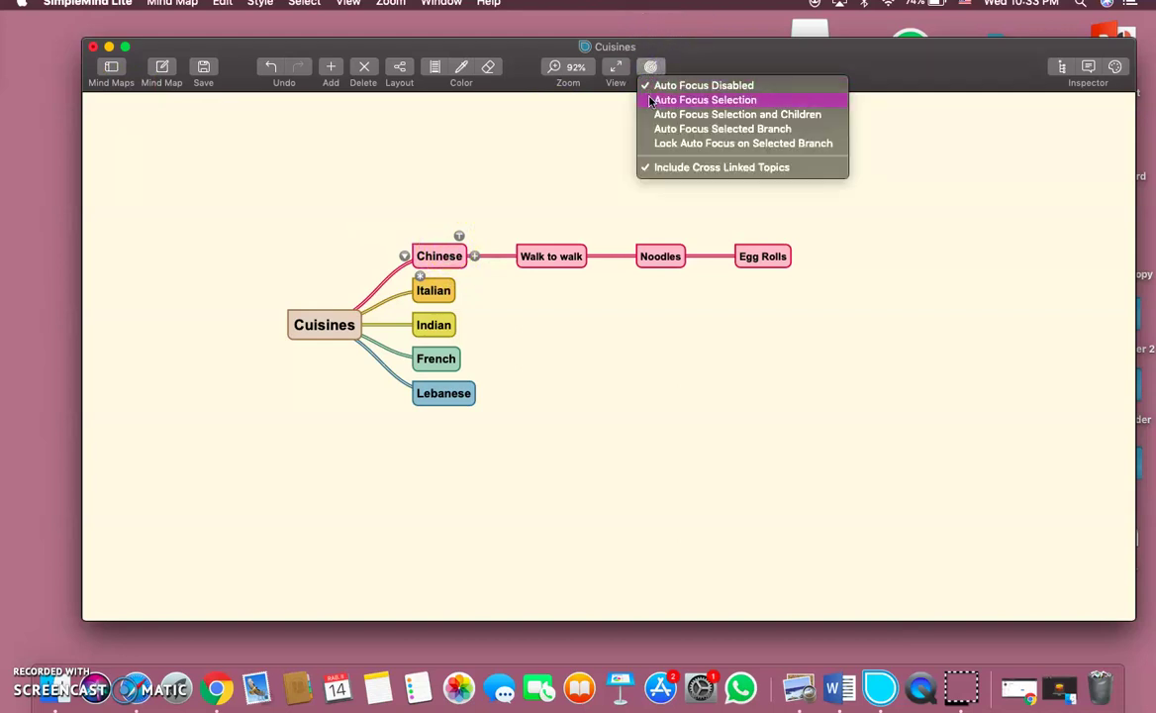
{"action": "left_click", "coordinate": [650, 100]}
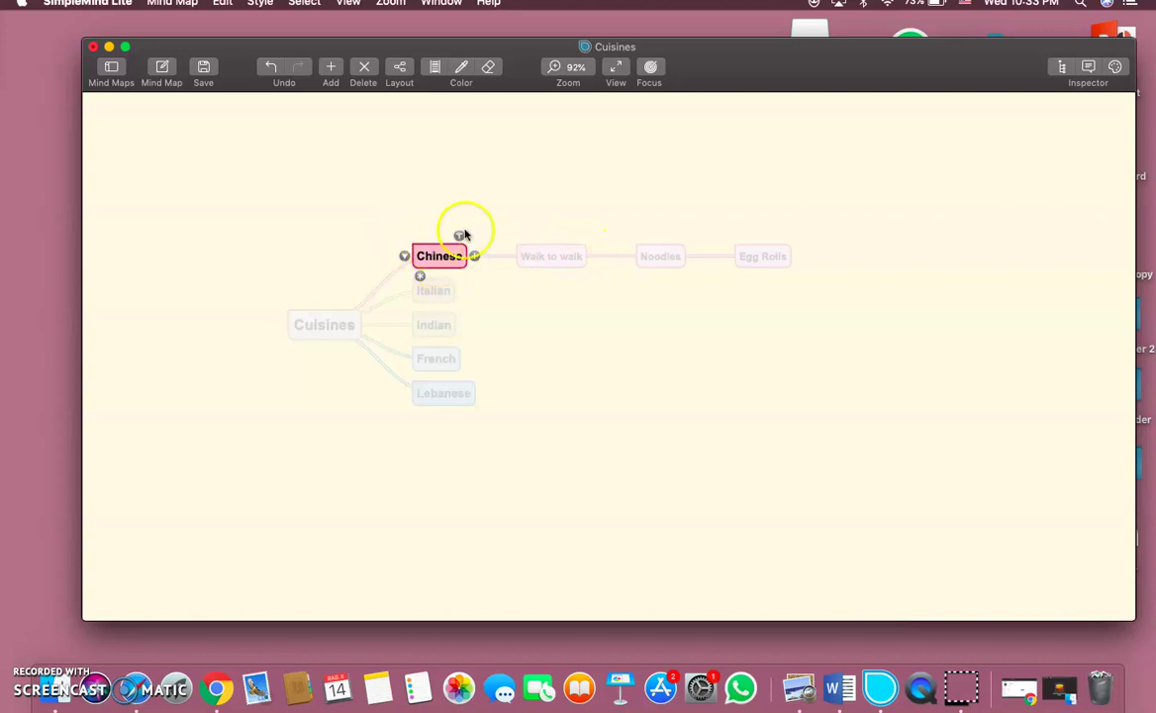
{"action": "left_click", "coordinate": [655, 66]}
{"action": "mouse_move", "coordinate": [666, 89]}
{"action": "left_mouse_down"}
{"action": "mouse_move", "coordinate": [655, 103]}
{"action": "mouse_move", "coordinate": [664, 114]}
{"action": "left_mouse_up"}
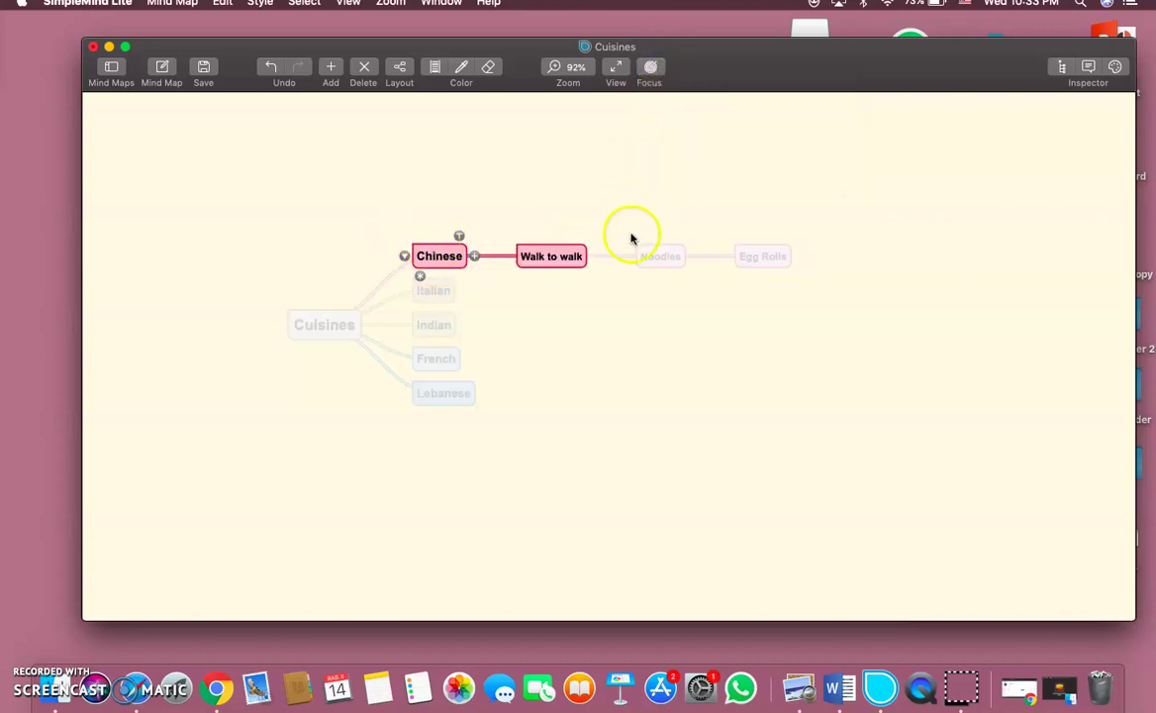
{"action": "left_click", "coordinate": [651, 66]}
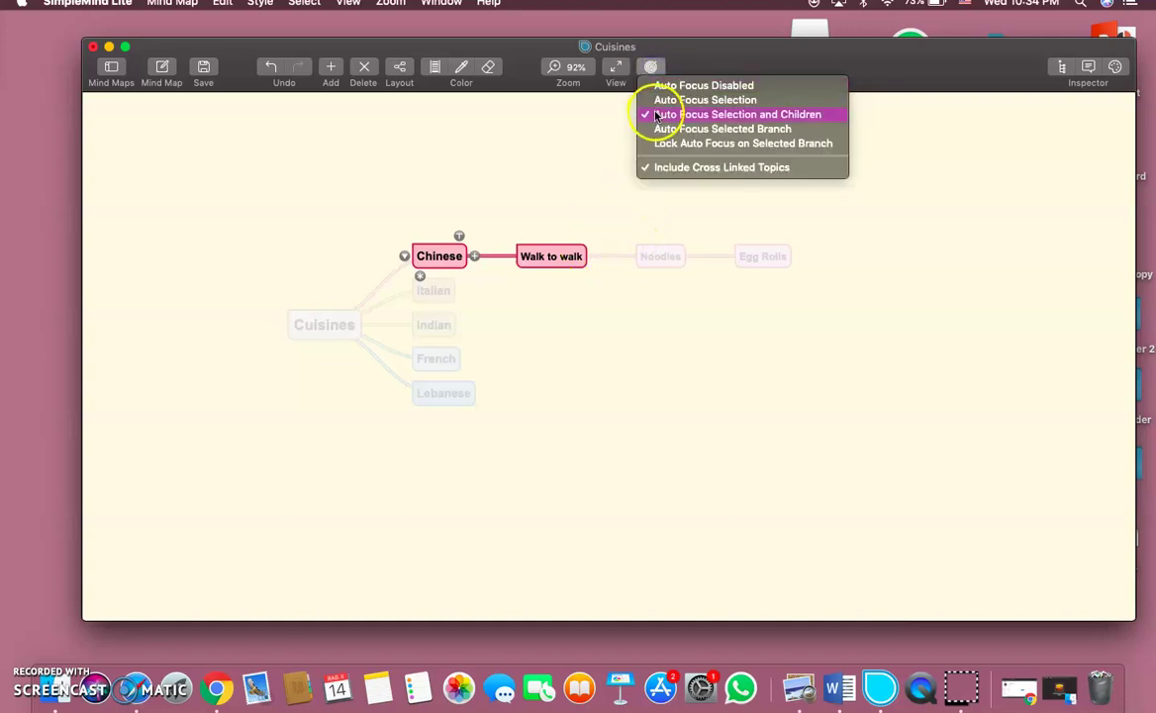
{"action": "left_click_drag", "start_coordinate": [656, 117], "coordinate": [656, 129]}
{"action": "left_click", "coordinate": [650, 66]}
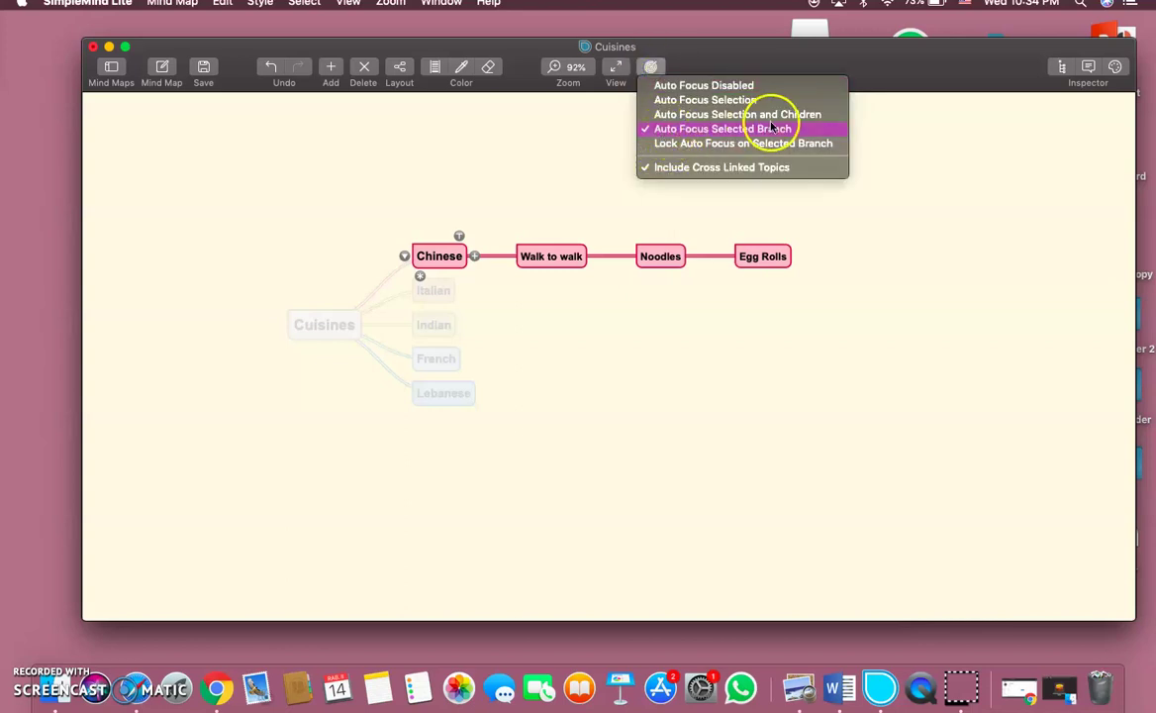
{"action": "left_click", "coordinate": [428, 343]}
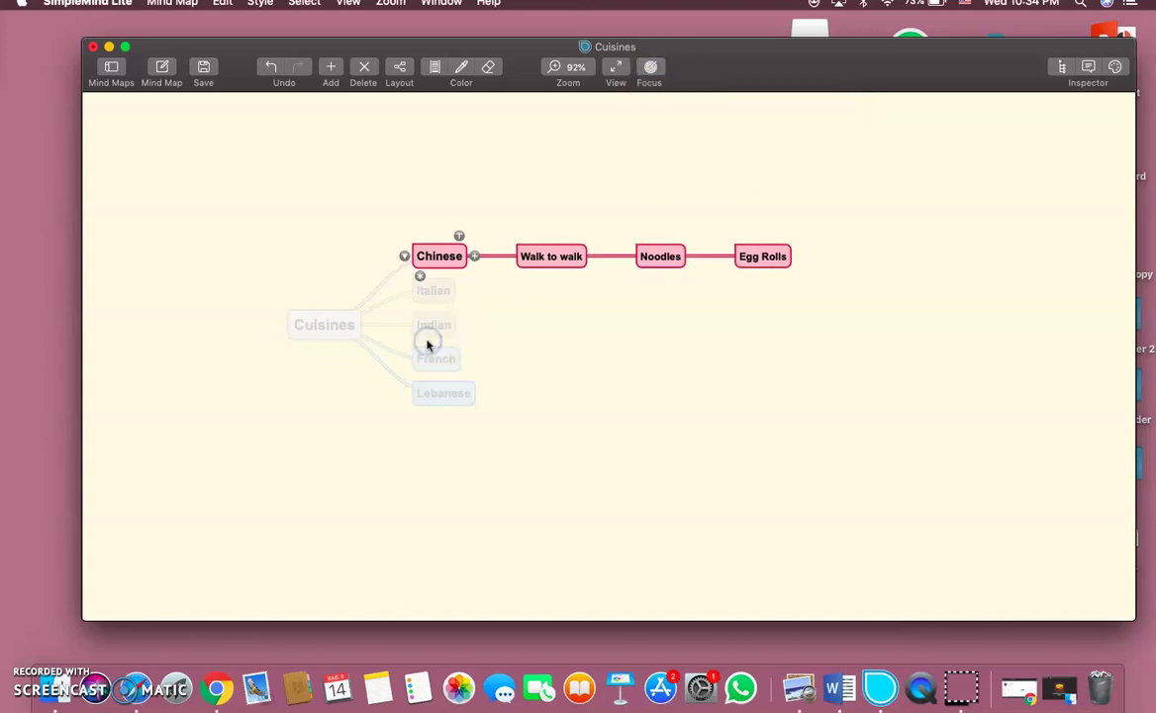
{"action": "left_click", "coordinate": [649, 64]}
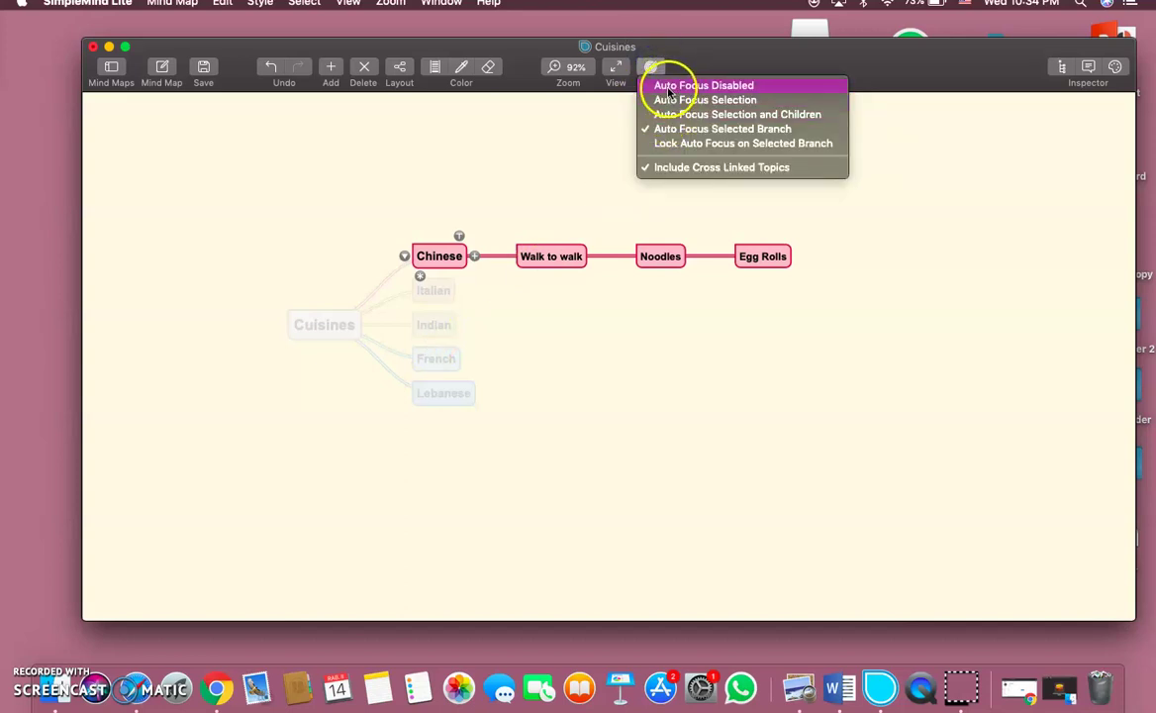
{"action": "left_click", "coordinate": [667, 89]}
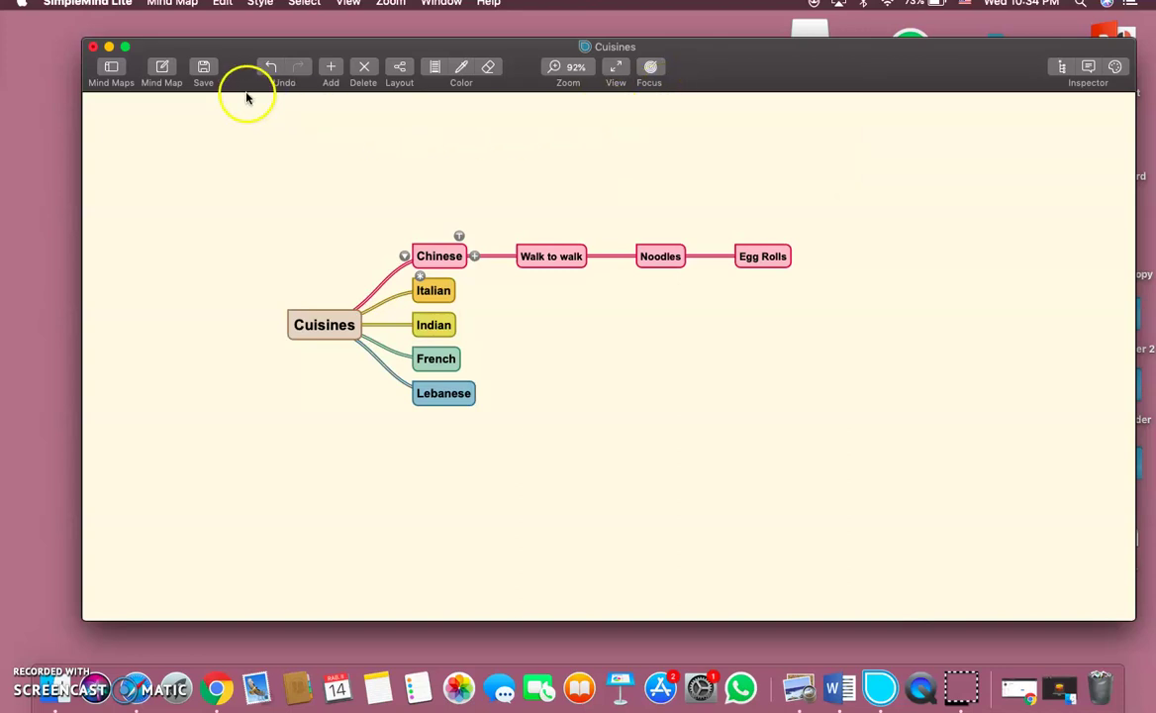
Open the Chapter 5 mind map from the list, then hide the list
{"action": "left_click", "coordinate": [113, 67]}
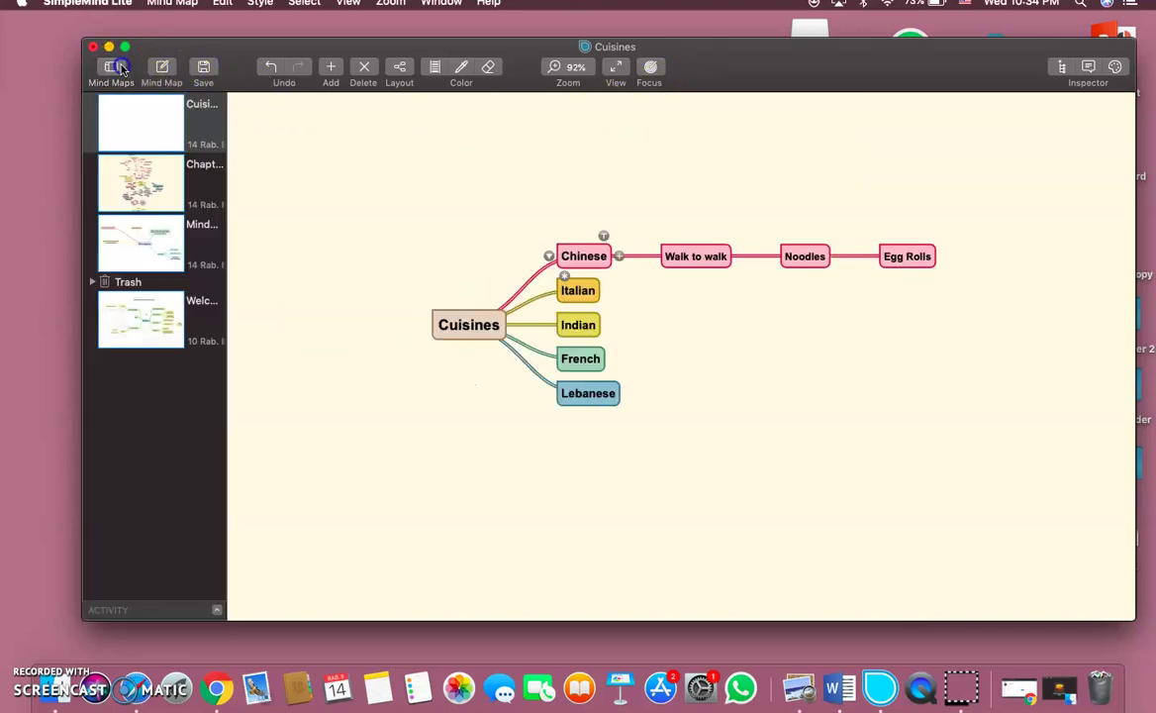
{"action": "left_click", "coordinate": [186, 195]}
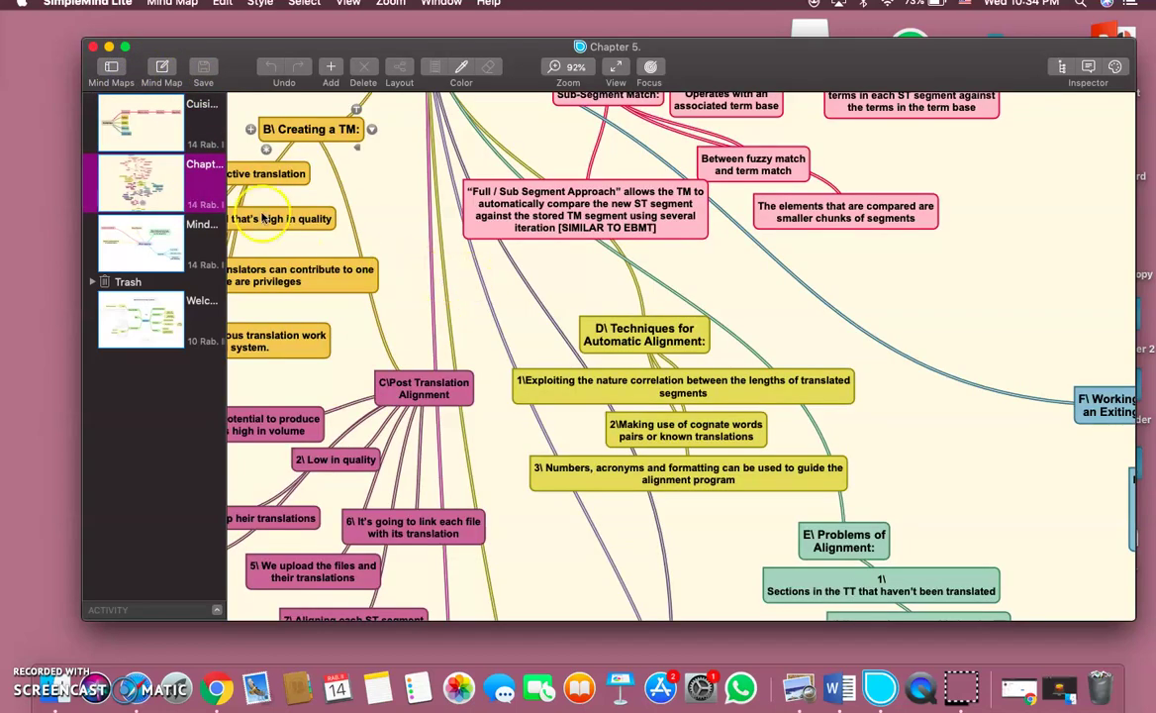
{"action": "left_click", "coordinate": [113, 67]}
Survey the Chapter 5 map and select the C\Post Translation Alignment topic
{"action": "scroll", "coordinate": [414, 312], "scroll_direction": "up", "scroll_amount": 10}
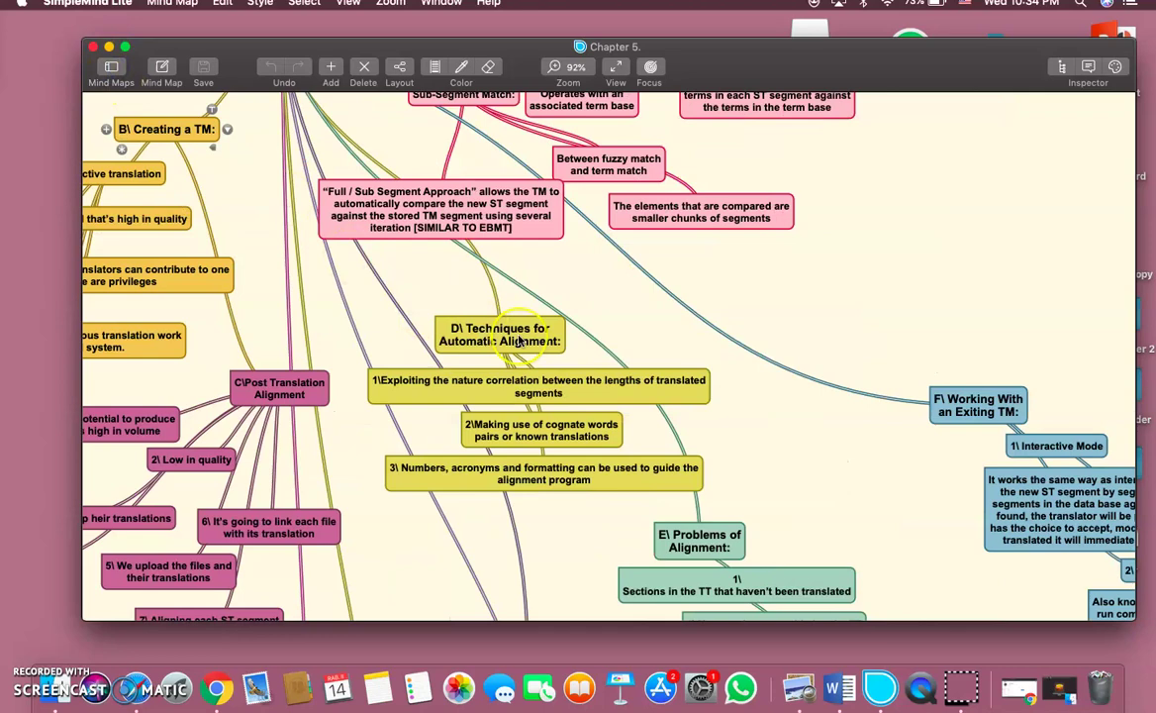
{"action": "scroll", "coordinate": [518, 341], "scroll_direction": "up", "scroll_amount": 5}
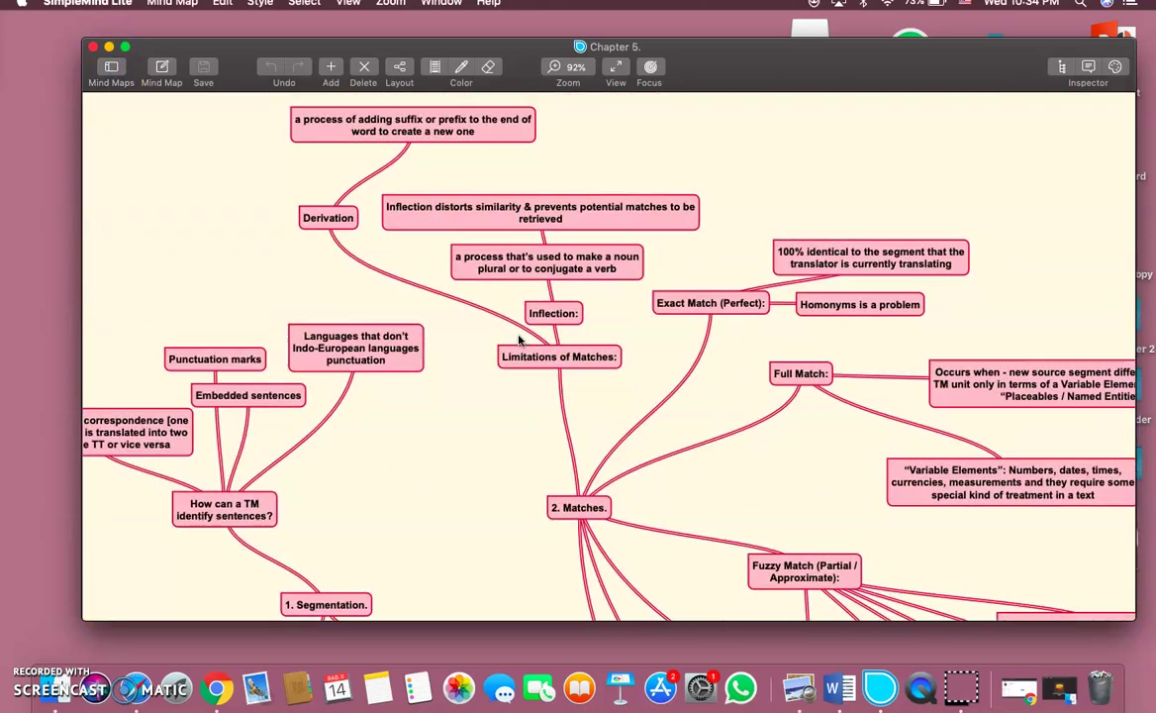
{"action": "scroll", "coordinate": [519, 340], "scroll_direction": "down", "scroll_amount": 5}
{"action": "scroll", "coordinate": [519, 340], "scroll_direction": "right", "scroll_amount": 3}
{"action": "scroll", "coordinate": [519, 341], "scroll_direction": "down", "scroll_amount": 15}
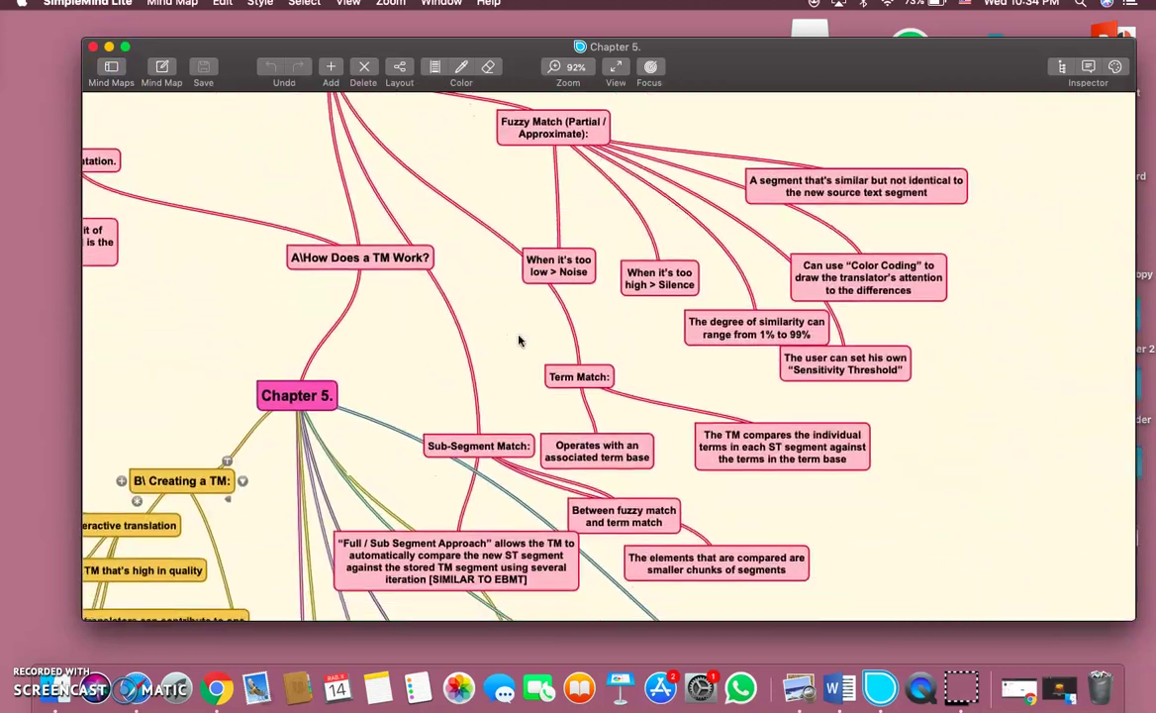
{"action": "scroll", "coordinate": [519, 340], "scroll_direction": "down", "scroll_amount": 2}
{"action": "scroll", "coordinate": [519, 340], "scroll_direction": "right", "scroll_amount": 3}
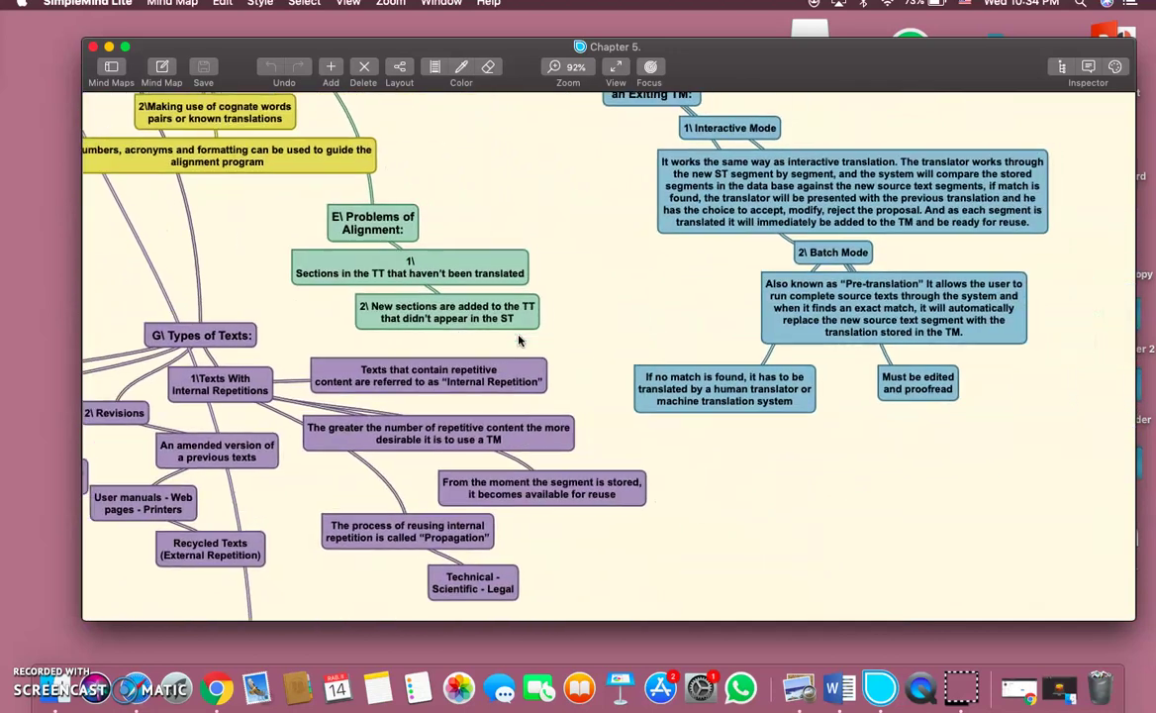
{"action": "scroll", "coordinate": [519, 339], "scroll_direction": "up", "scroll_amount": 2}
{"action": "scroll", "coordinate": [519, 340], "scroll_direction": "left", "scroll_amount": 7}
{"action": "scroll", "coordinate": [519, 341], "scroll_direction": "down", "scroll_amount": 15}
{"action": "scroll", "coordinate": [519, 341], "scroll_direction": "left", "scroll_amount": 3}
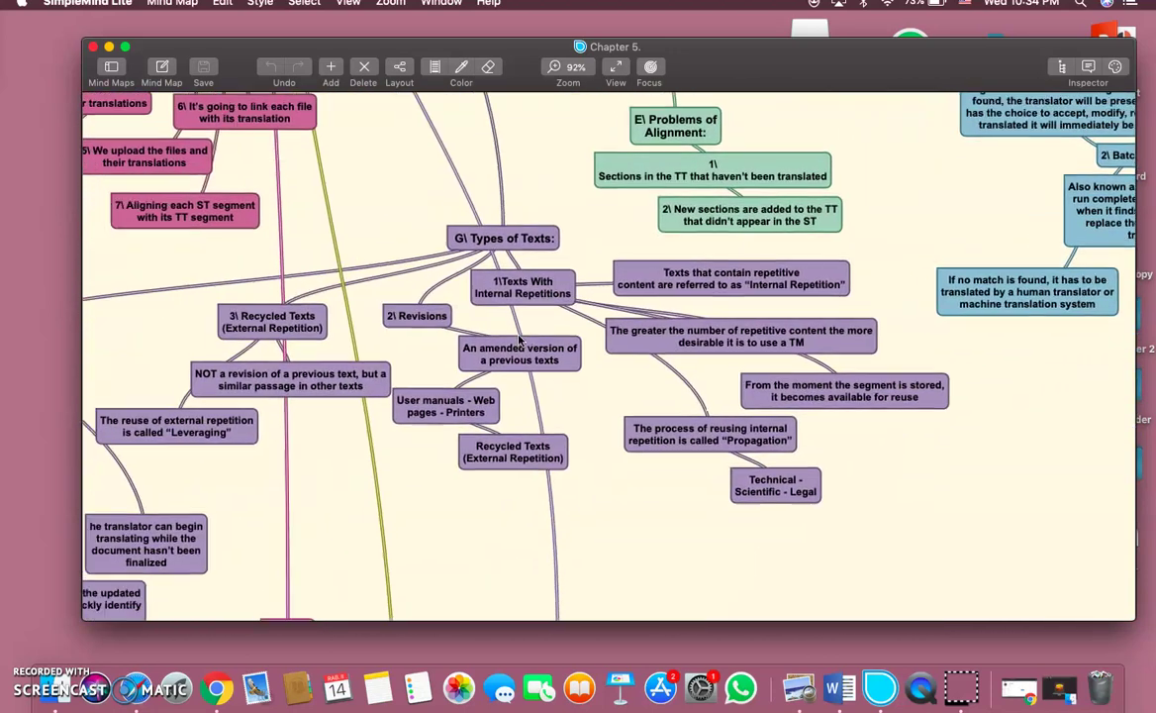
{"action": "scroll", "coordinate": [519, 340], "scroll_direction": "down", "scroll_amount": 5}
{"action": "scroll", "coordinate": [519, 340], "scroll_direction": "right", "scroll_amount": 2}
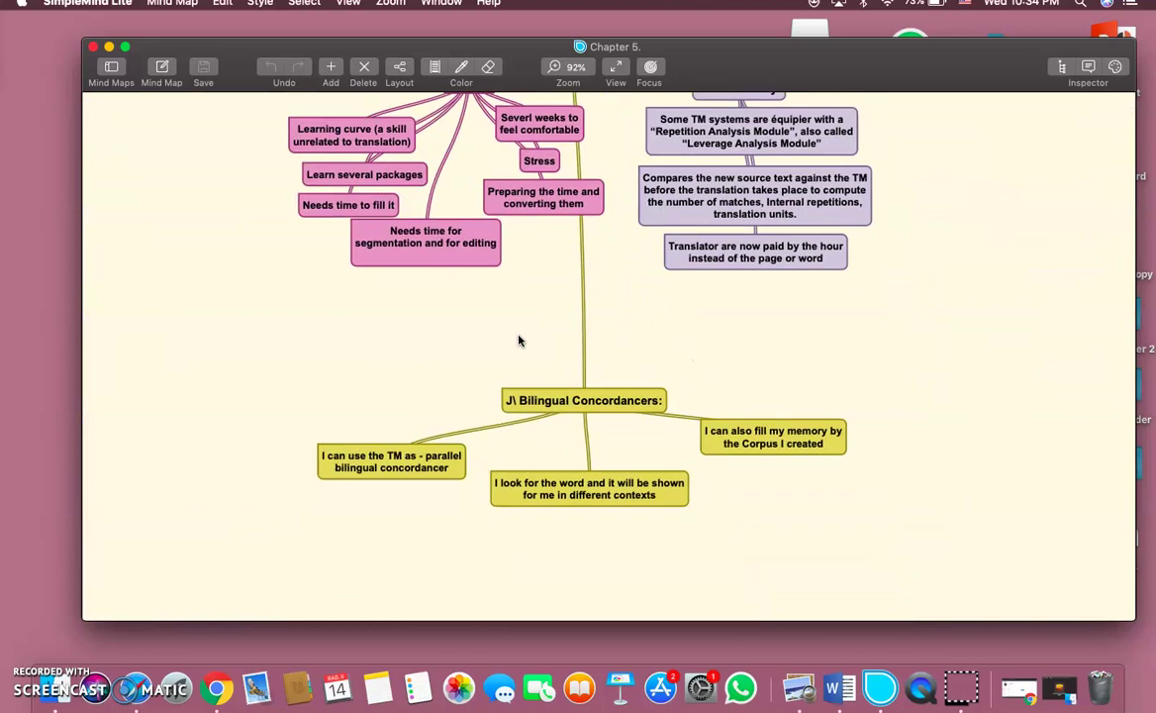
{"action": "scroll", "coordinate": [518, 341], "scroll_direction": "up", "scroll_amount": 12}
{"action": "scroll", "coordinate": [518, 341], "scroll_direction": "left", "scroll_amount": 6}
{"action": "scroll", "coordinate": [519, 341], "scroll_direction": "up", "scroll_amount": 15}
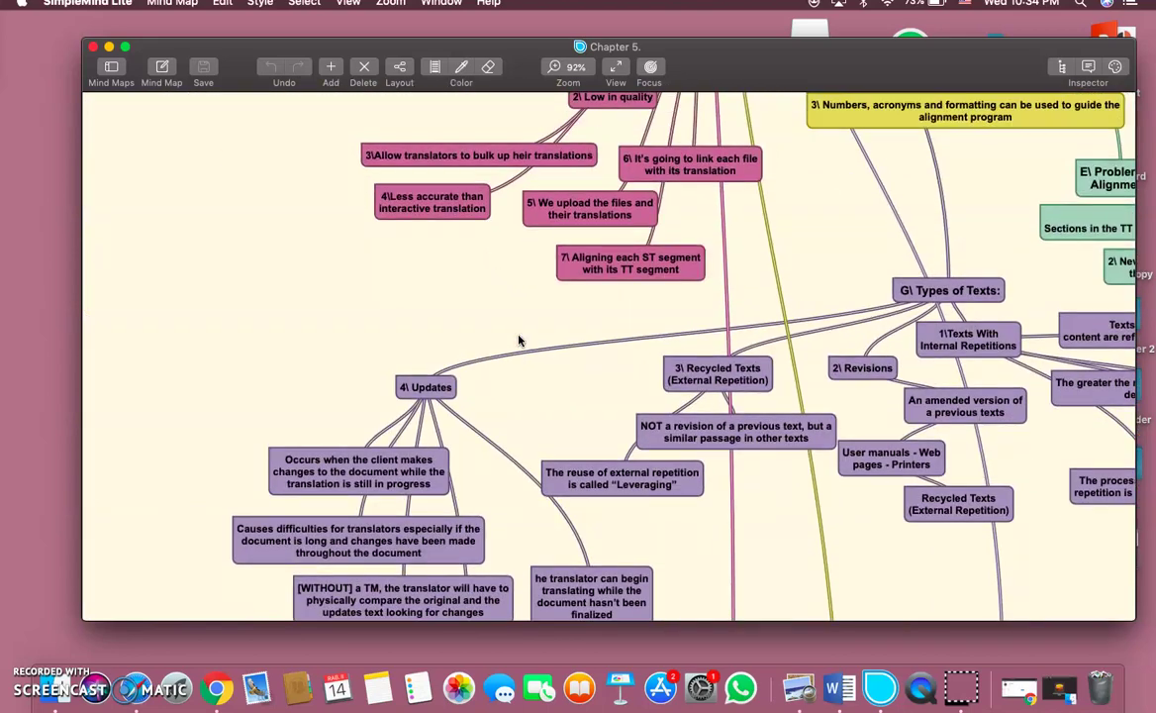
{"action": "scroll", "coordinate": [518, 340], "scroll_direction": "left", "scroll_amount": 2}
{"action": "scroll", "coordinate": [519, 341], "scroll_direction": "down", "scroll_amount": 10}
{"action": "scroll", "coordinate": [519, 341], "scroll_direction": "right", "scroll_amount": 1}
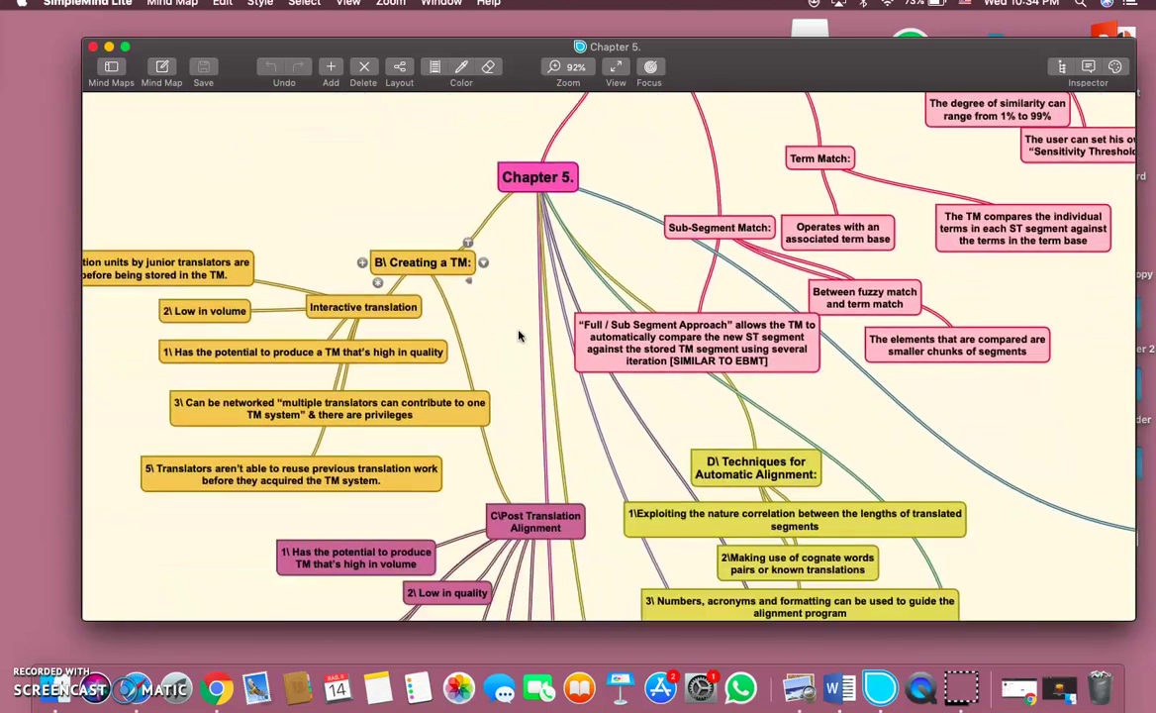
{"action": "scroll", "coordinate": [519, 337], "scroll_direction": "up", "scroll_amount": 1}
{"action": "left_click", "coordinate": [536, 313]}
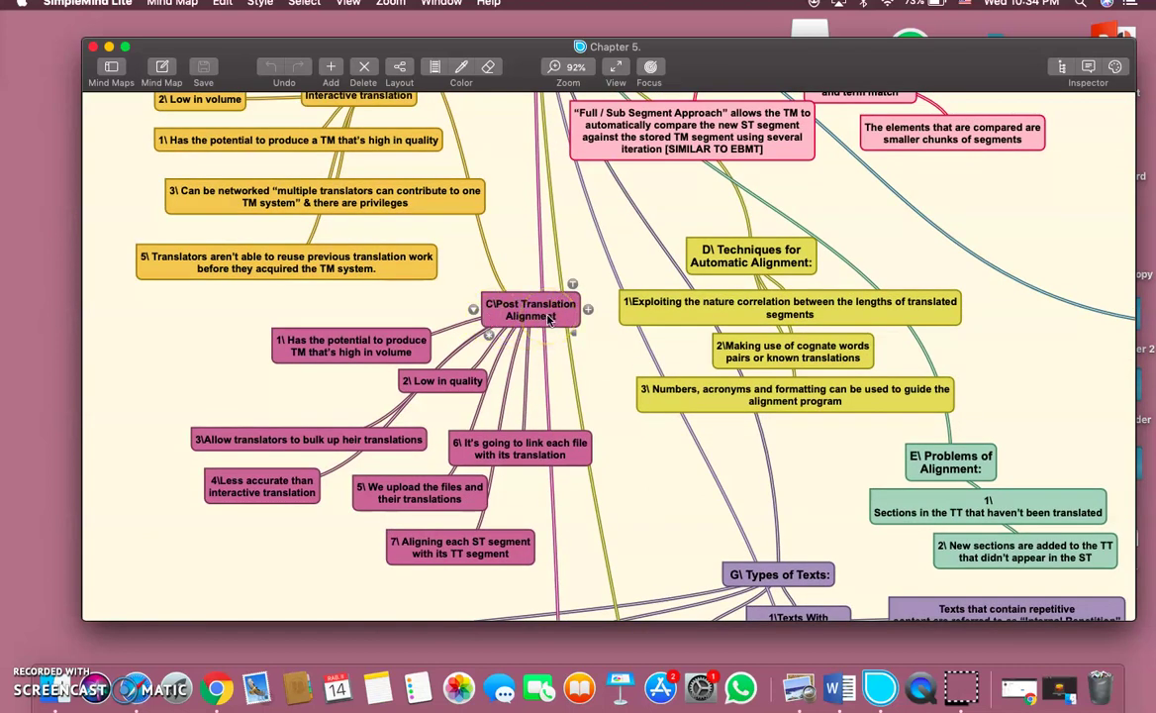
Turn on Auto Focus Selected Branch so only the chosen branch stays visible
{"action": "left_click", "coordinate": [649, 70]}
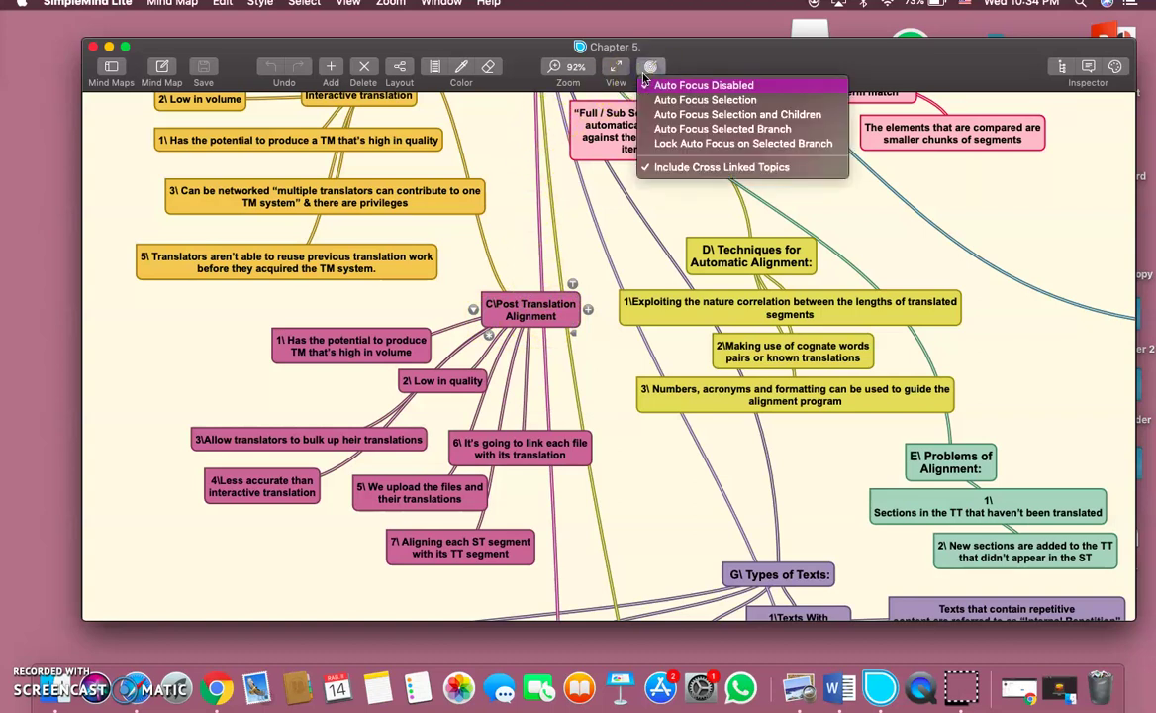
{"action": "left_click", "coordinate": [656, 130]}
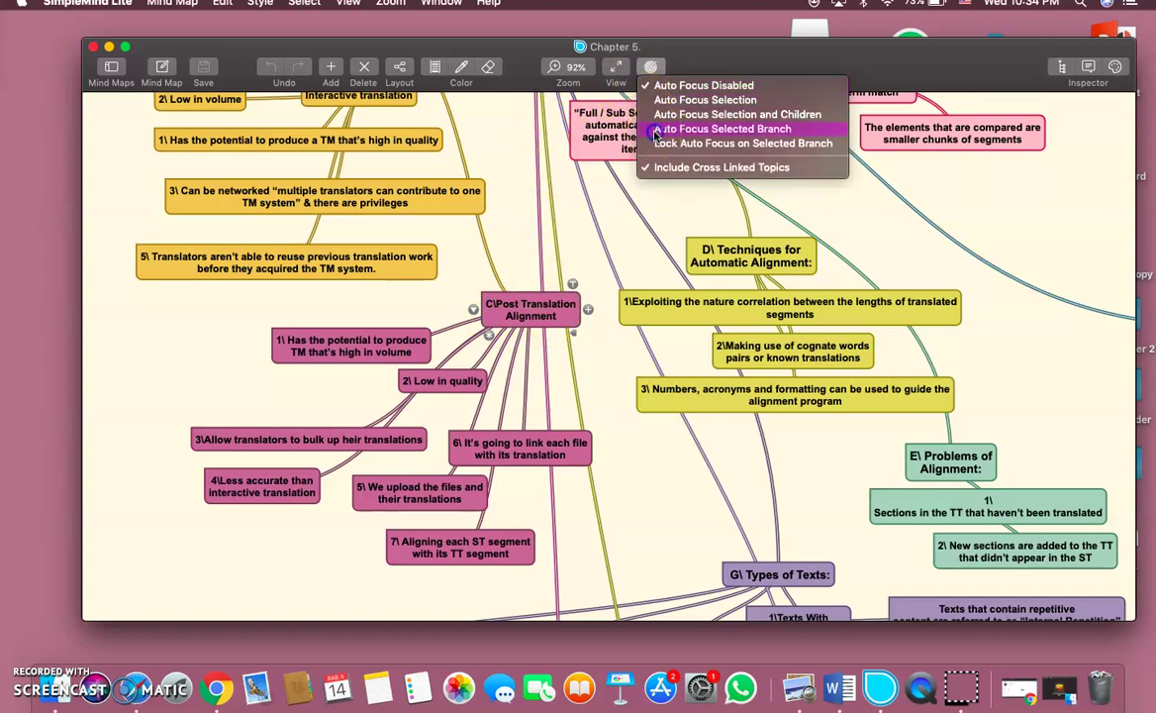
{"action": "left_click", "coordinate": [555, 387]}
{"action": "scroll", "coordinate": [556, 386], "scroll_direction": "down", "scroll_amount": 6}
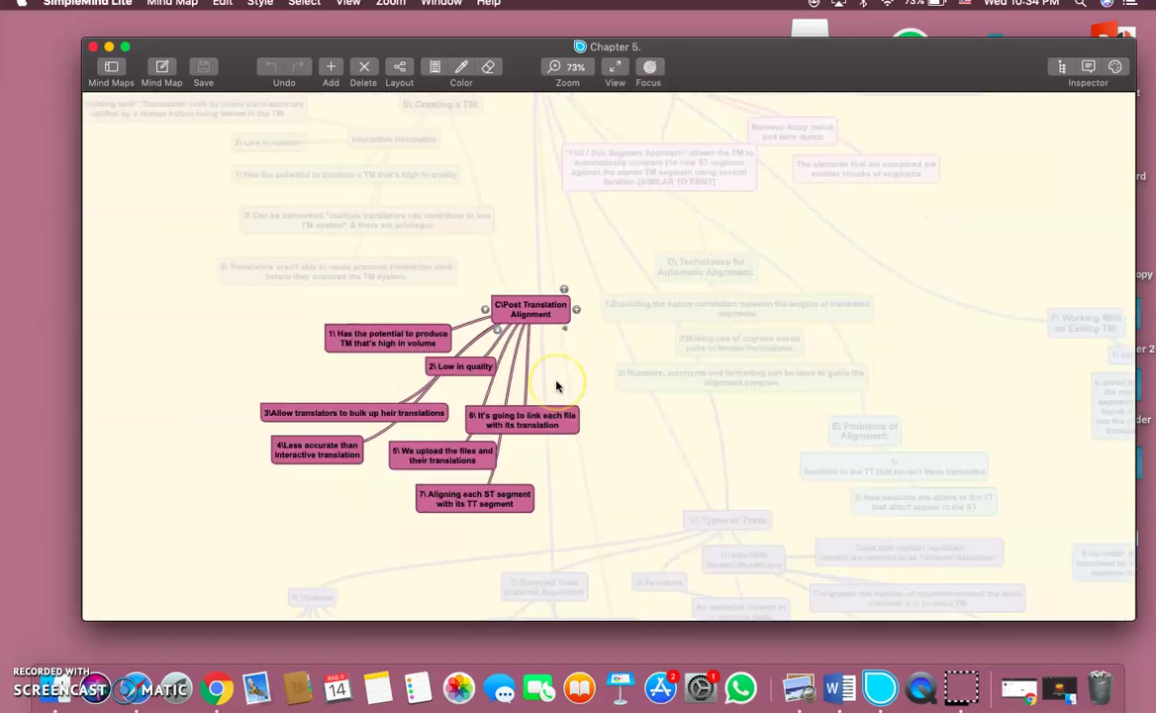
{"action": "scroll", "coordinate": [556, 386], "scroll_direction": "down", "scroll_amount": 2}
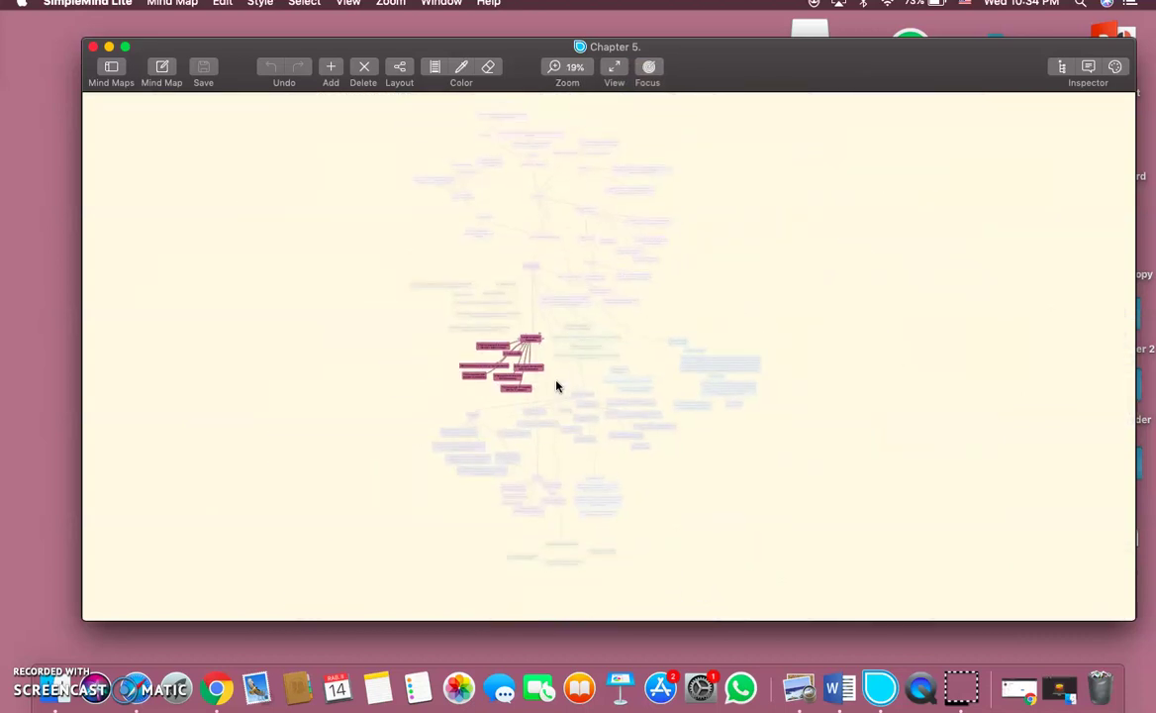
{"action": "left_click", "coordinate": [559, 362]}
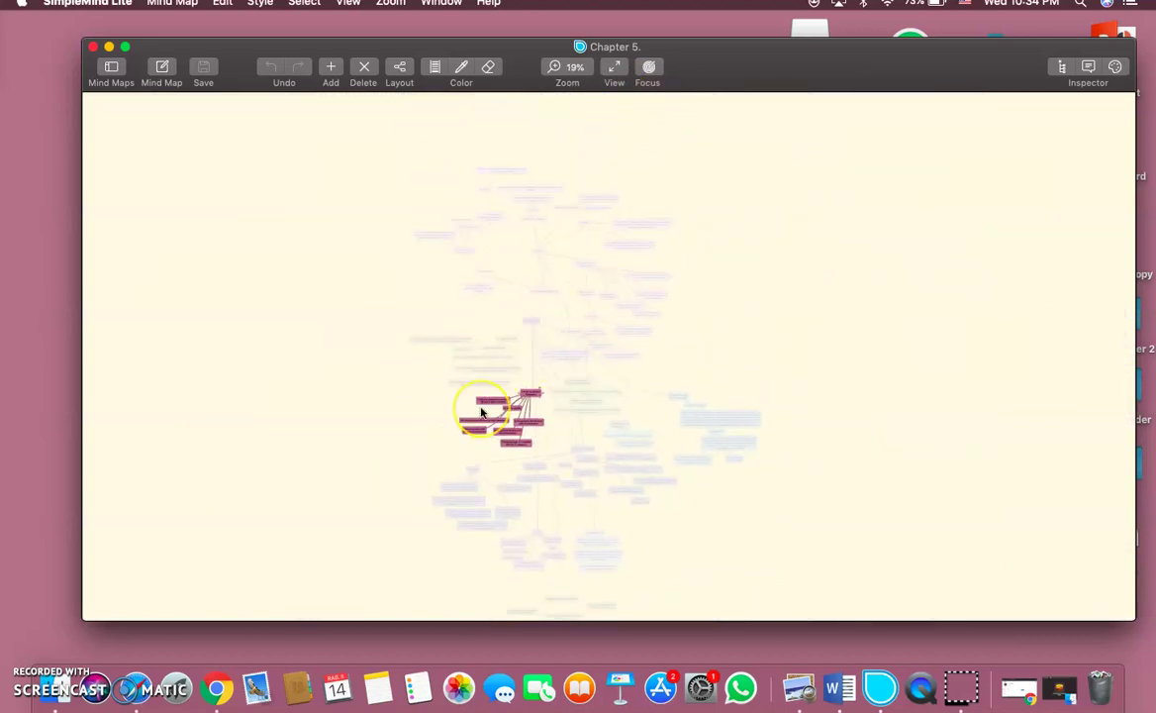
{"action": "scroll", "coordinate": [482, 412], "scroll_direction": "up", "scroll_amount": 8}
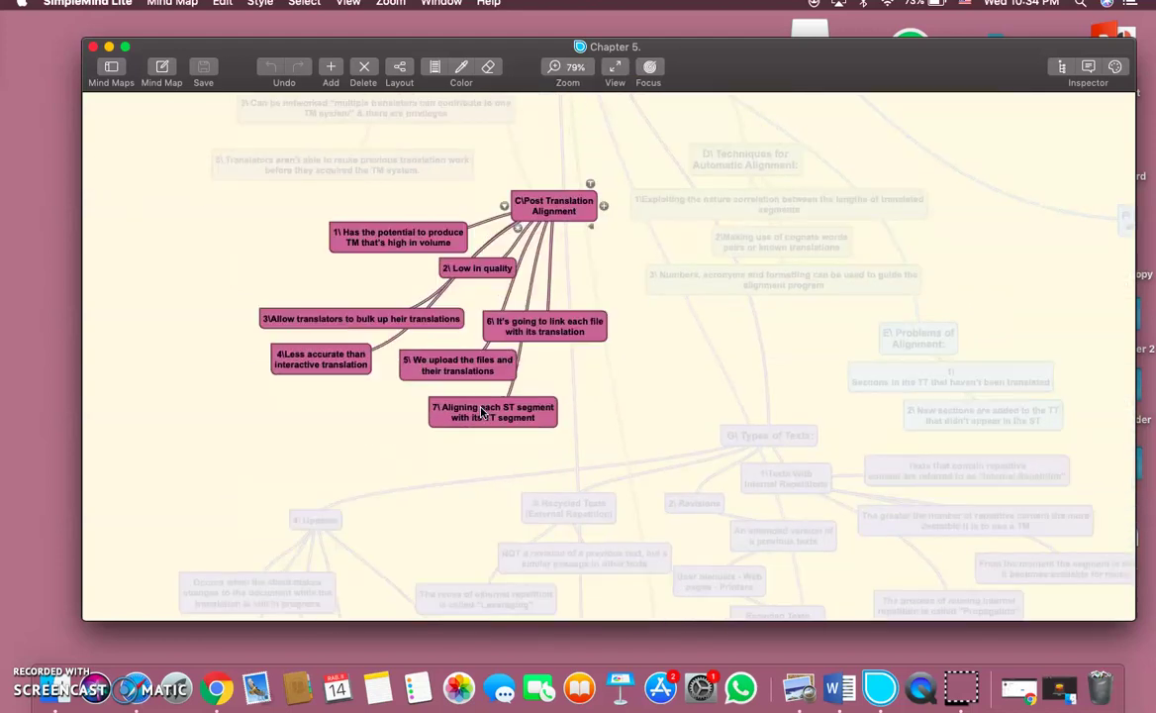
{"action": "scroll", "coordinate": [482, 412], "scroll_direction": "left", "scroll_amount": 2}
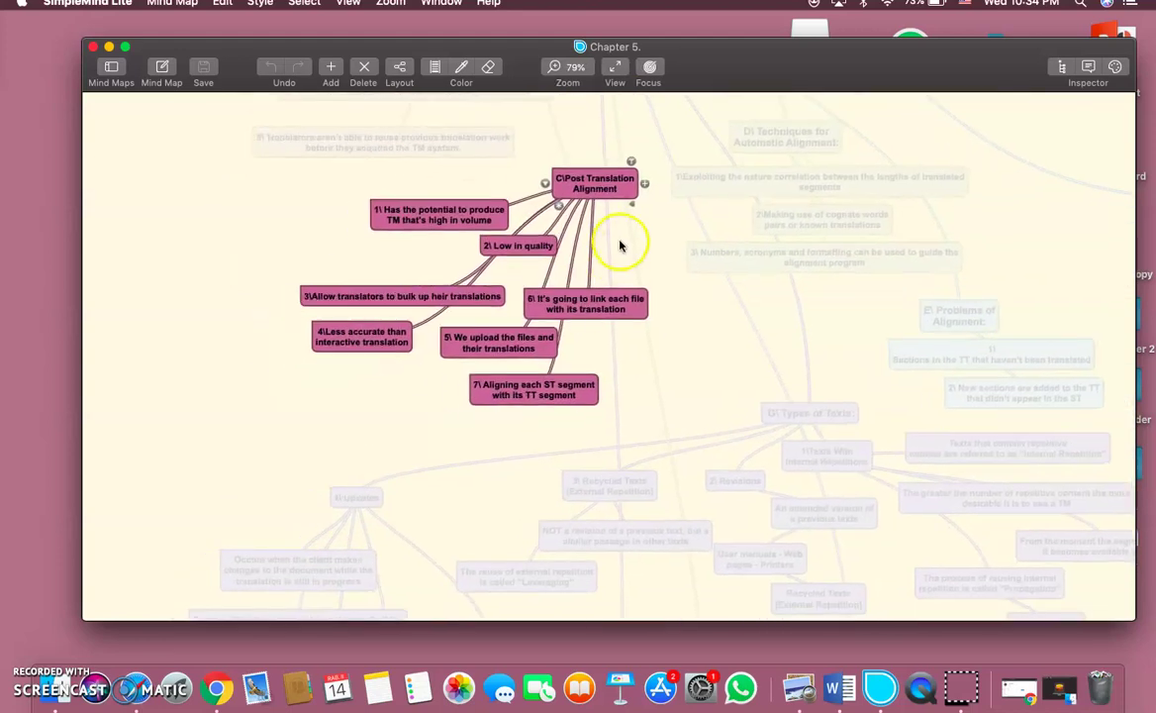
{"action": "scroll", "coordinate": [685, 289], "scroll_direction": "right", "scroll_amount": 5}
{"action": "scroll", "coordinate": [685, 288], "scroll_direction": "down", "scroll_amount": 3}
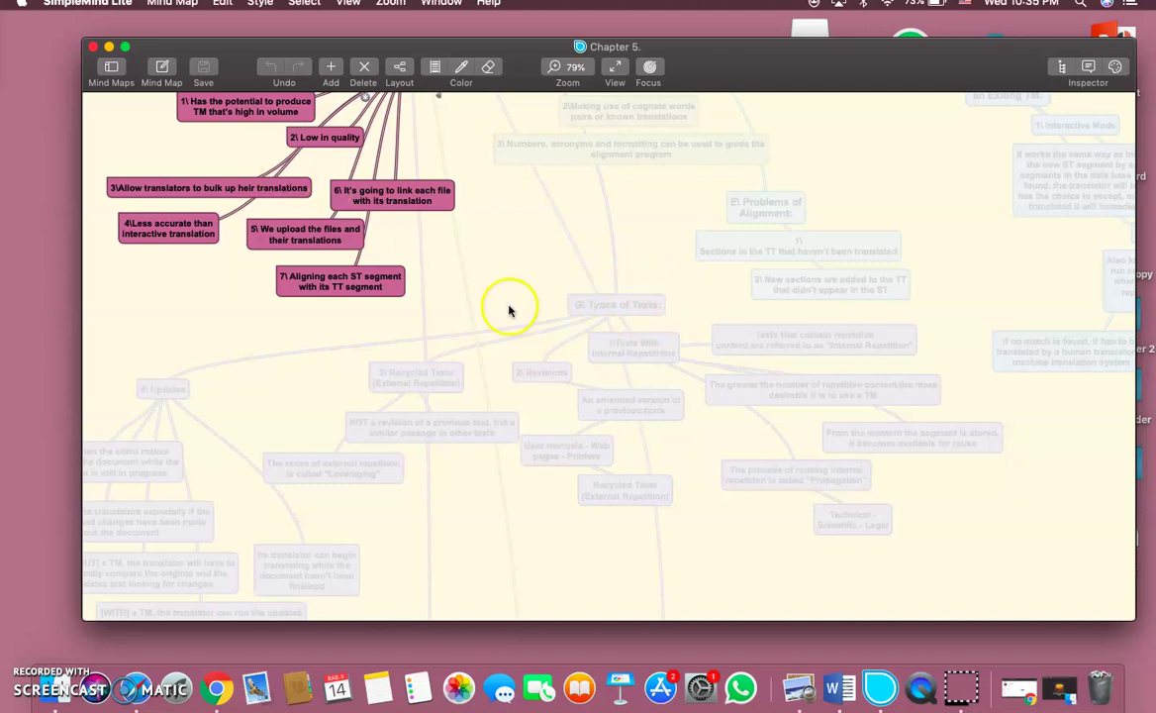
Focus in turn on G\ Types of Texts, F\ Working With an Exiting TM and the central Chapter 5 topic
{"action": "left_click", "coordinate": [607, 313]}
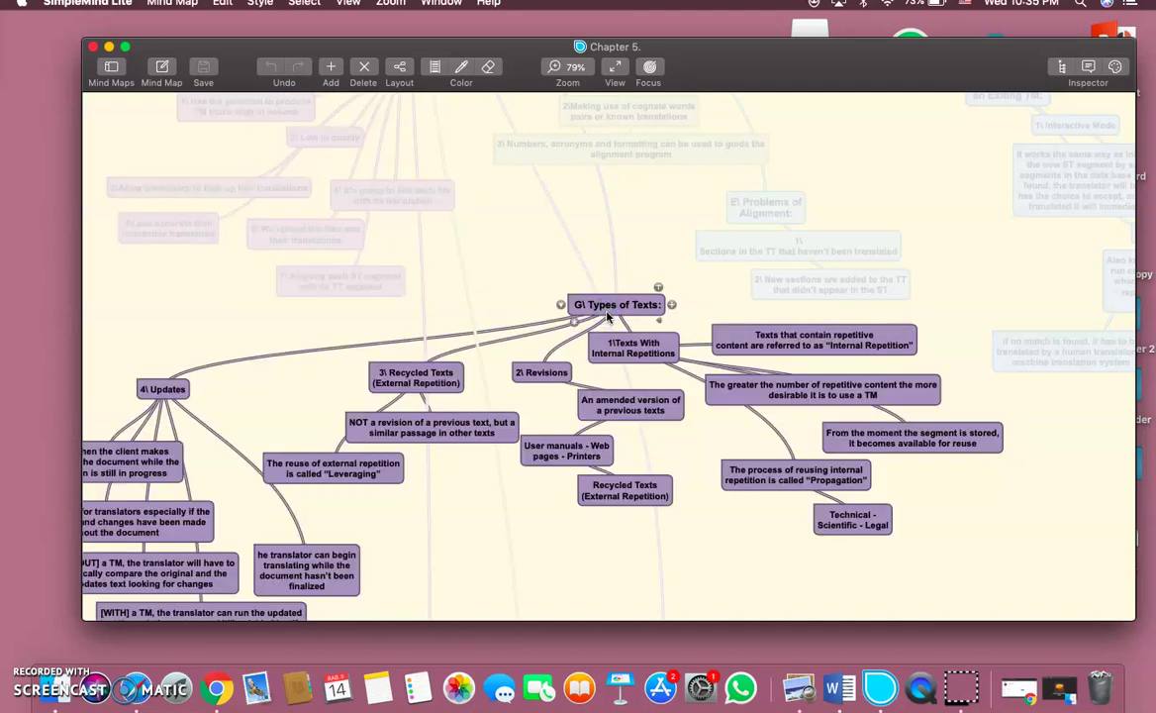
{"action": "scroll", "coordinate": [608, 315], "scroll_direction": "down", "scroll_amount": 5}
{"action": "scroll", "coordinate": [608, 315], "scroll_direction": "left", "scroll_amount": 2}
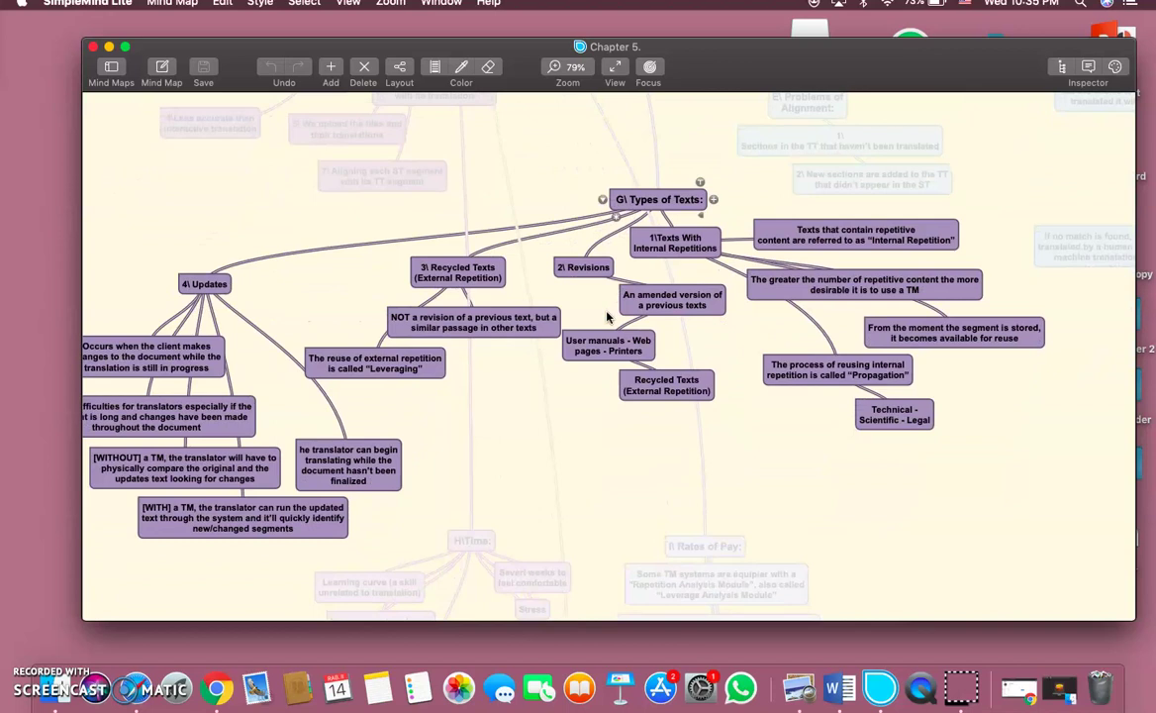
{"action": "scroll", "coordinate": [608, 315], "scroll_direction": "up", "scroll_amount": 5}
{"action": "scroll", "coordinate": [608, 315], "scroll_direction": "right", "scroll_amount": 8}
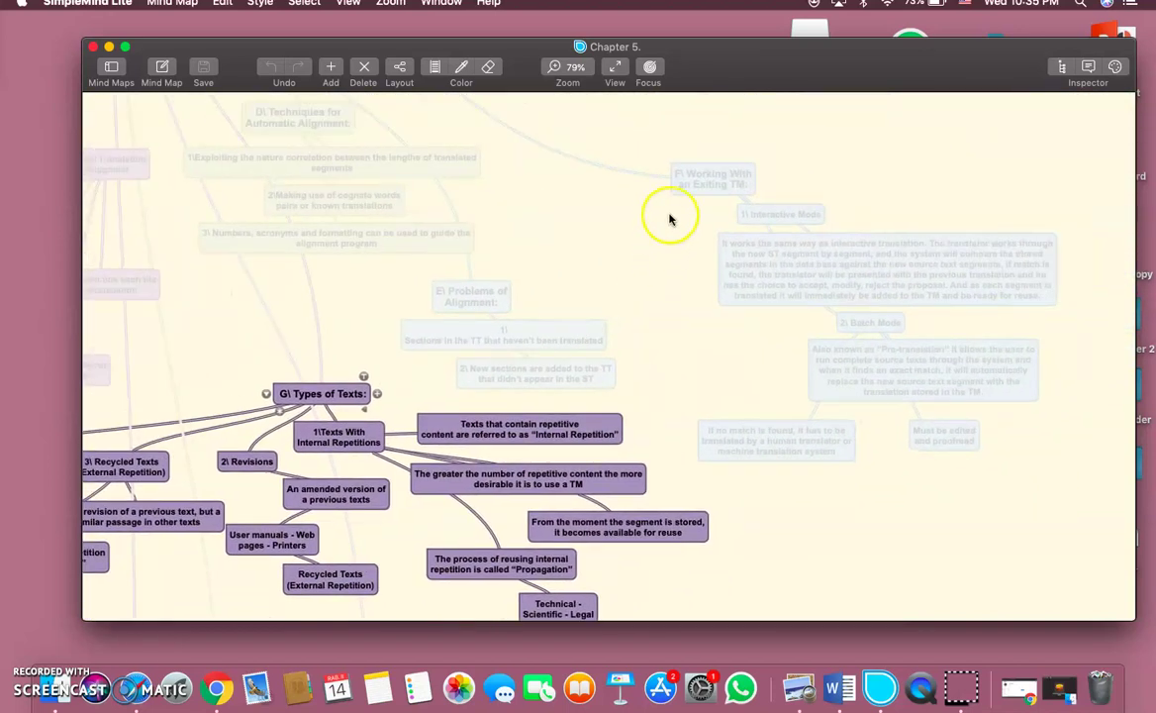
{"action": "left_click", "coordinate": [705, 181]}
{"action": "scroll", "coordinate": [594, 214], "scroll_direction": "up", "scroll_amount": 3}
{"action": "scroll", "coordinate": [594, 214], "scroll_direction": "left", "scroll_amount": 7}
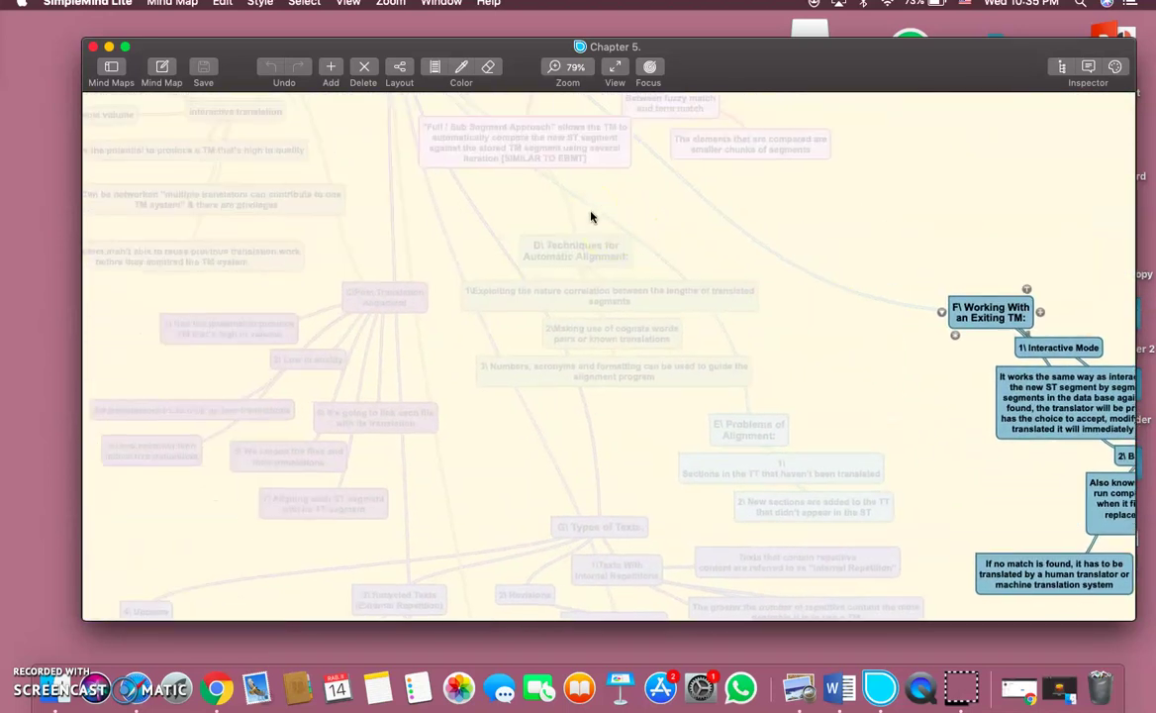
{"action": "scroll", "coordinate": [591, 216], "scroll_direction": "up", "scroll_amount": 10}
{"action": "scroll", "coordinate": [591, 217], "scroll_direction": "left", "scroll_amount": 3}
{"action": "left_click", "coordinate": [496, 278]}
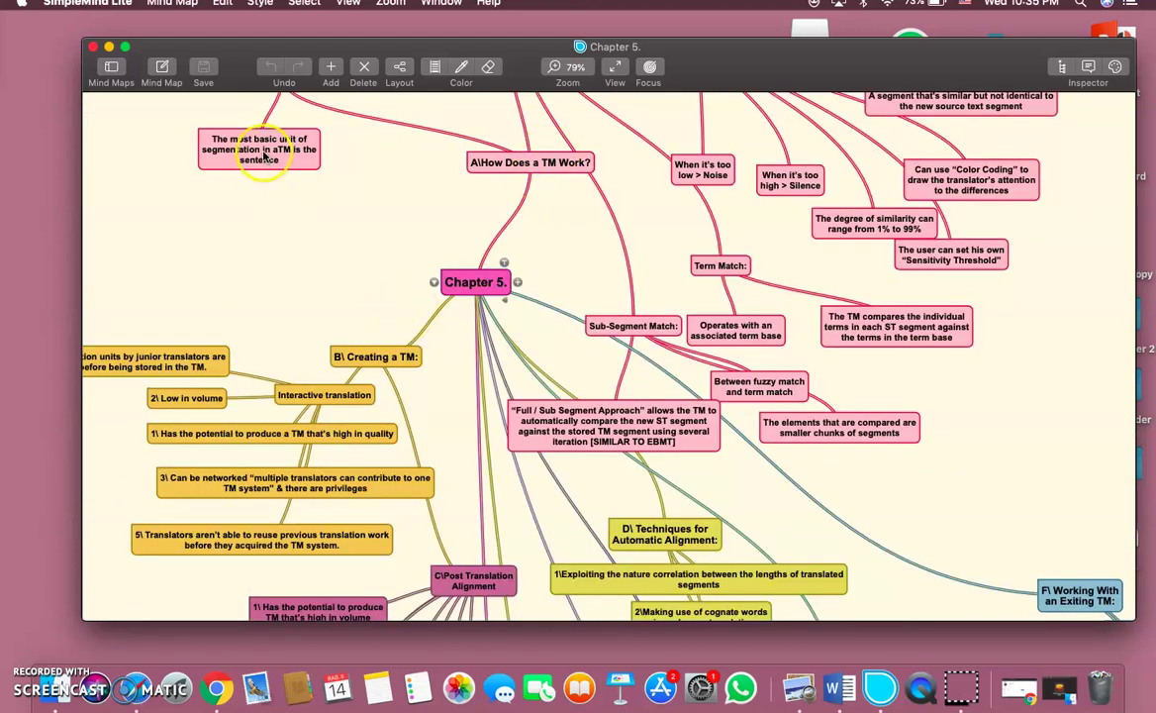
Focus on the segmentation topics, ending on 'How can a TM identify sentences?'
{"action": "left_click", "coordinate": [263, 153]}
{"action": "scroll", "coordinate": [329, 318], "scroll_direction": "up", "scroll_amount": 11}
{"action": "scroll", "coordinate": [329, 319], "scroll_direction": "left", "scroll_amount": 7}
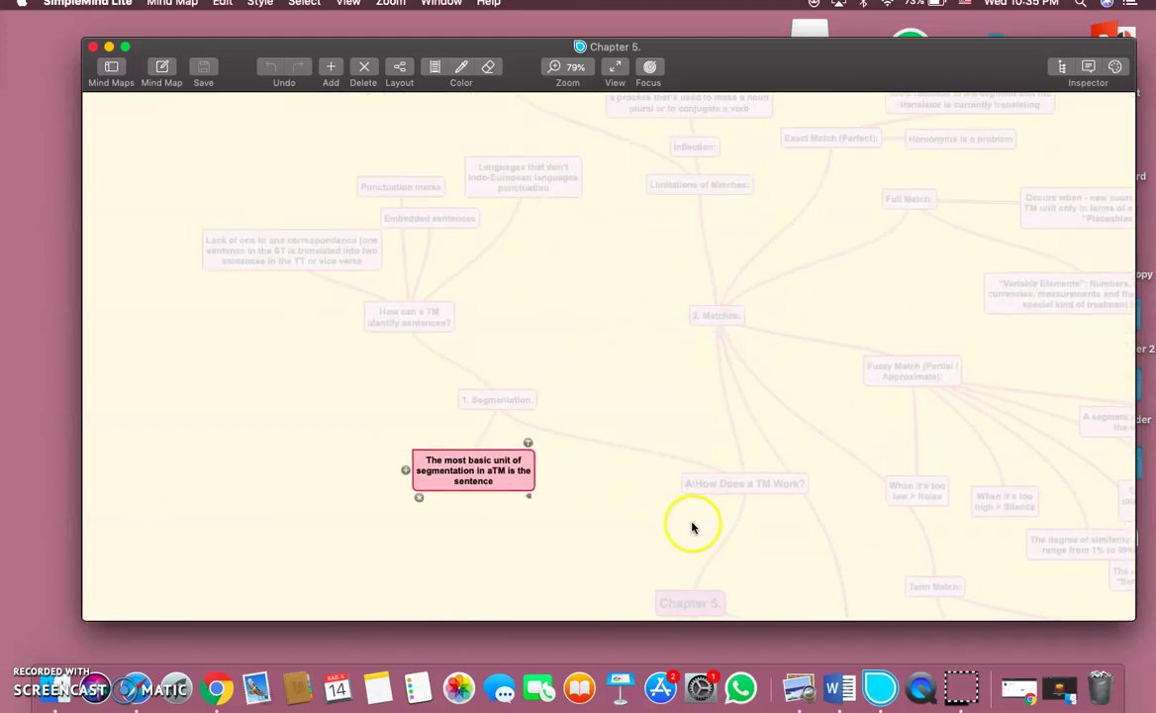
{"action": "left_click", "coordinate": [763, 496]}
{"action": "left_click", "coordinate": [490, 400]}
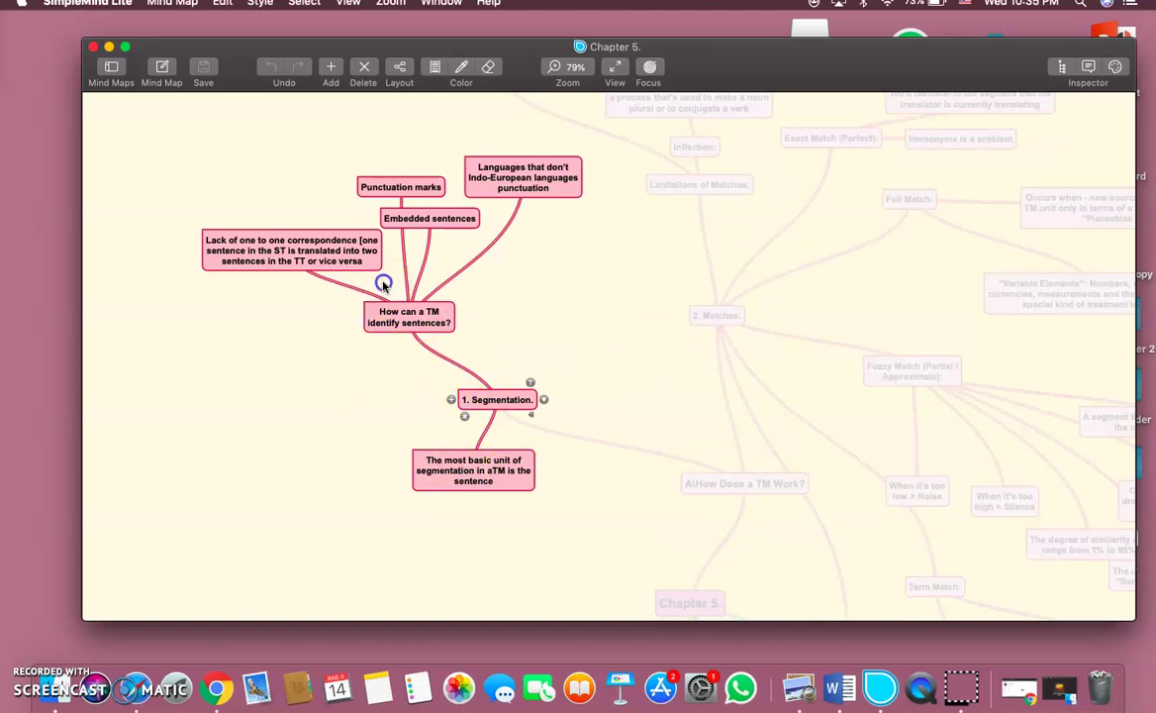
{"action": "left_click", "coordinate": [389, 317]}
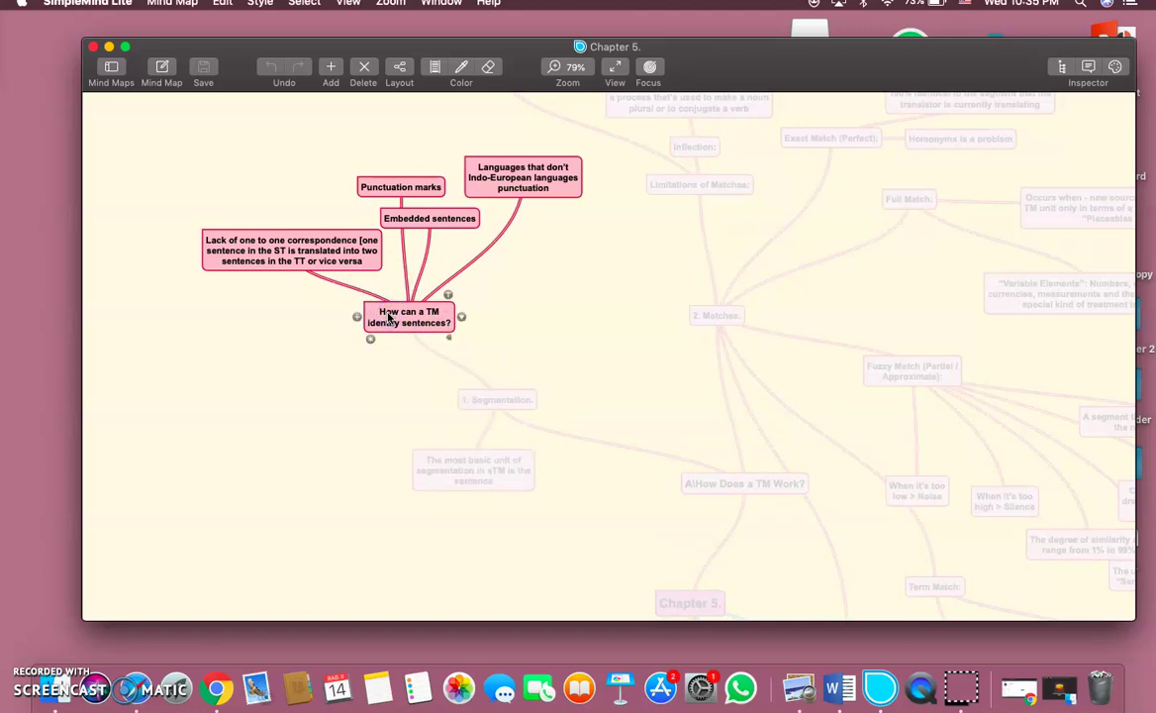
Disable Auto Focus, zoom the whole Chapter 5 map to 37%, and bring up the full-screen viewing choices
{"action": "left_click", "coordinate": [655, 66]}
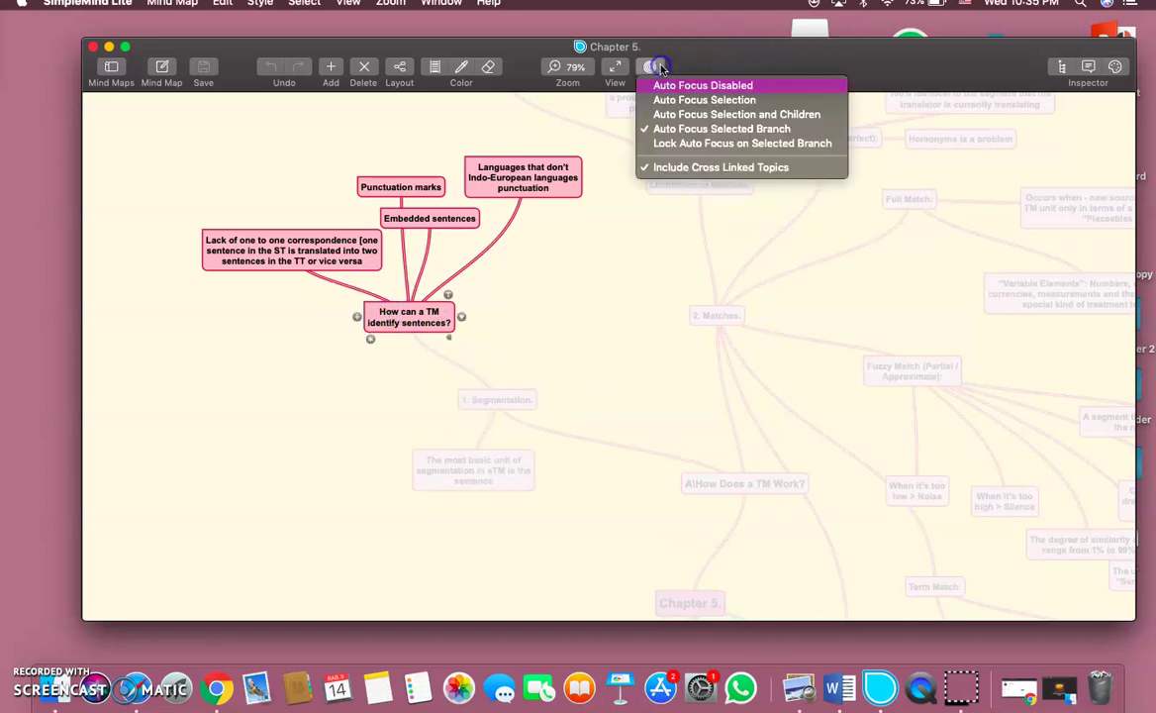
{"action": "left_click", "coordinate": [658, 85]}
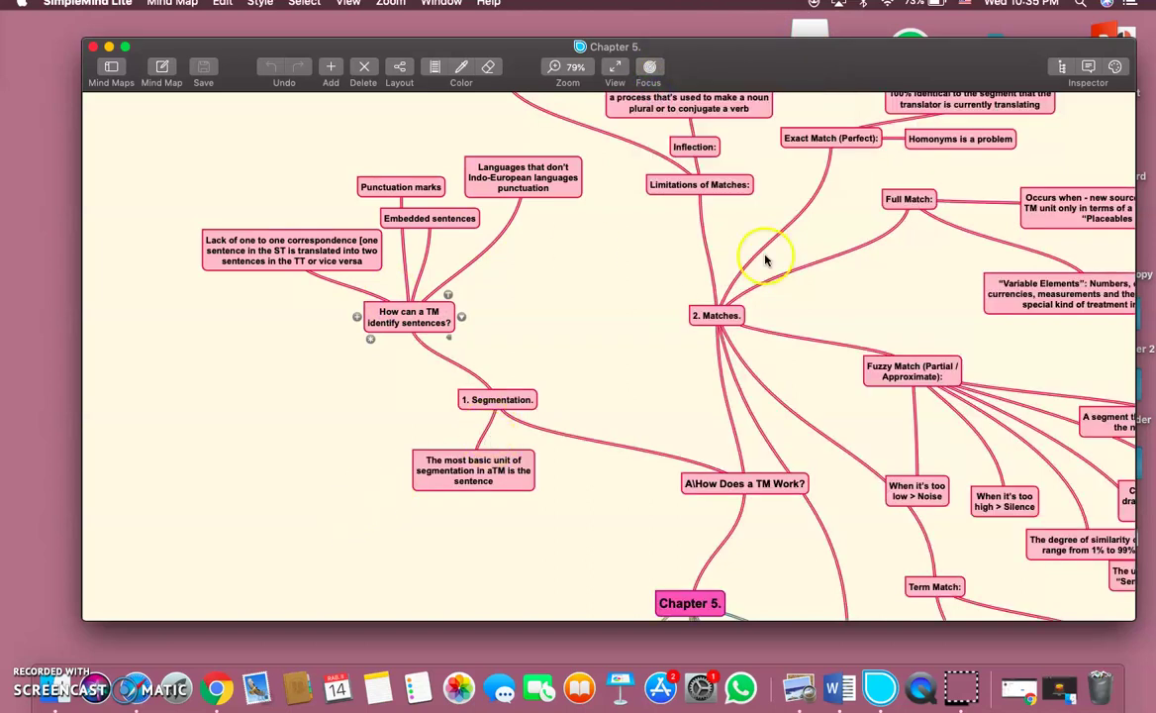
{"action": "key", "text": "super+minus"}
{"action": "key", "text": "super+plus"}
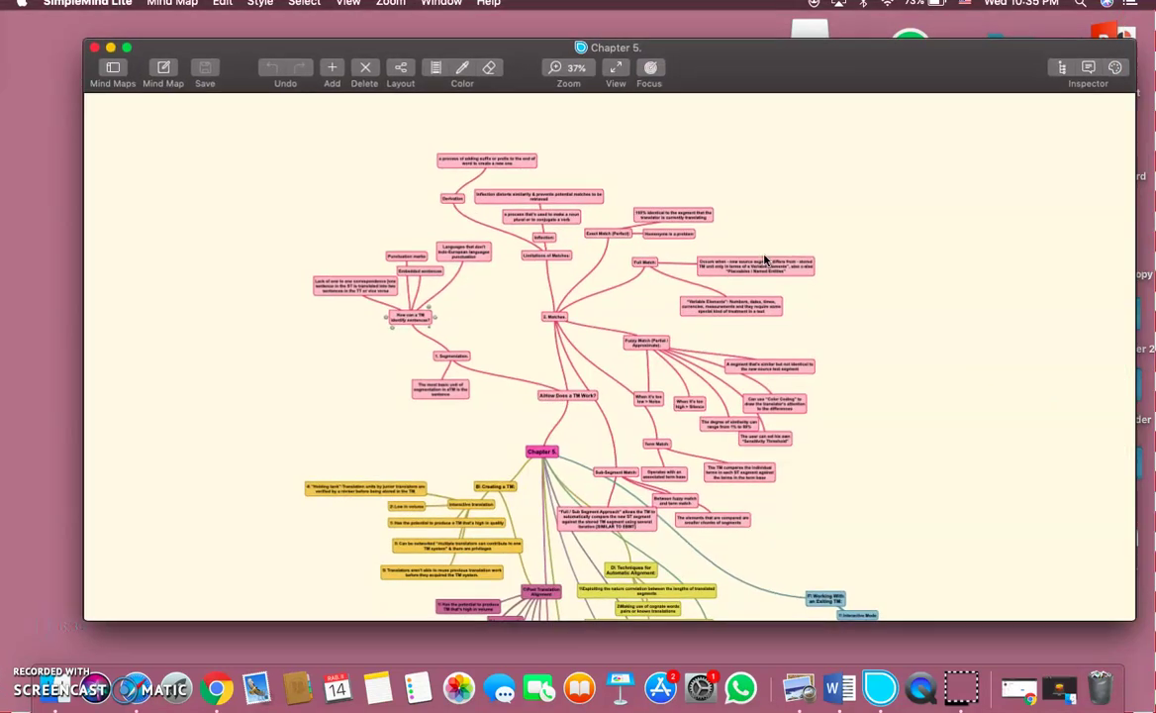
{"action": "left_click", "coordinate": [616, 67]}
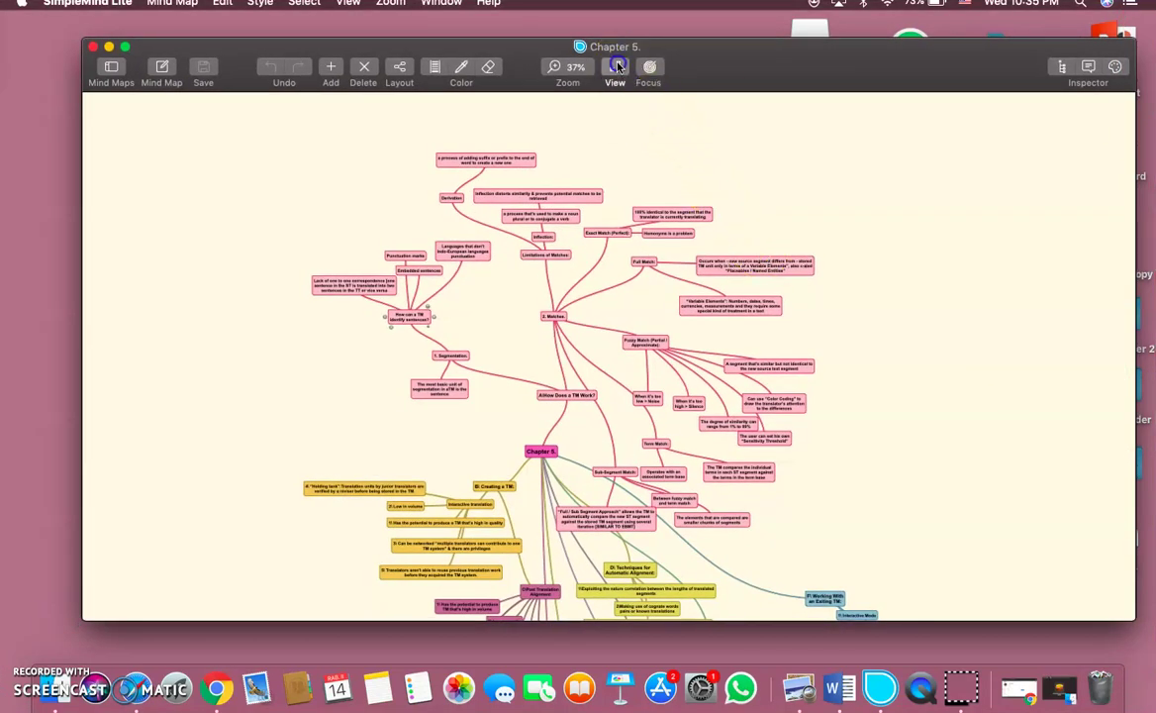
{"action": "left_click", "coordinate": [618, 88]}
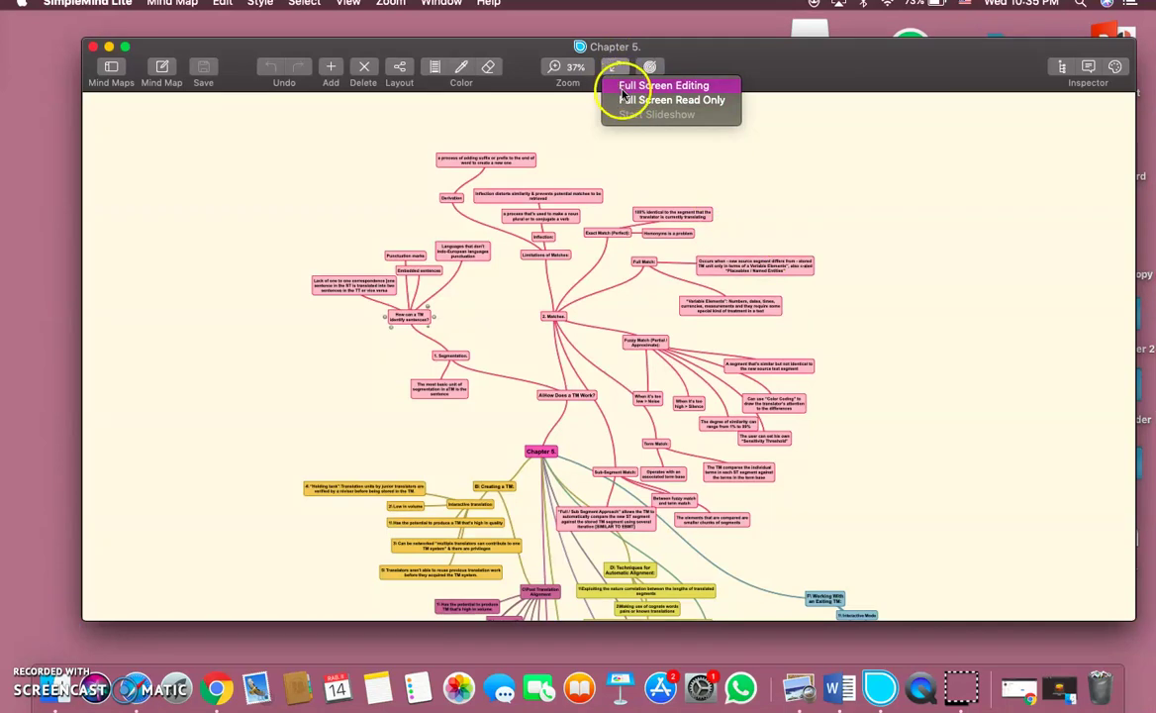
Switch the map into Full Screen Editing, then leave full-screen editing again
{"action": "left_click", "coordinate": [702, 87]}
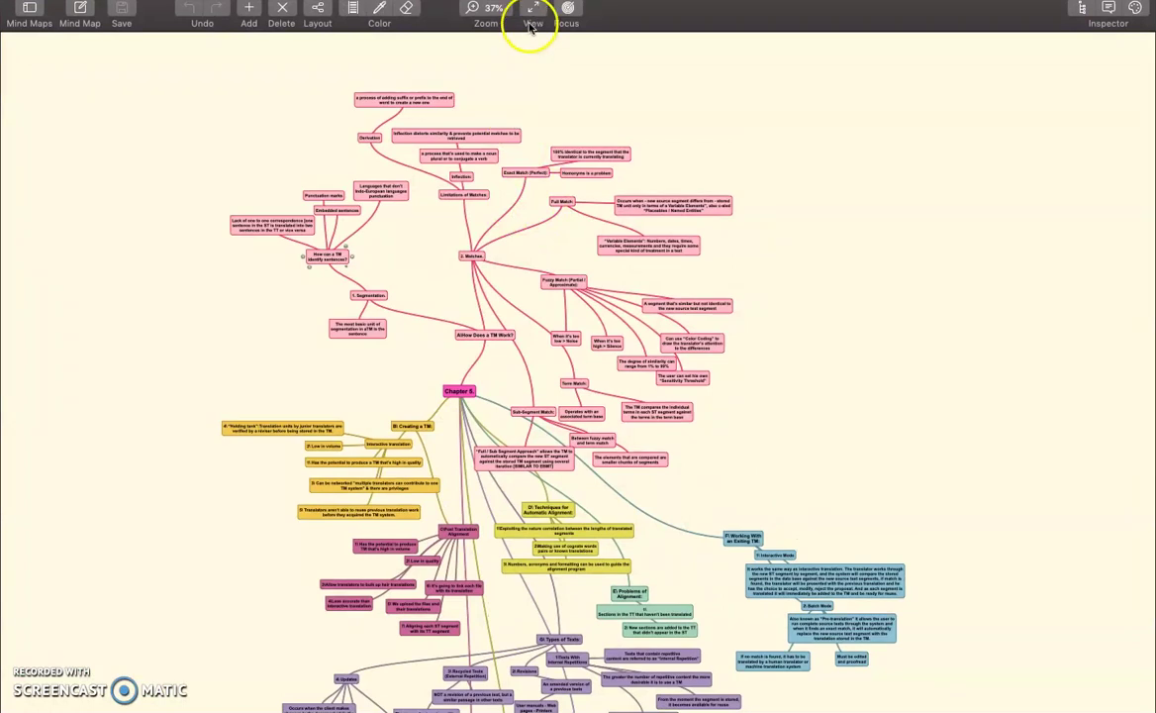
{"action": "left_click", "coordinate": [532, 10]}
{"action": "left_click", "coordinate": [542, 39]}
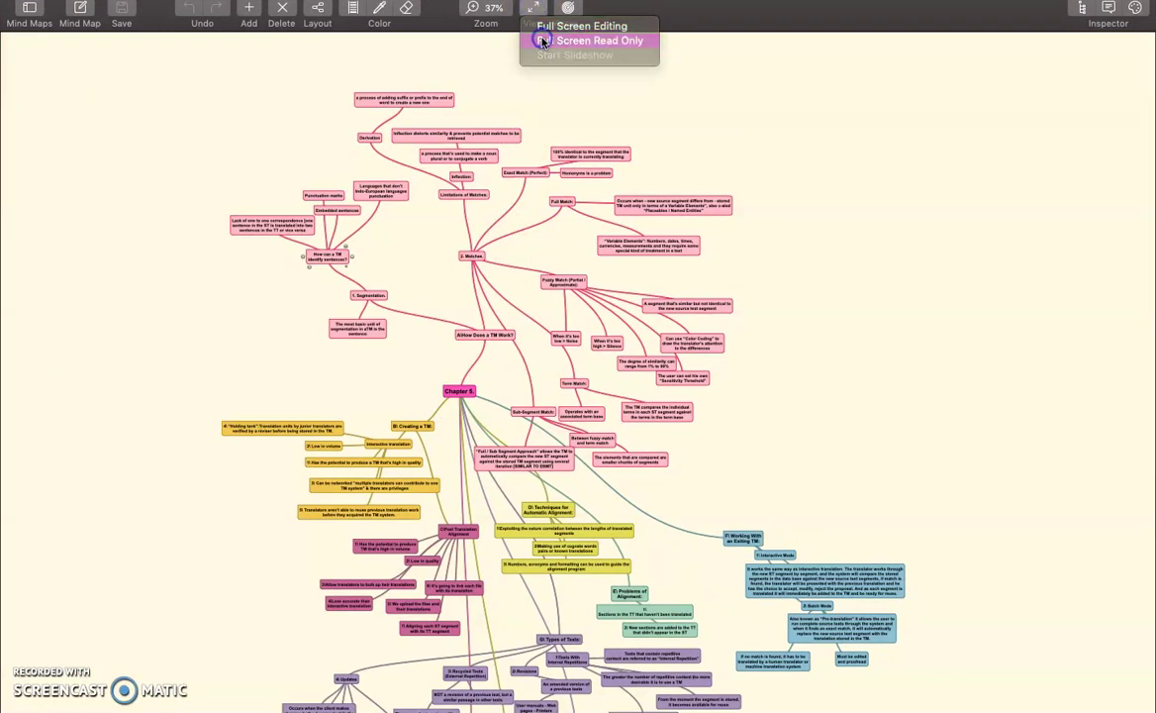
Show the map full screen in read-only mode, then exit back to a normal window
{"action": "left_click", "coordinate": [615, 68]}
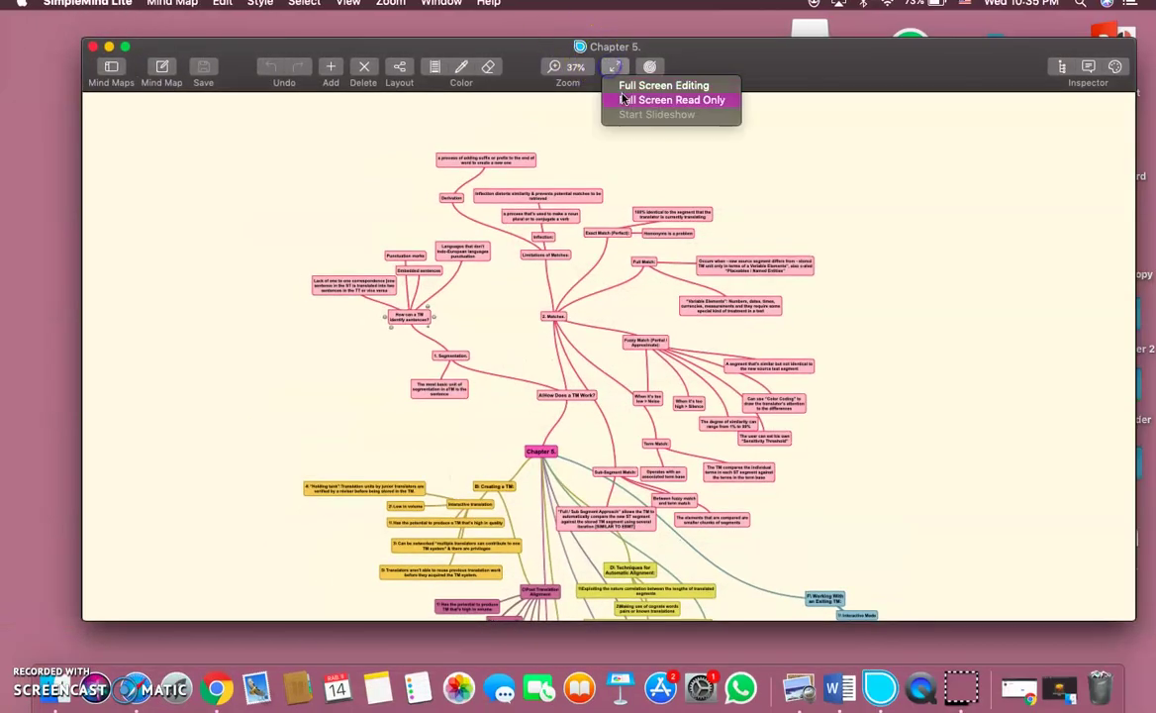
{"action": "left_click", "coordinate": [623, 100]}
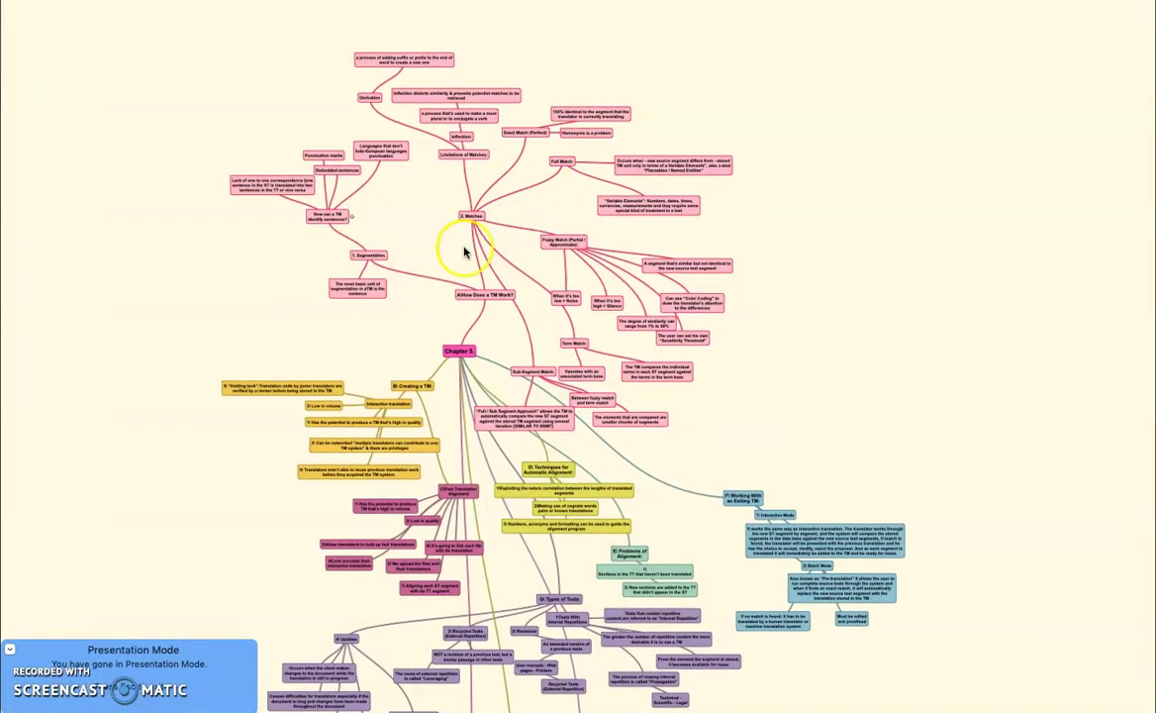
{"action": "scroll", "coordinate": [388, 353], "scroll_direction": "down", "scroll_amount": 5}
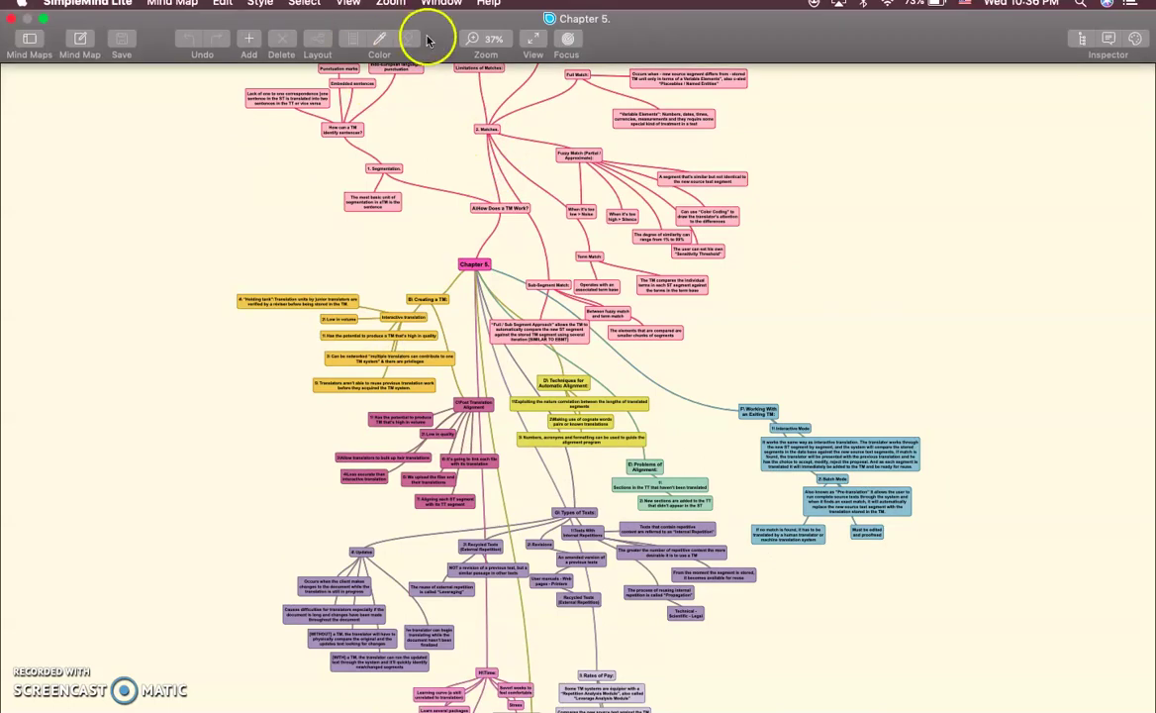
{"action": "left_click", "coordinate": [535, 37]}
{"action": "left_click", "coordinate": [536, 38]}
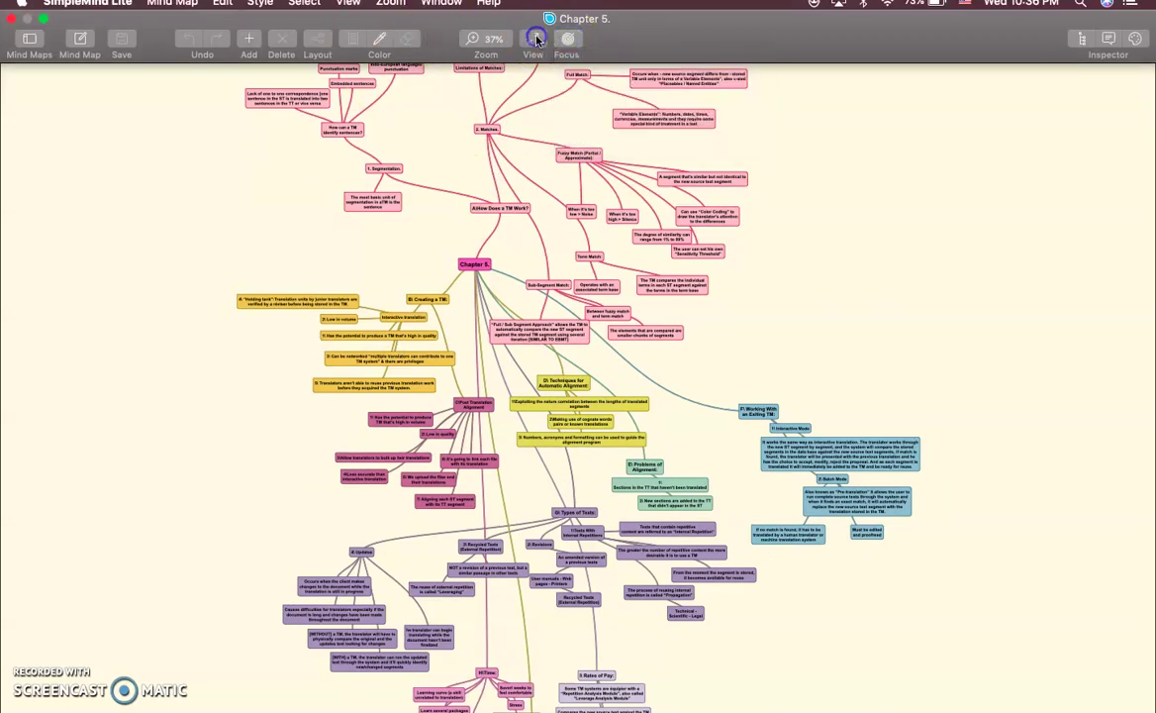
{"action": "left_click", "coordinate": [535, 37]}
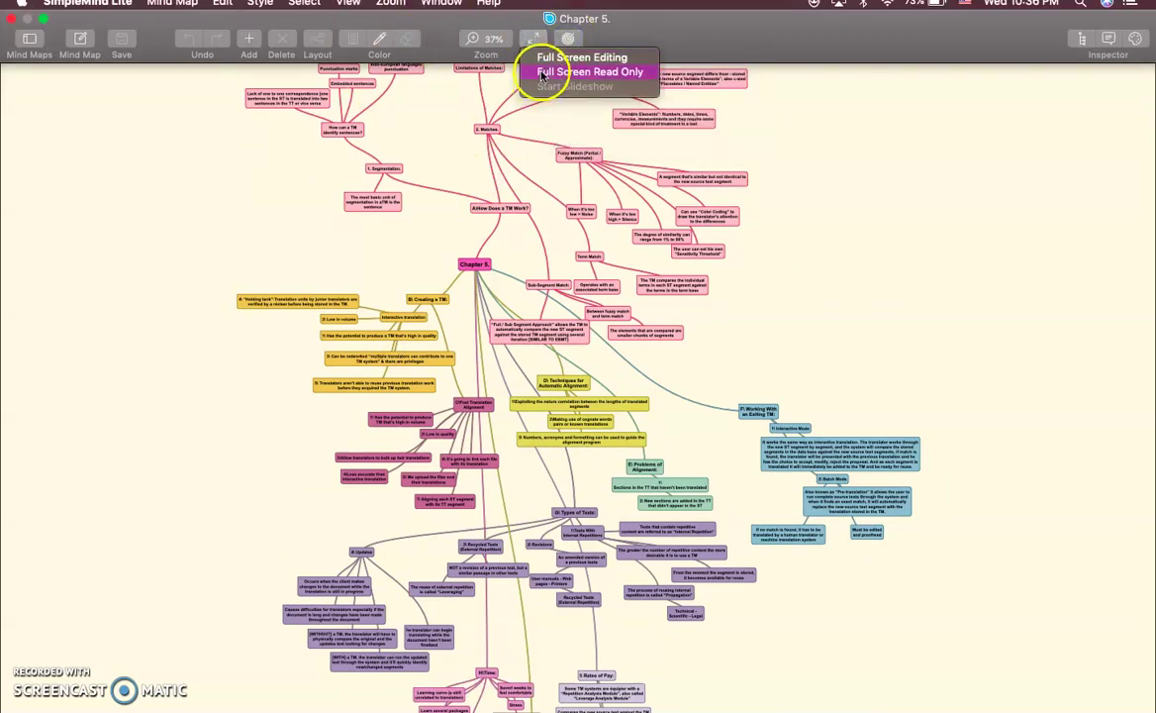
{"action": "left_click", "coordinate": [540, 56]}
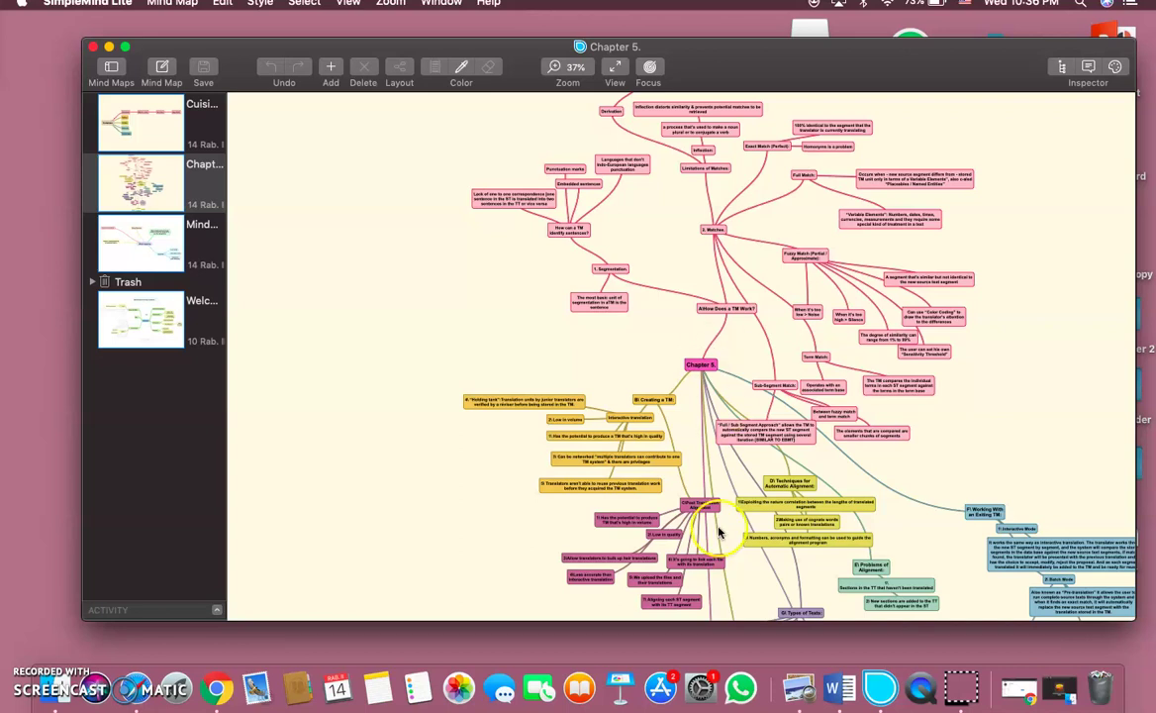
Launch the App Store from the Dock
{"action": "left_click", "coordinate": [660, 693]}
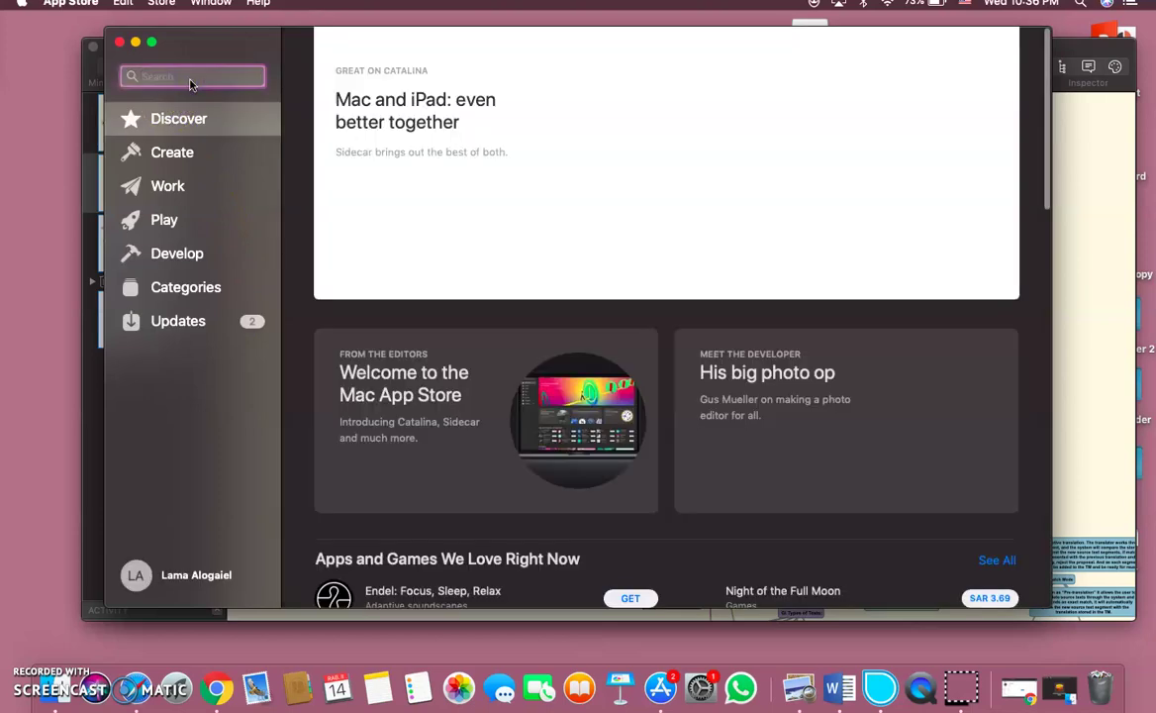
Search the App Store for 'simplemind', correcting the stray typo
{"action": "type", "text": "simpl"}
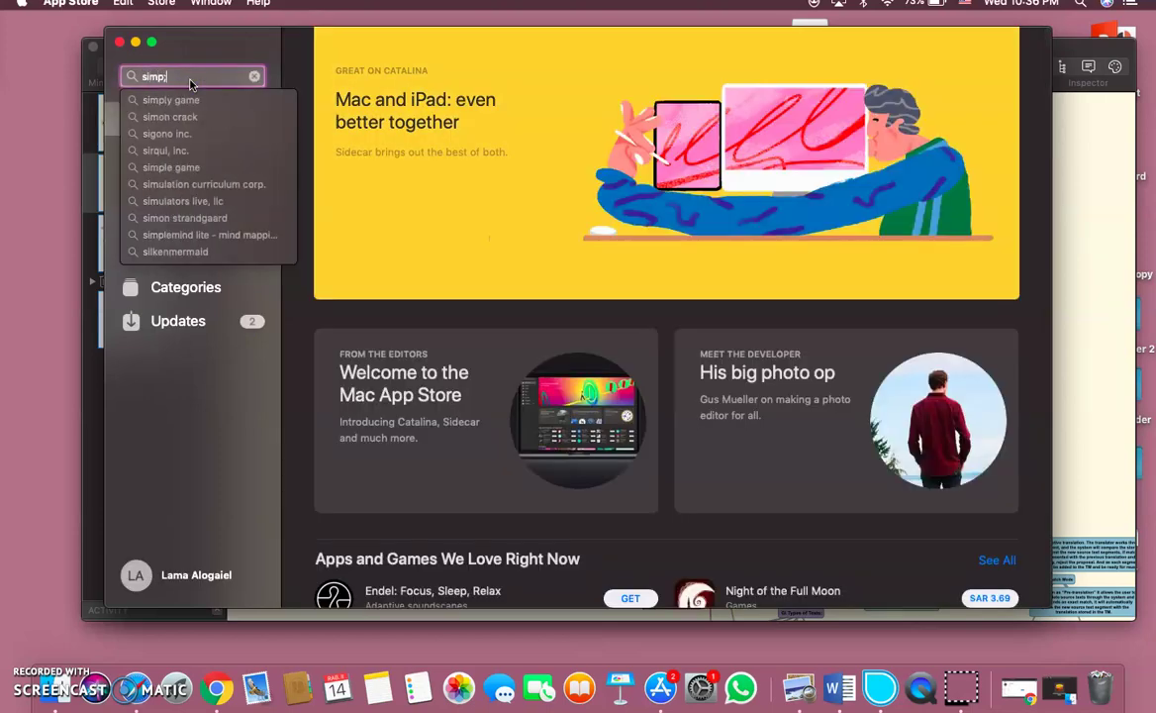
{"action": "type", "text": "p;"}
{"action": "key", "text": "BackSpace"}
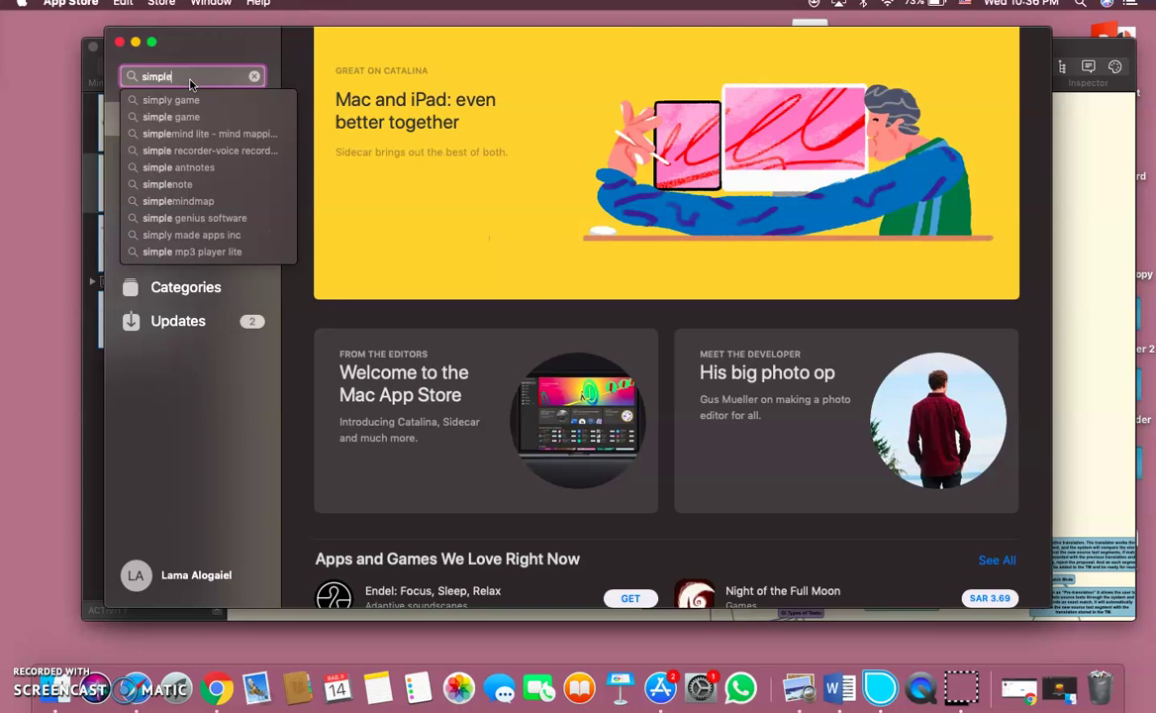
{"action": "type", "text": "lemind"}
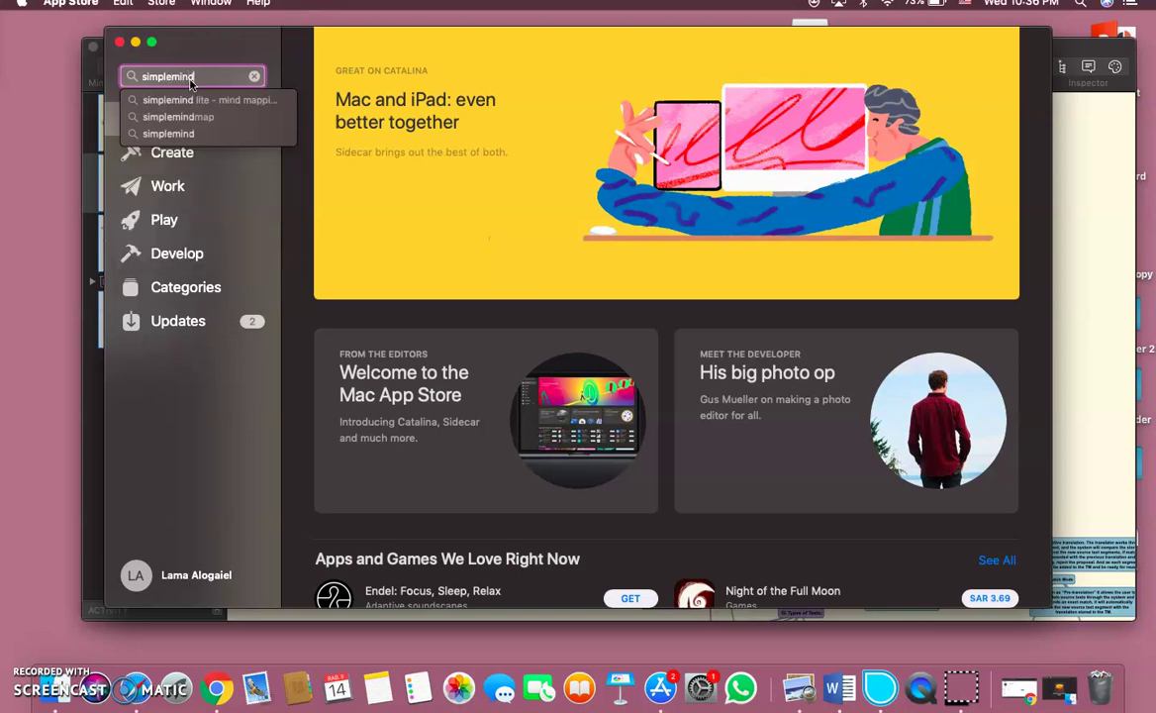
{"action": "key", "text": "Return"}
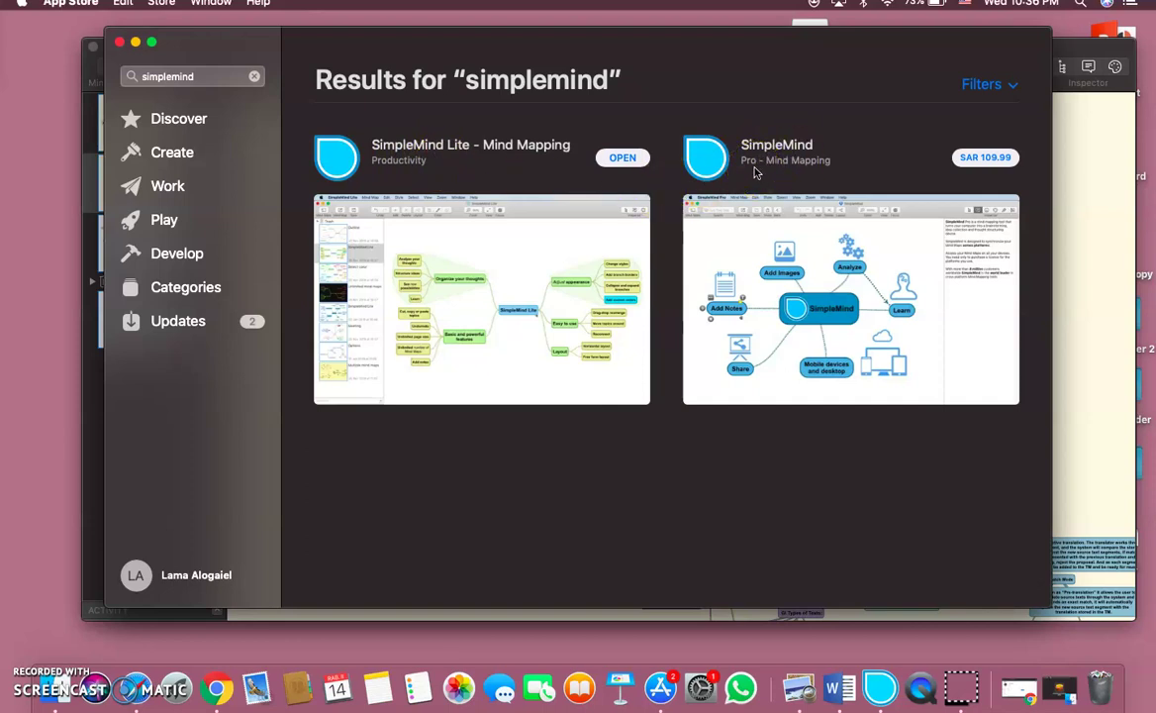
Open the SimpleMind Pro product page and expand its full description
{"action": "left_click", "coordinate": [754, 171]}
{"action": "scroll", "coordinate": [542, 323], "scroll_direction": "down", "scroll_amount": 5}
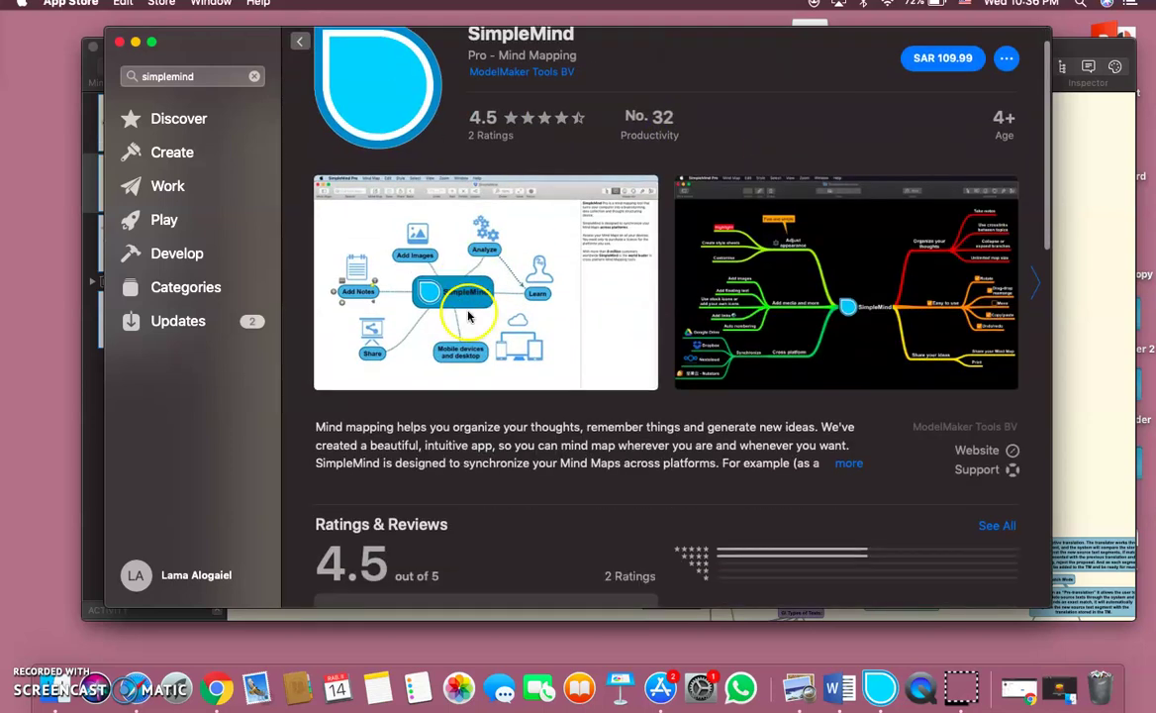
{"action": "left_click", "coordinate": [843, 346]}
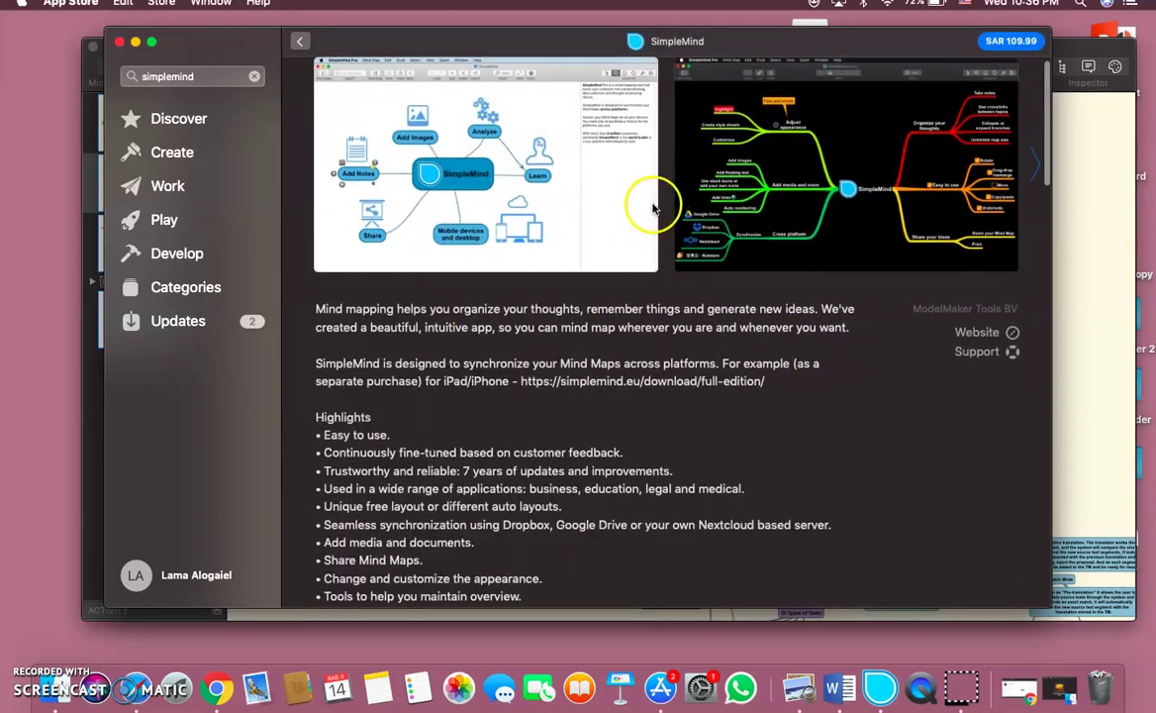
{"action": "scroll", "coordinate": [498, 392], "scroll_direction": "down", "scroll_amount": 6}
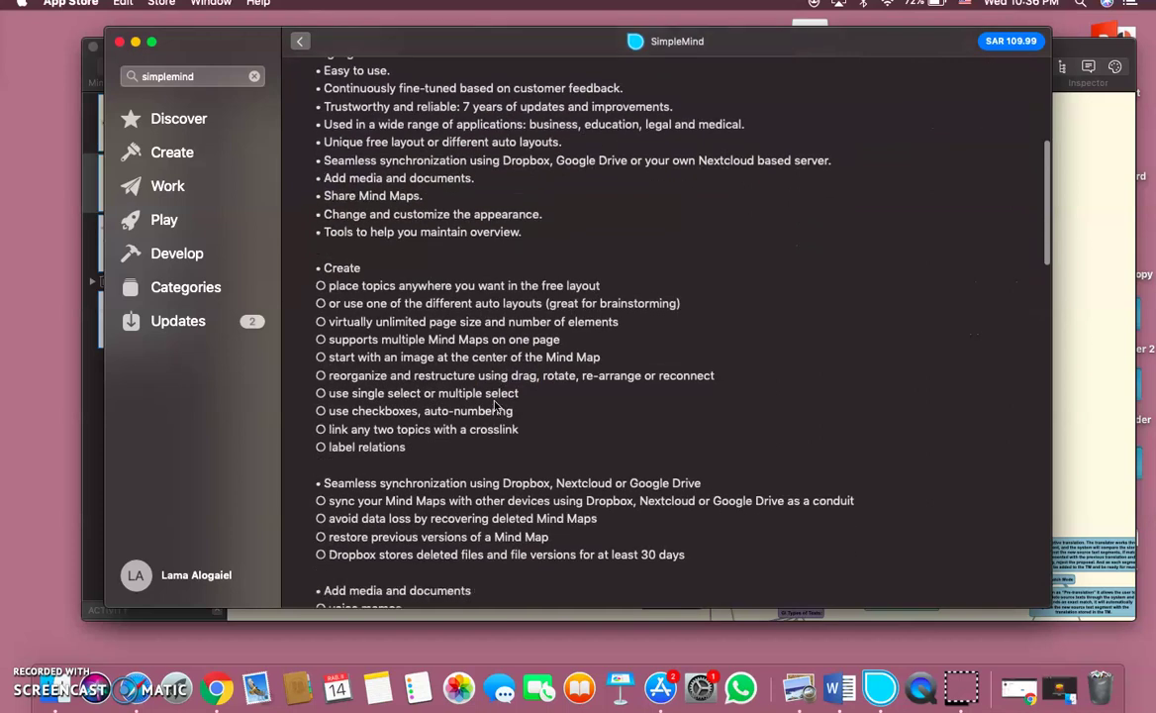
{"action": "scroll", "coordinate": [495, 406], "scroll_direction": "down", "scroll_amount": 4}
Browse through the SimpleMind Pro screenshots
{"action": "left_click", "coordinate": [349, 369]}
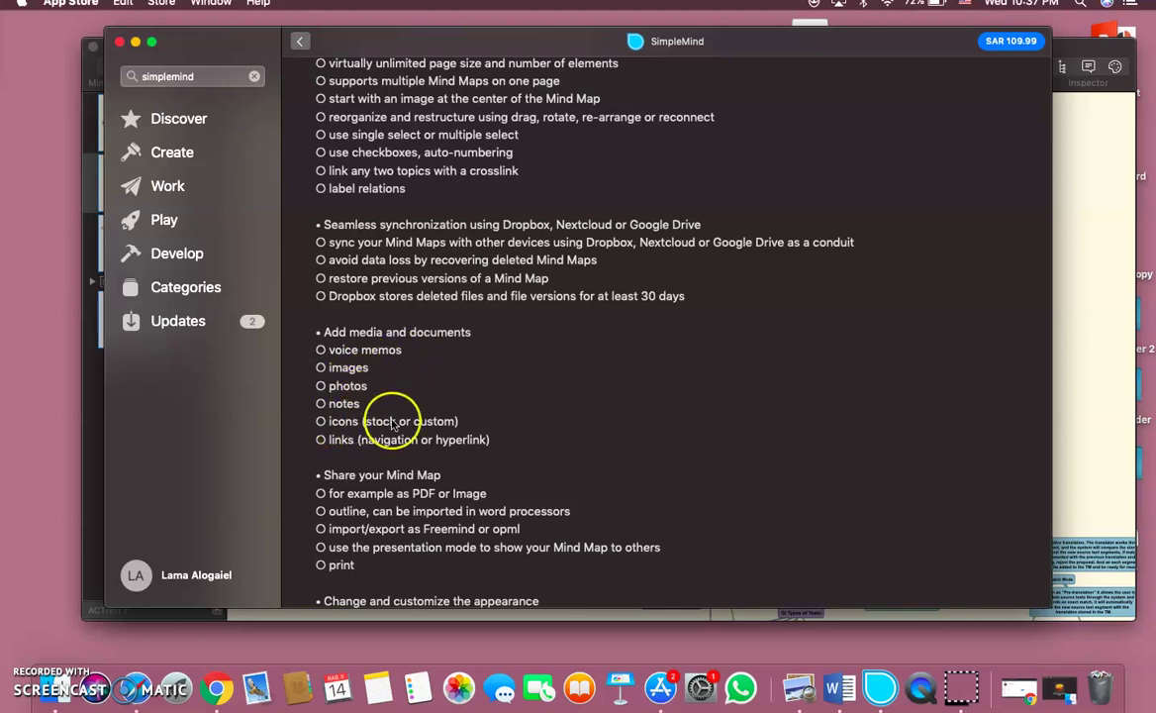
{"action": "scroll", "coordinate": [393, 421], "scroll_direction": "up", "scroll_amount": 15}
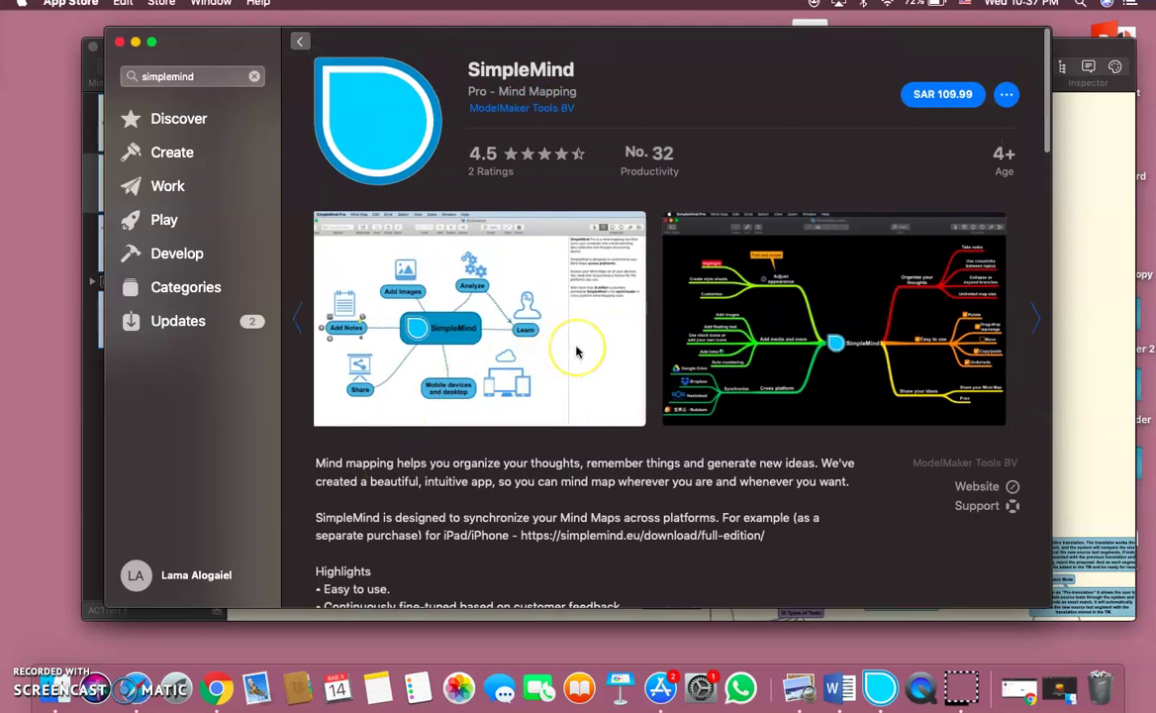
{"action": "scroll", "coordinate": [578, 351], "scroll_direction": "right", "scroll_amount": 5}
{"action": "scroll", "coordinate": [577, 351], "scroll_direction": "left", "scroll_amount": 5}
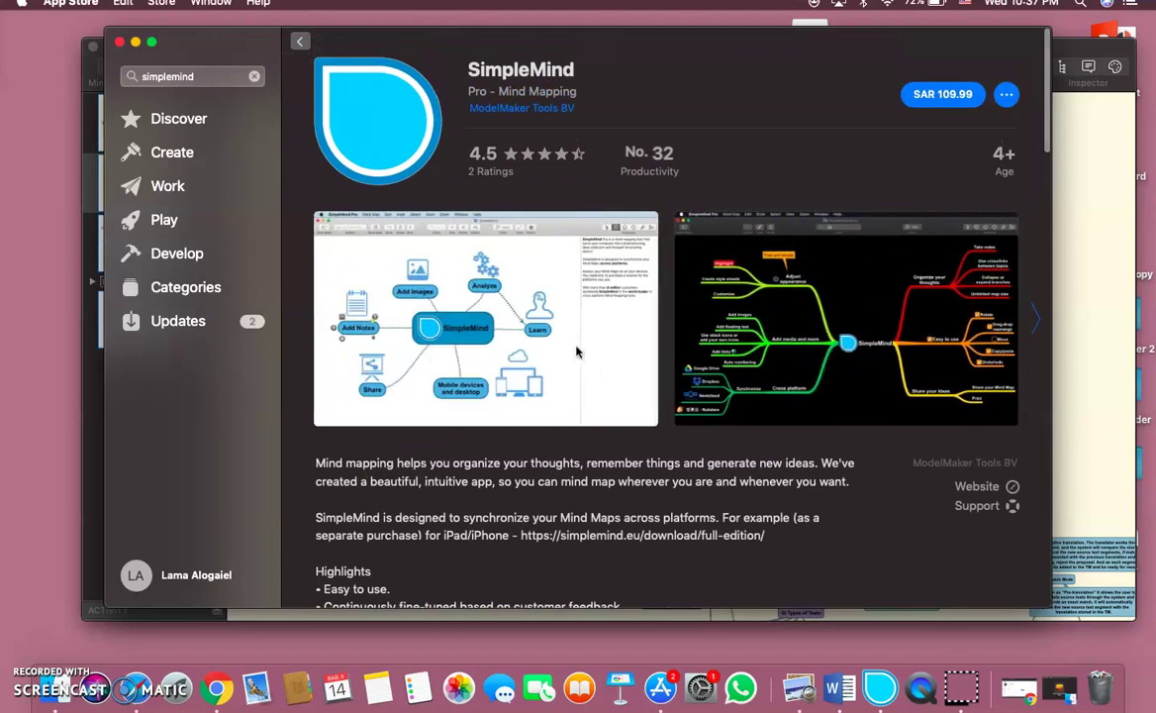
{"action": "scroll", "coordinate": [528, 294], "scroll_direction": "right", "scroll_amount": 8}
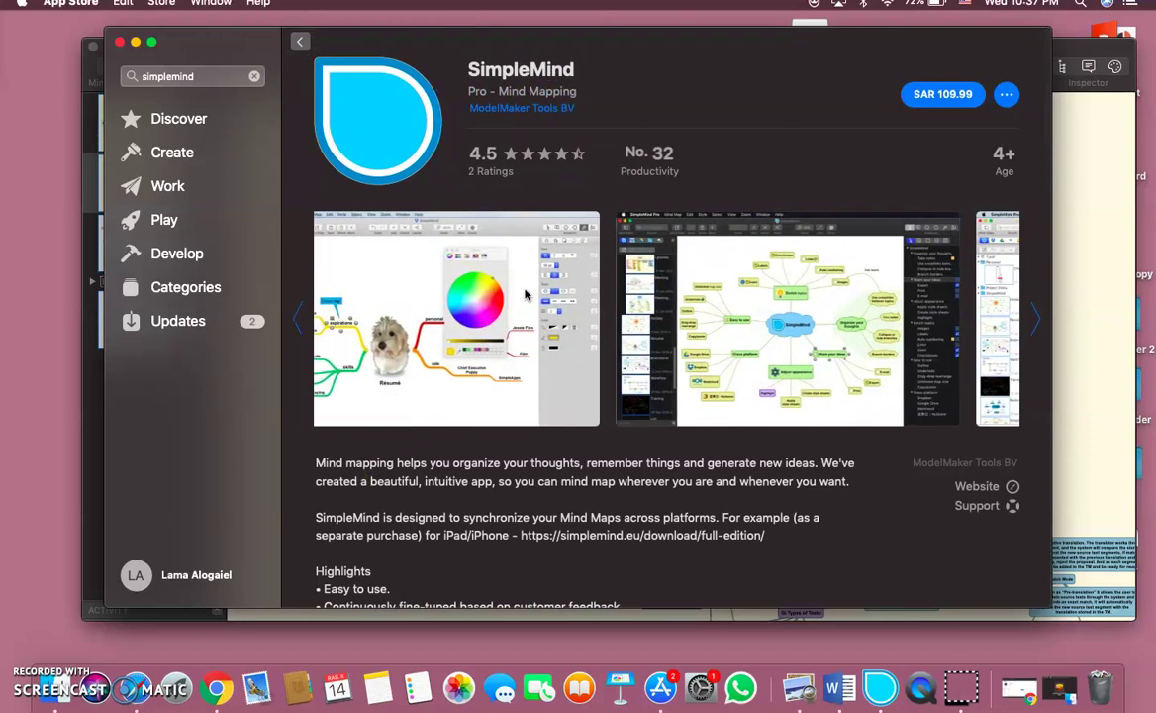
{"action": "scroll", "coordinate": [527, 294], "scroll_direction": "right", "scroll_amount": 2}
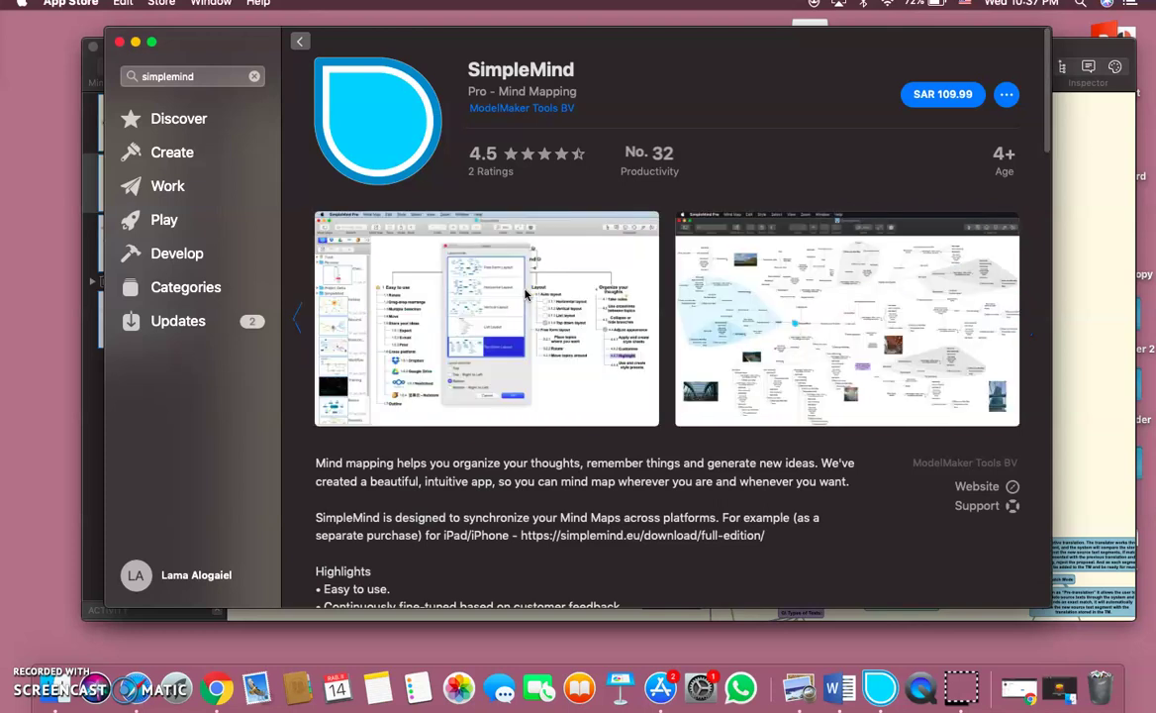
{"action": "scroll", "coordinate": [734, 294], "scroll_direction": "right", "scroll_amount": 10}
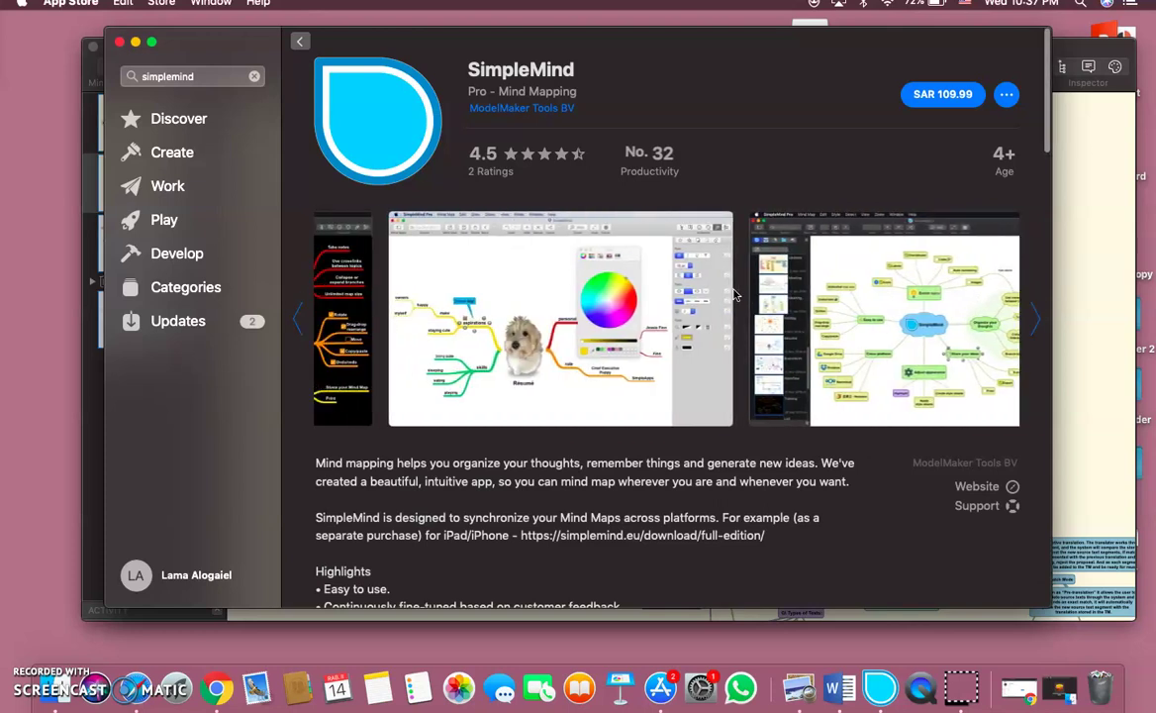
{"action": "scroll", "coordinate": [734, 294], "scroll_direction": "left", "scroll_amount": 6}
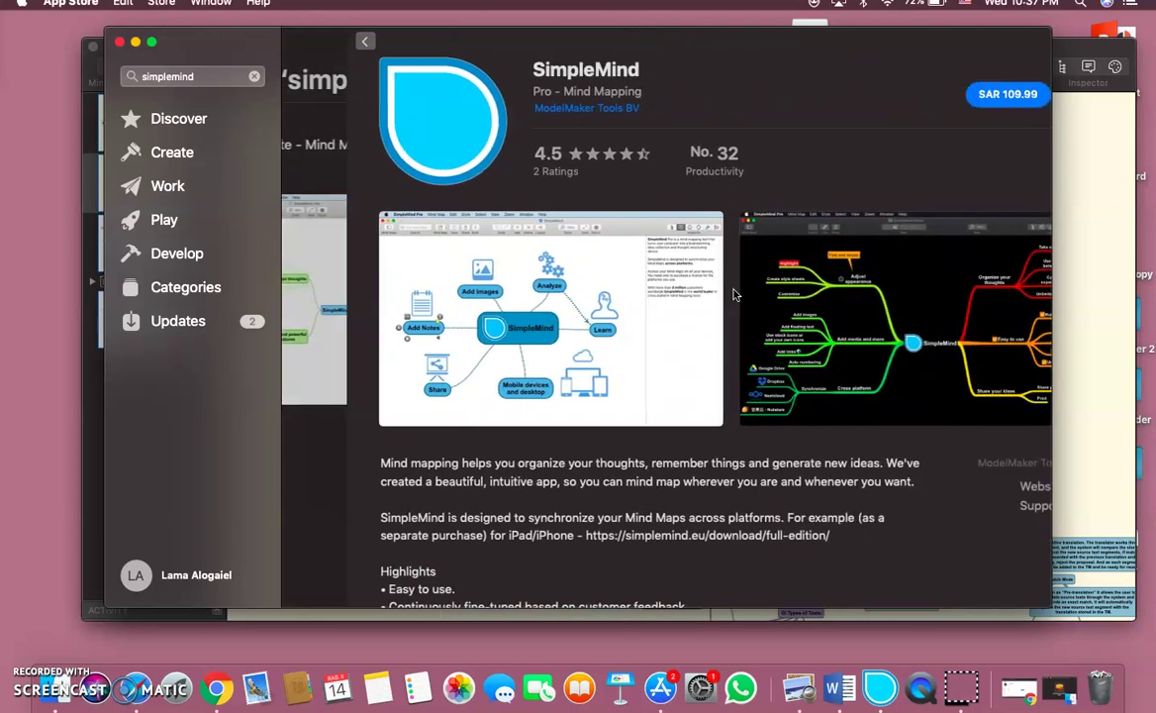
{"action": "scroll", "coordinate": [715, 309], "scroll_direction": "right", "scroll_amount": 5}
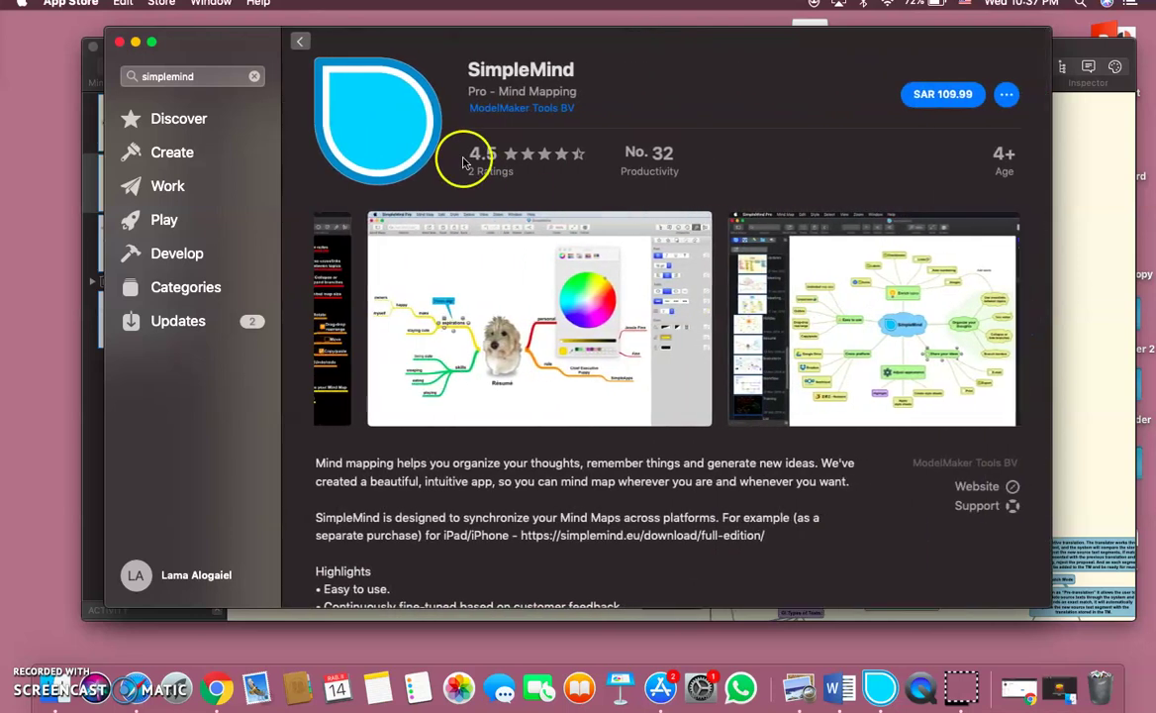
Return to the results and open the SimpleMind Lite page, scrolling to its 4.8 rating
{"action": "left_click", "coordinate": [316, 64]}
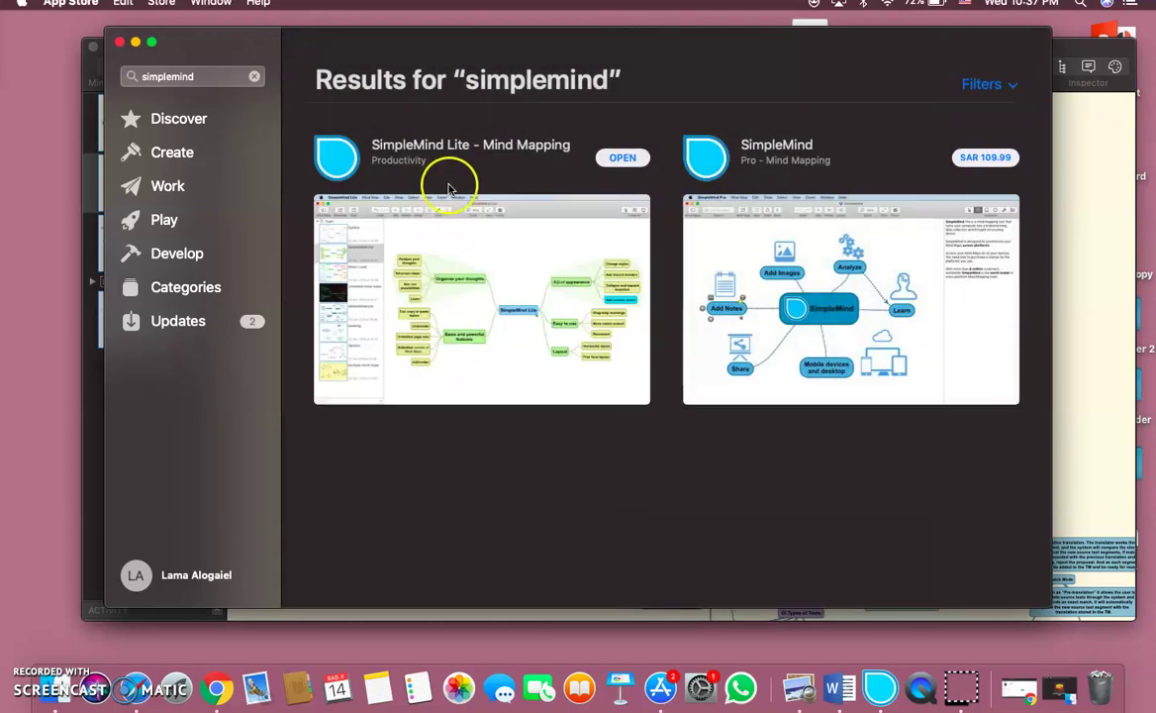
{"action": "left_click", "coordinate": [446, 163]}
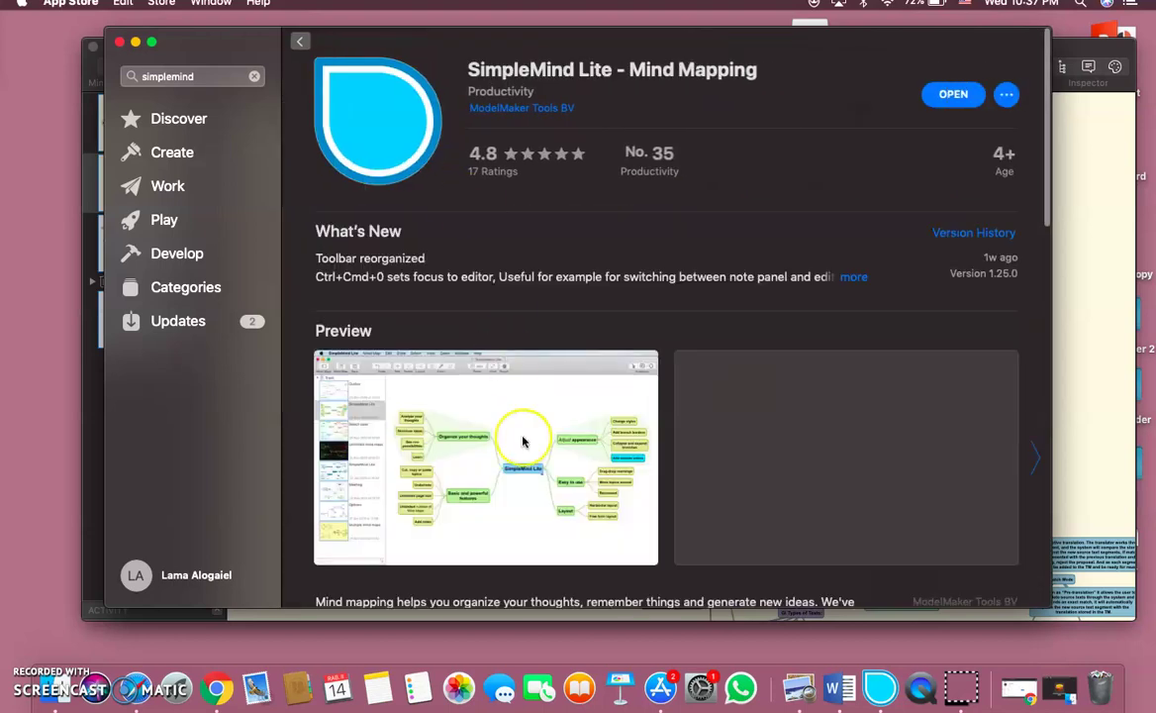
{"action": "scroll", "coordinate": [524, 441], "scroll_direction": "down", "scroll_amount": 3}
{"action": "scroll", "coordinate": [524, 442], "scroll_direction": "down", "scroll_amount": 2}
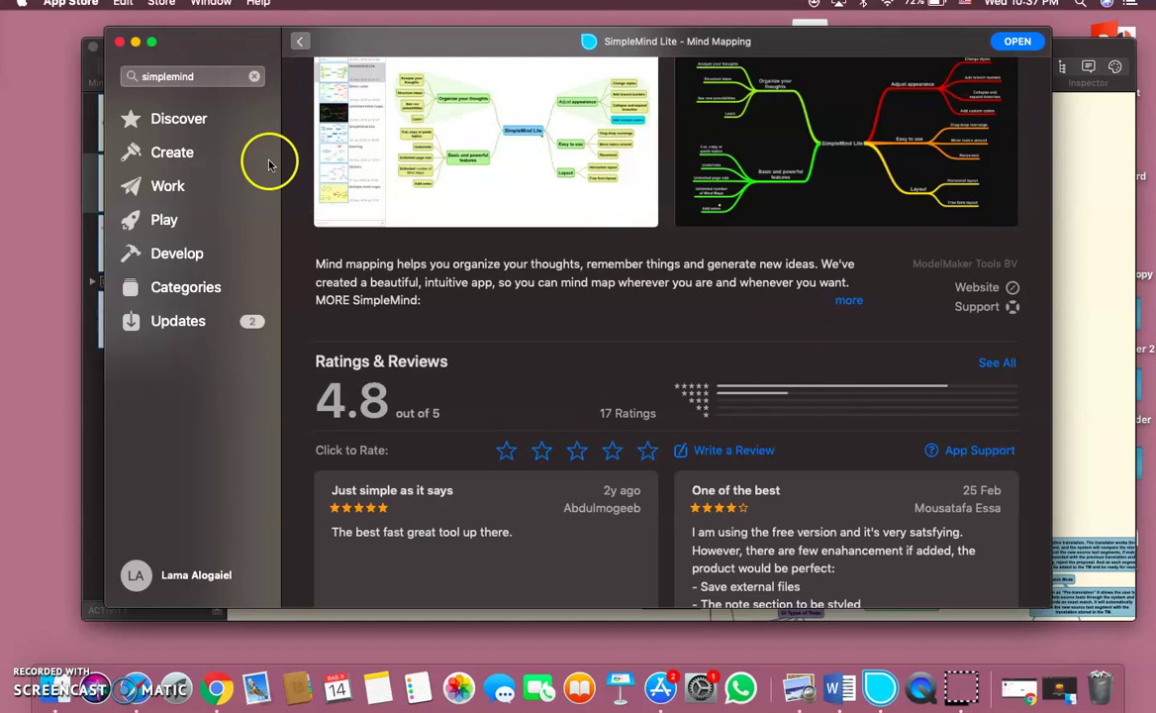
Close the App Store and pan around the Chapter 5 map at 118% zoom
{"action": "left_click", "coordinate": [120, 46]}
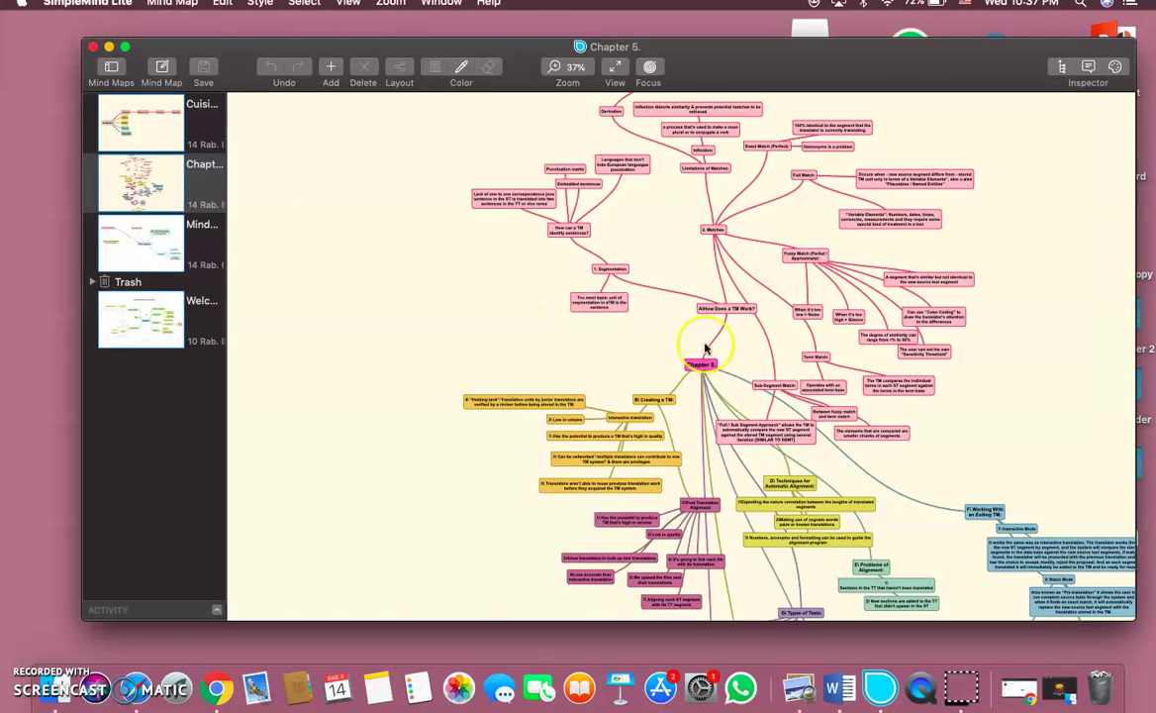
{"action": "scroll", "coordinate": [703, 341], "scroll_direction": "up", "scroll_amount": 2}
{"action": "scroll", "coordinate": [711, 342], "scroll_direction": "right", "scroll_amount": 2}
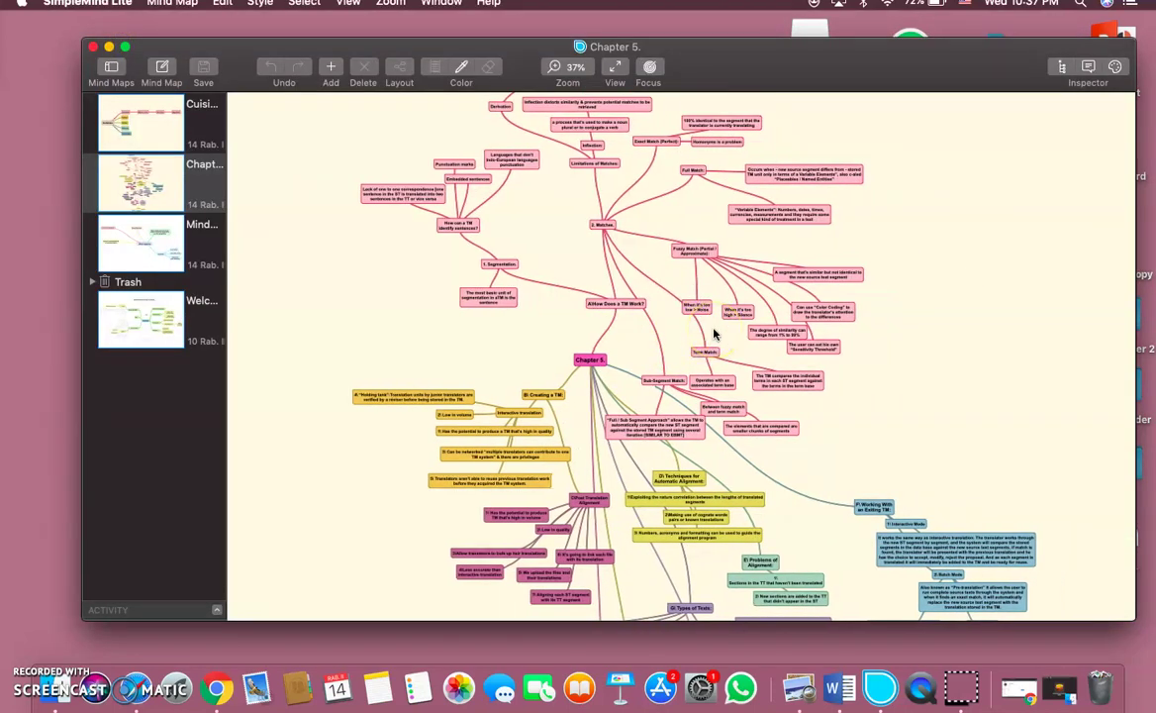
{"action": "scroll", "coordinate": [715, 335], "scroll_direction": "up", "scroll_amount": 5}
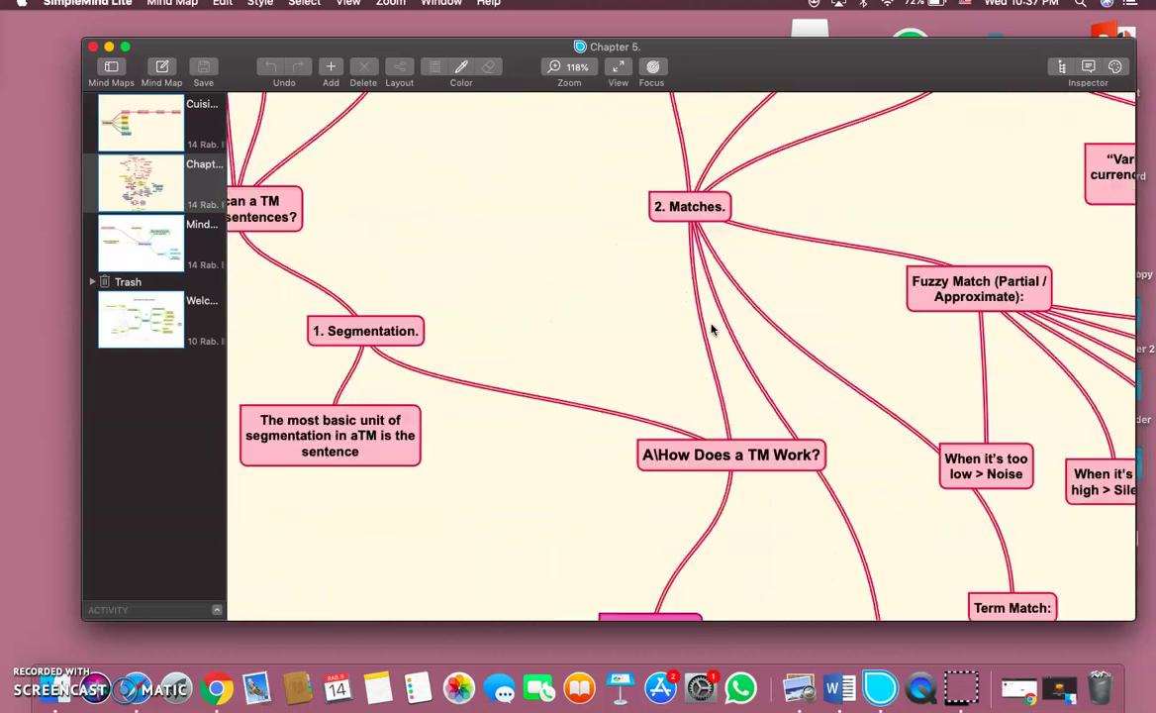
{"action": "scroll", "coordinate": [711, 329], "scroll_direction": "up", "scroll_amount": 8}
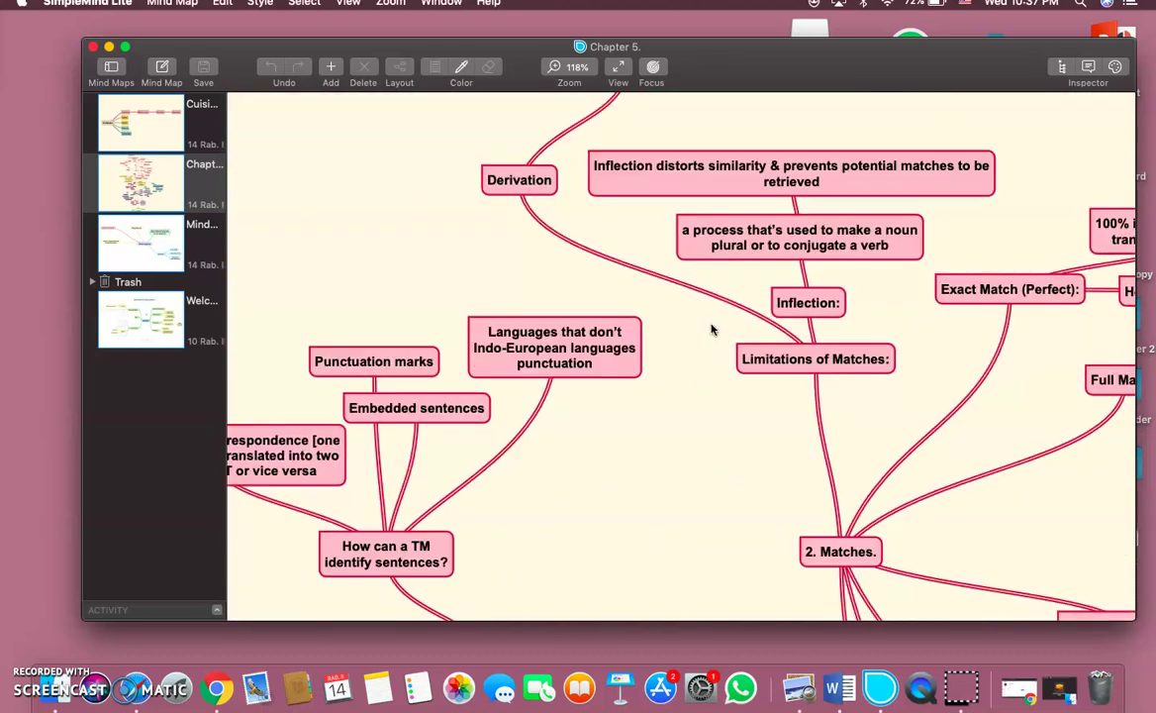
{"action": "scroll", "coordinate": [711, 329], "scroll_direction": "down", "scroll_amount": 10}
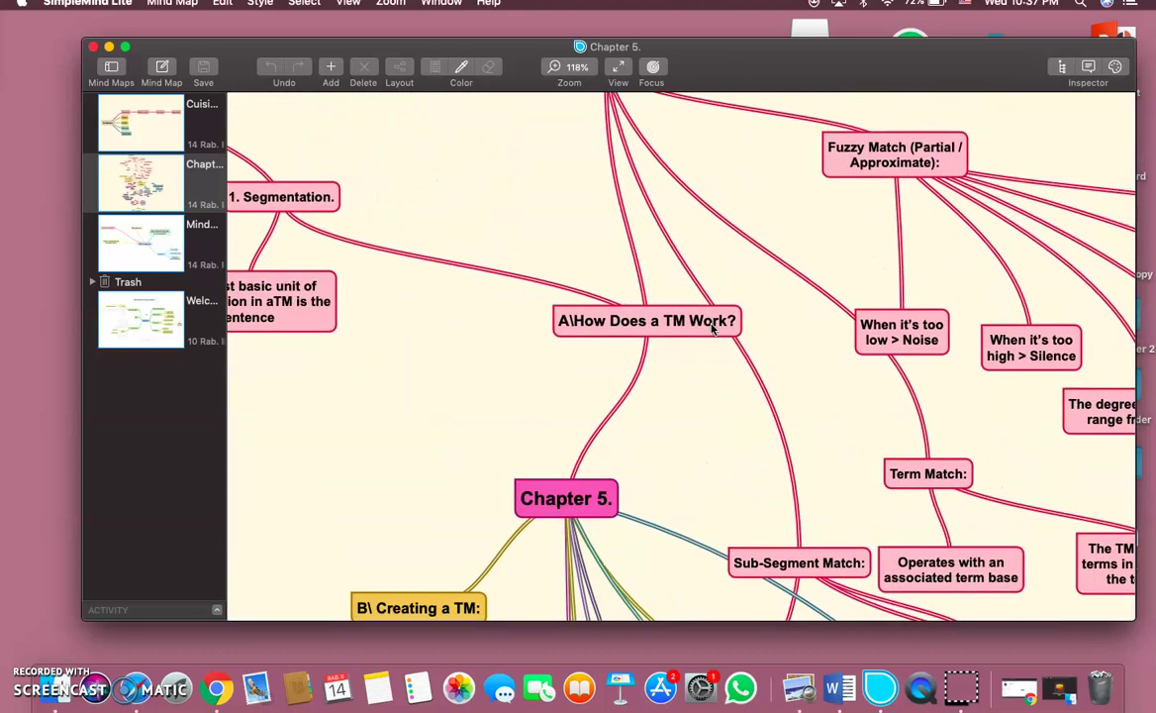